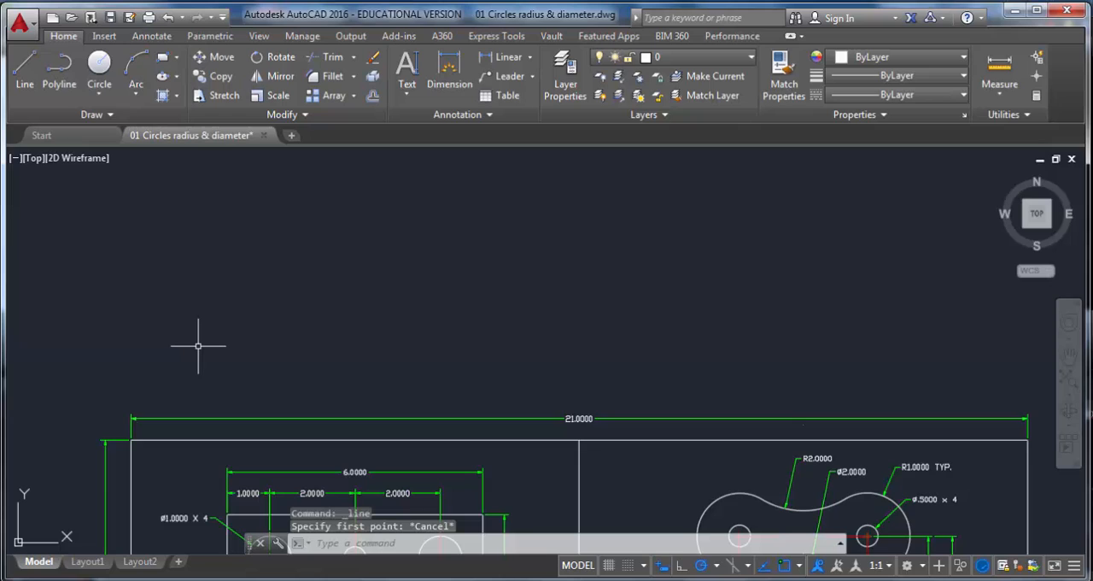
# Step: Start a line above the reference drawing and draw a 6-unit horizontal edge followed by a 4-unit vertical edge
pyautogui.write('L')
pyautogui.press('Return')
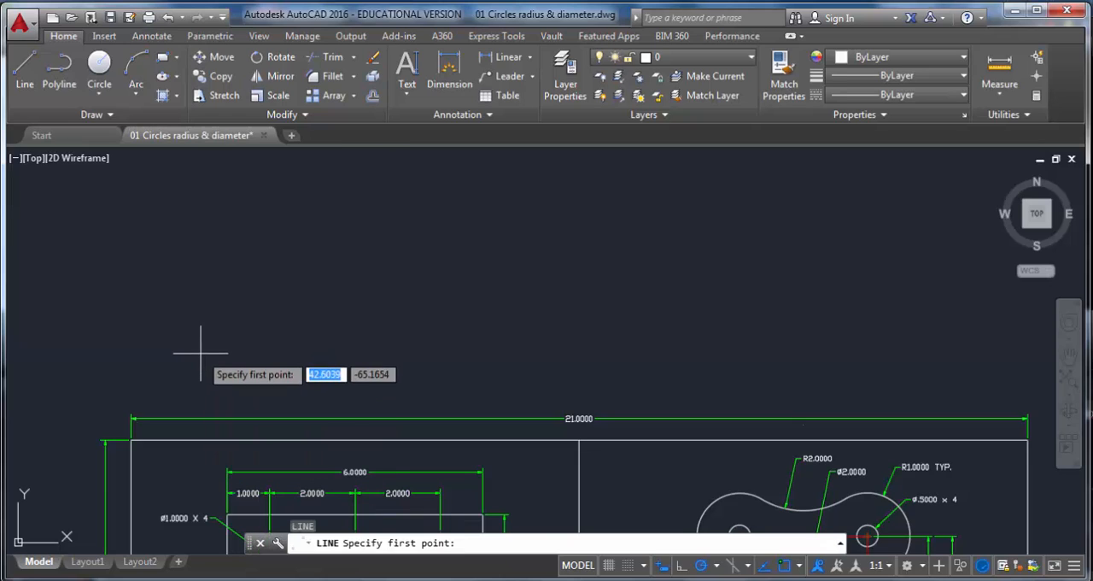
pyautogui.click(179, 358)
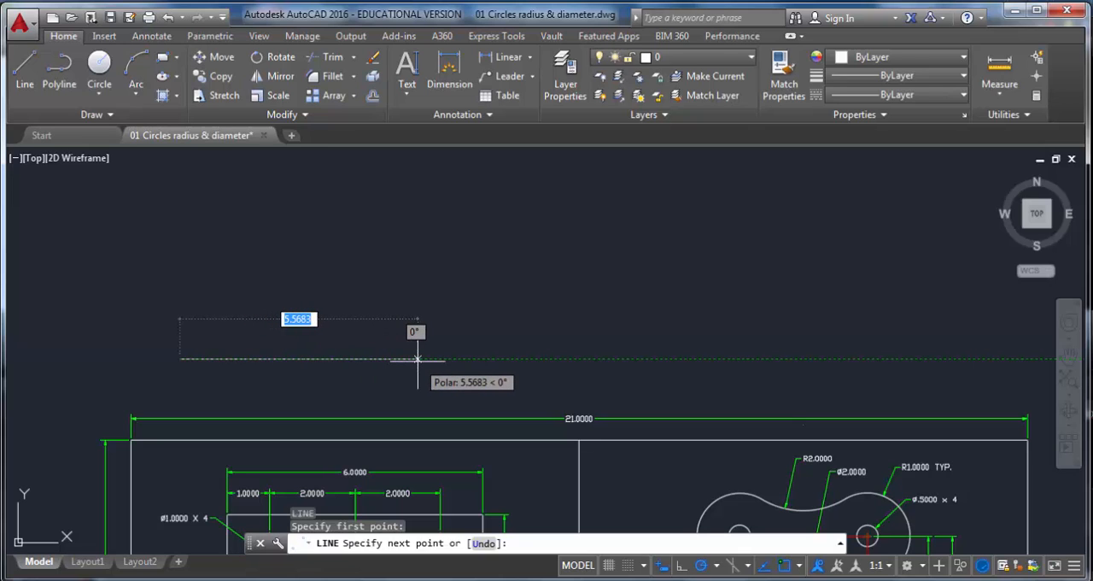
pyautogui.write('6')
pyautogui.press('Return')
pyautogui.scroll(-3, 419, 359)
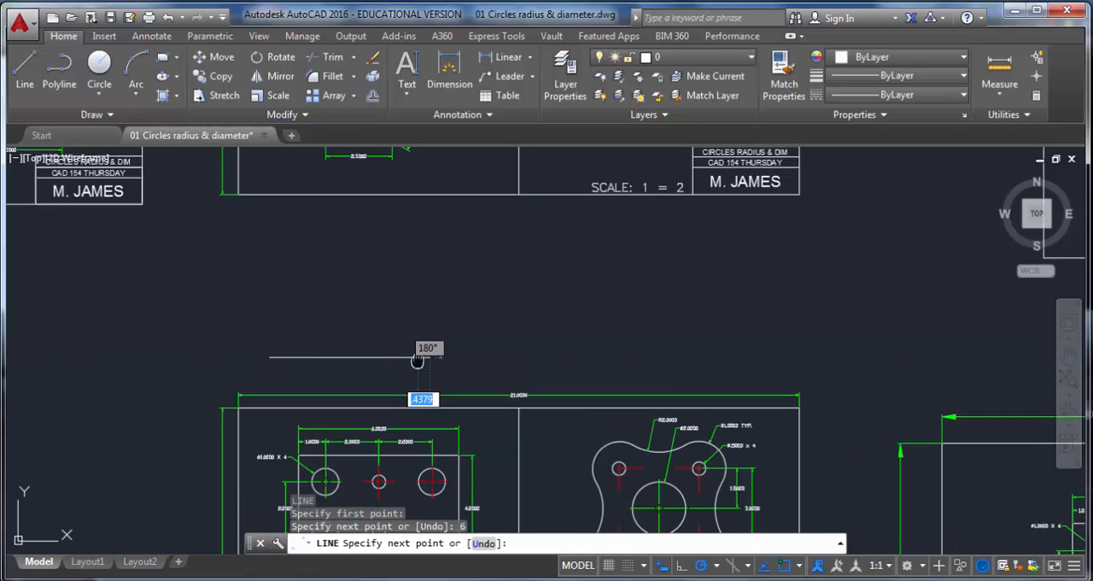
pyautogui.scroll(5, 427, 291)
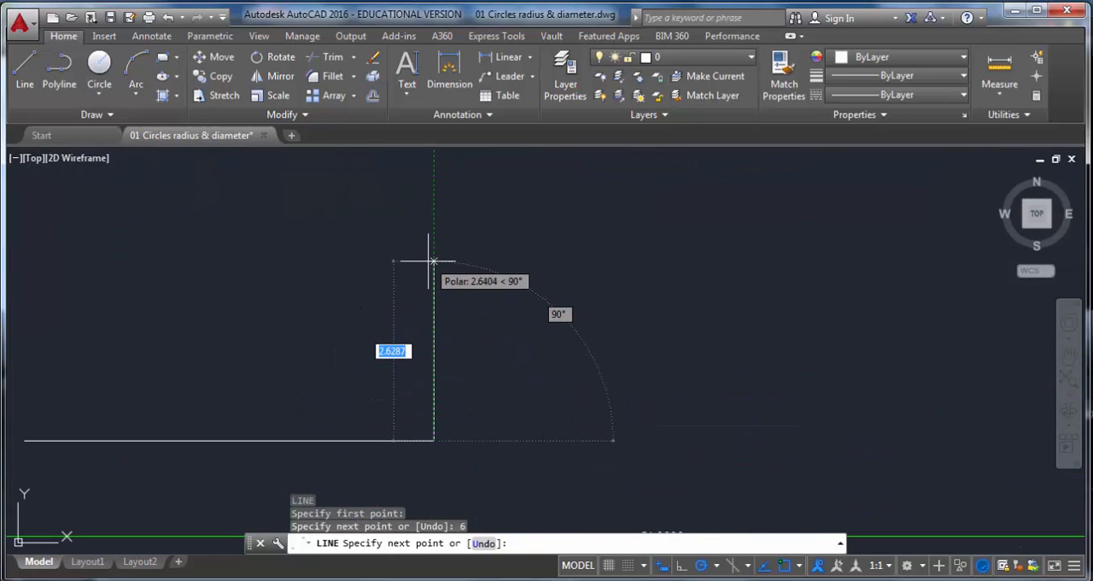
pyautogui.write('4')
pyautogui.press('Return')
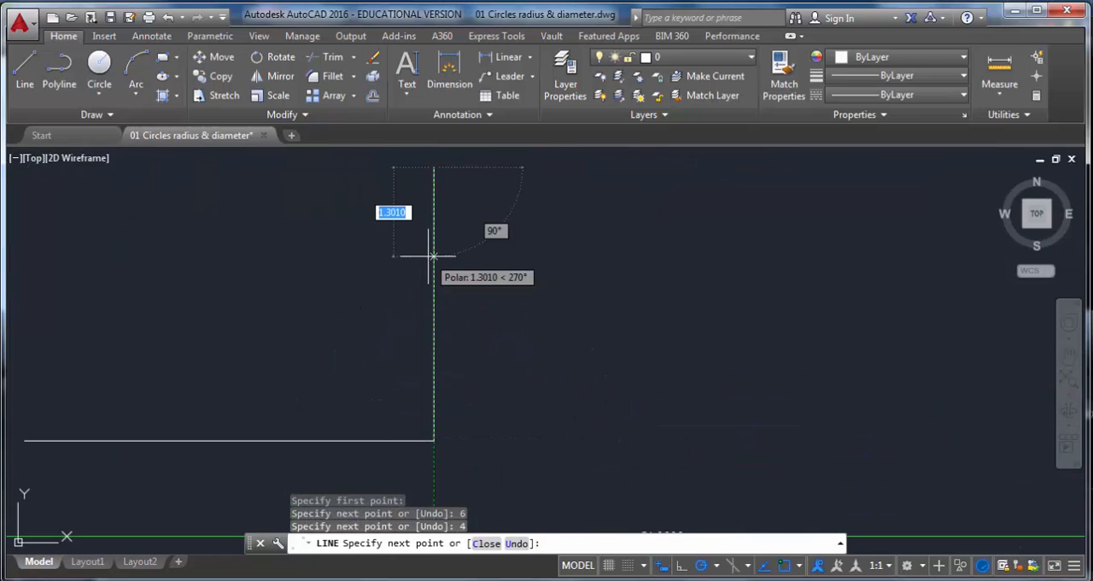
# Step: Finish the rectangle with a 6-unit top edge and a closing edge back to the starting point
pyautogui.scroll(-2, 338, 171)
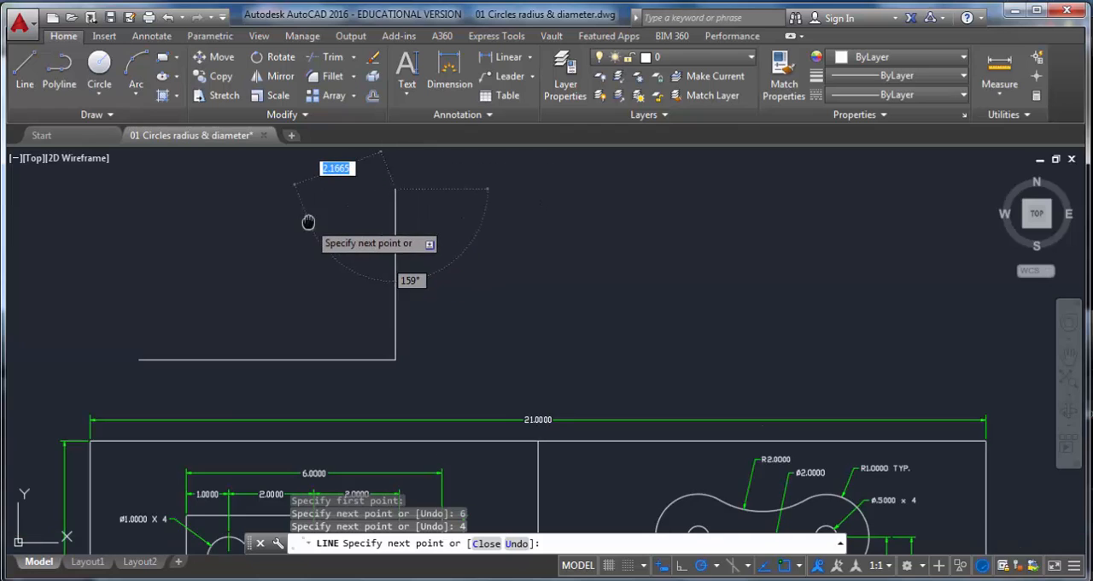
pyautogui.write('6')
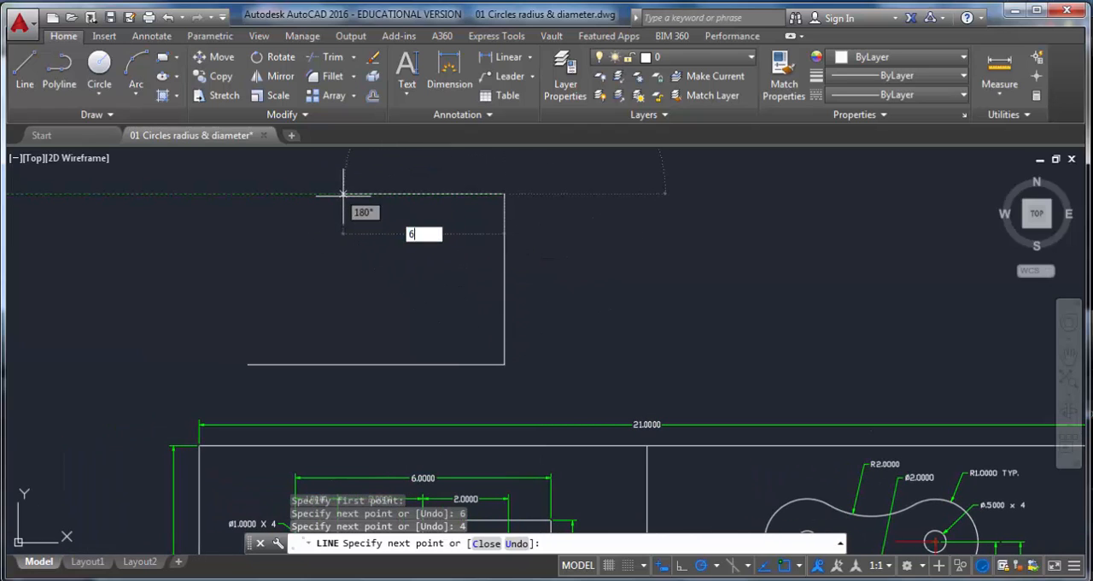
pyautogui.press('Return')
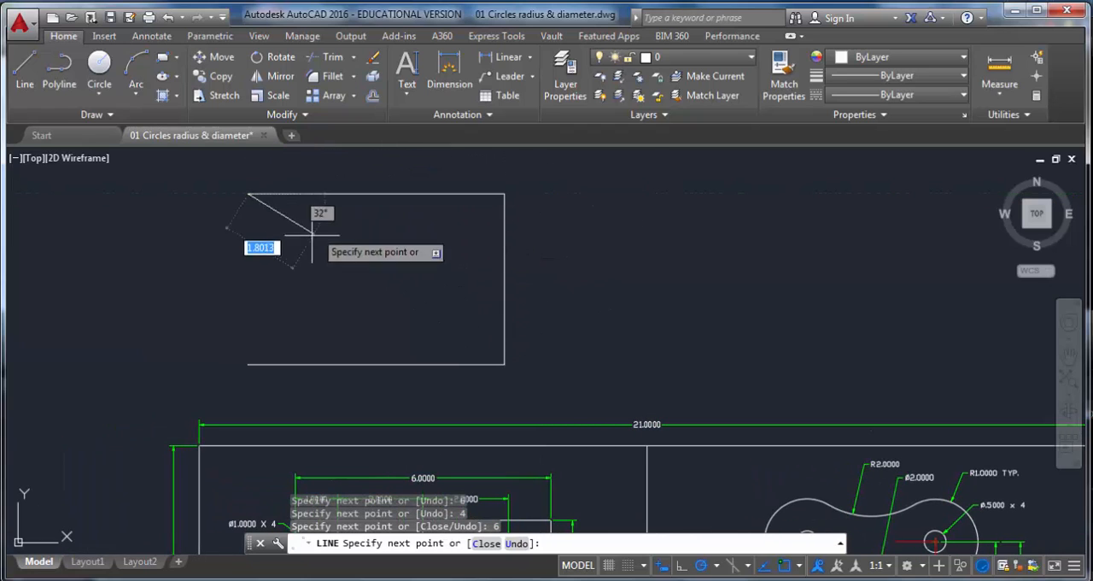
pyautogui.click(248, 365)
pyautogui.press('Escape')
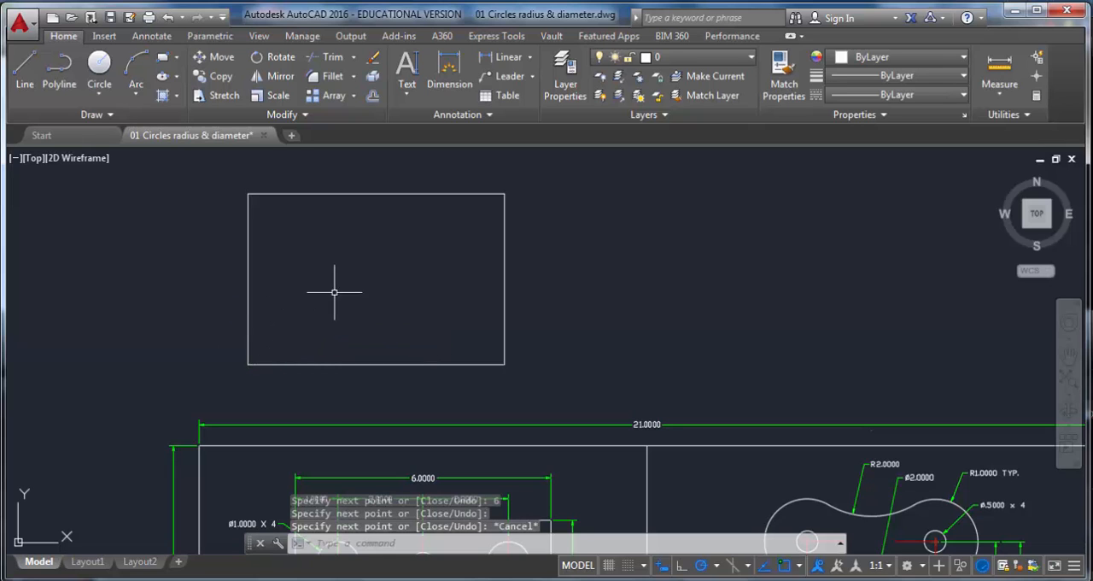
# Step: Offset the rectangle's left edge 1 unit inward
pyautogui.moveTo(296, 373); pyautogui.dragTo(292, 117, button='middle')
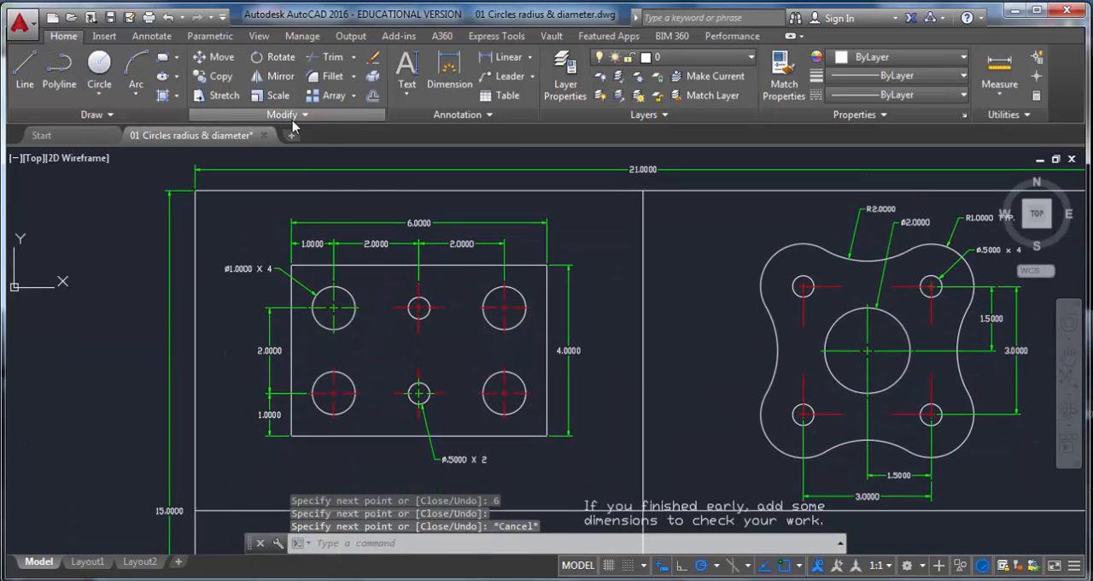
pyautogui.scroll(2, 312, 310)
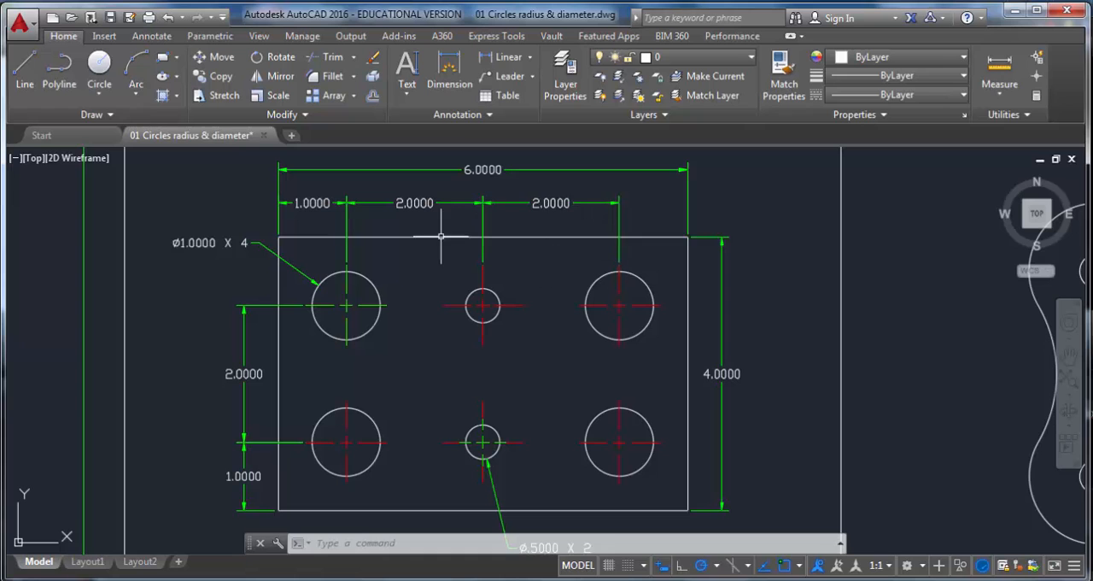
pyautogui.scroll(-2, 439, 292)
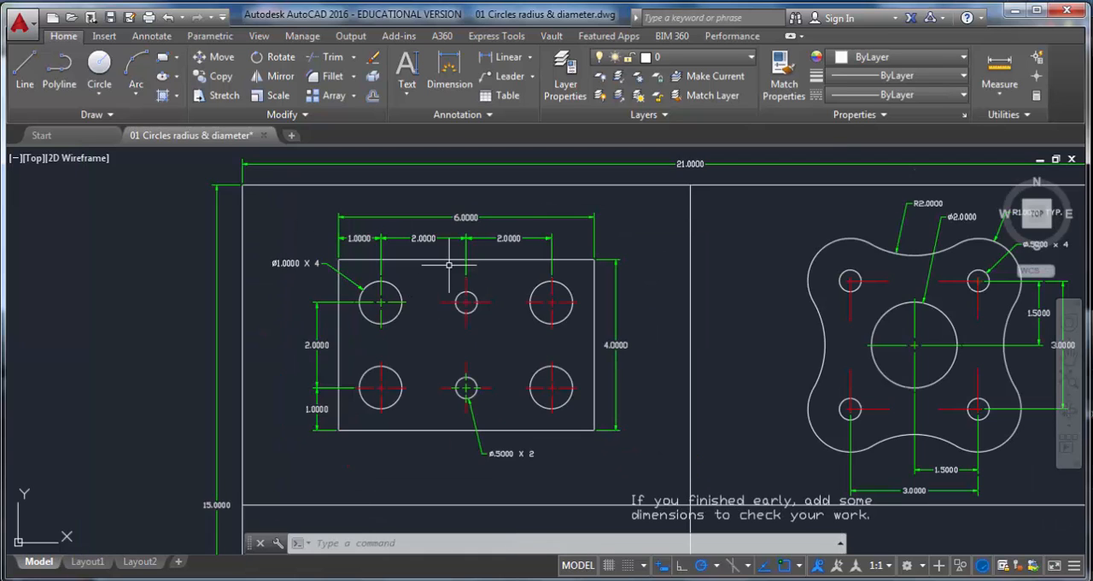
pyautogui.moveTo(397, 234); pyautogui.dragTo(391, 471, button='middle')
pyautogui.scroll(2, 379, 239)
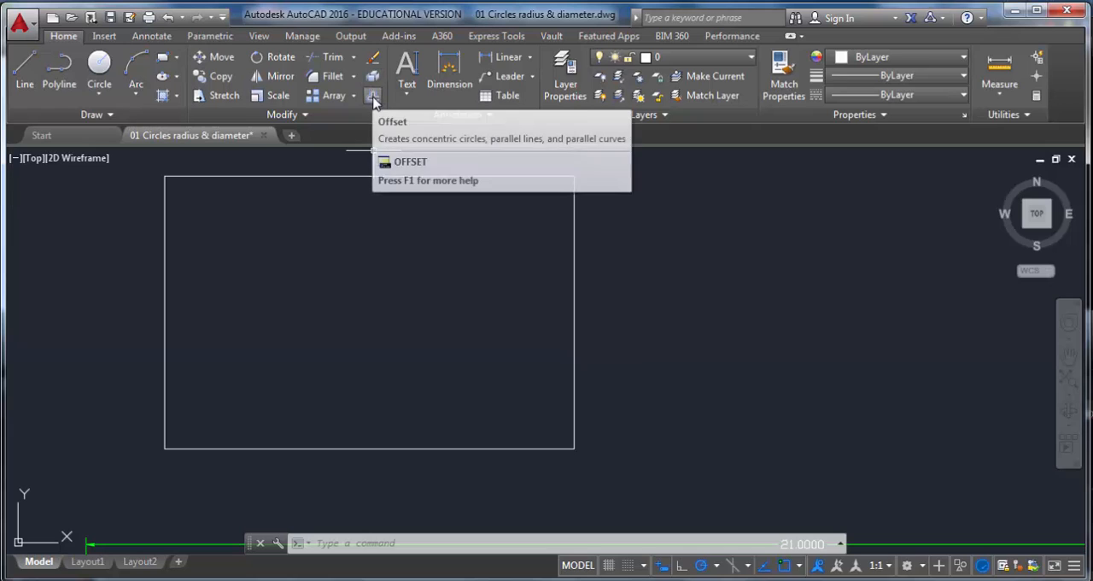
pyautogui.click(373, 97)
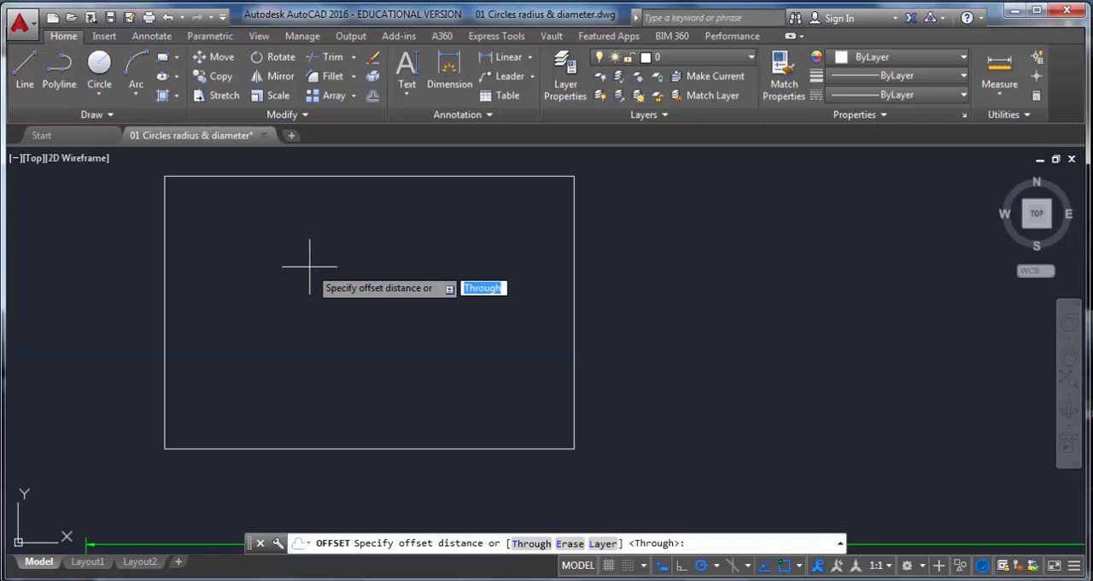
pyautogui.write('1')
pyautogui.press('Return')
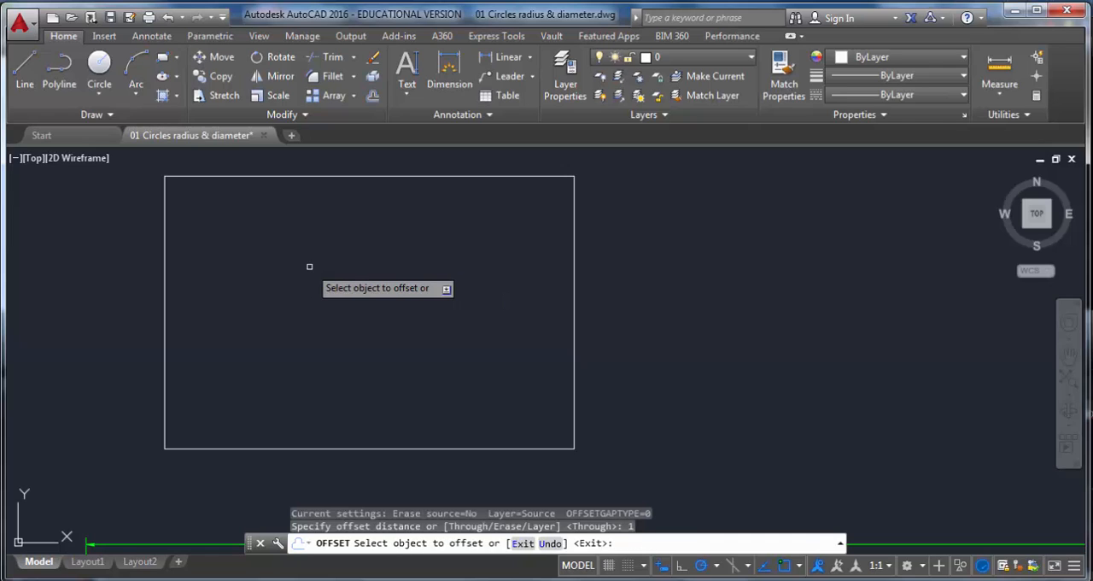
pyautogui.click(164, 265)
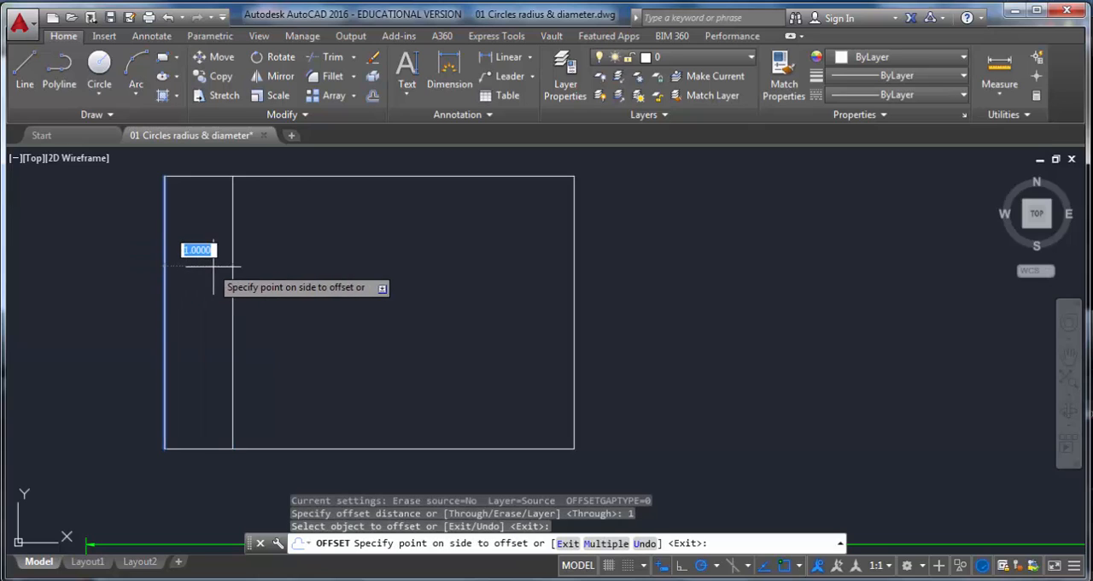
pyautogui.click(349, 303)
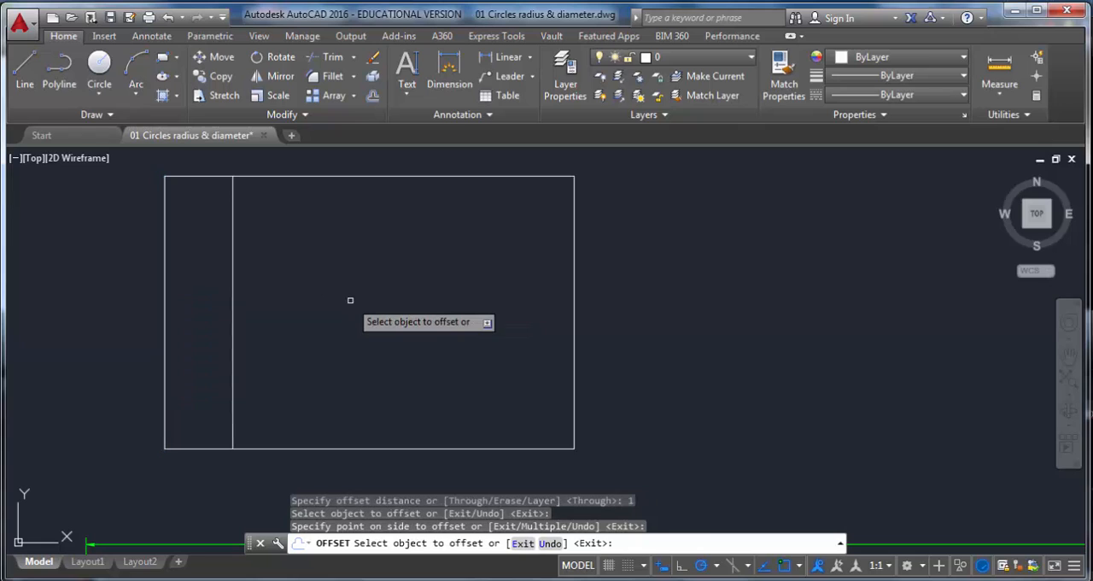
# Step: Offset the top, right and bottom edges of the rectangle 1 unit inward as well
pyautogui.click(352, 179)
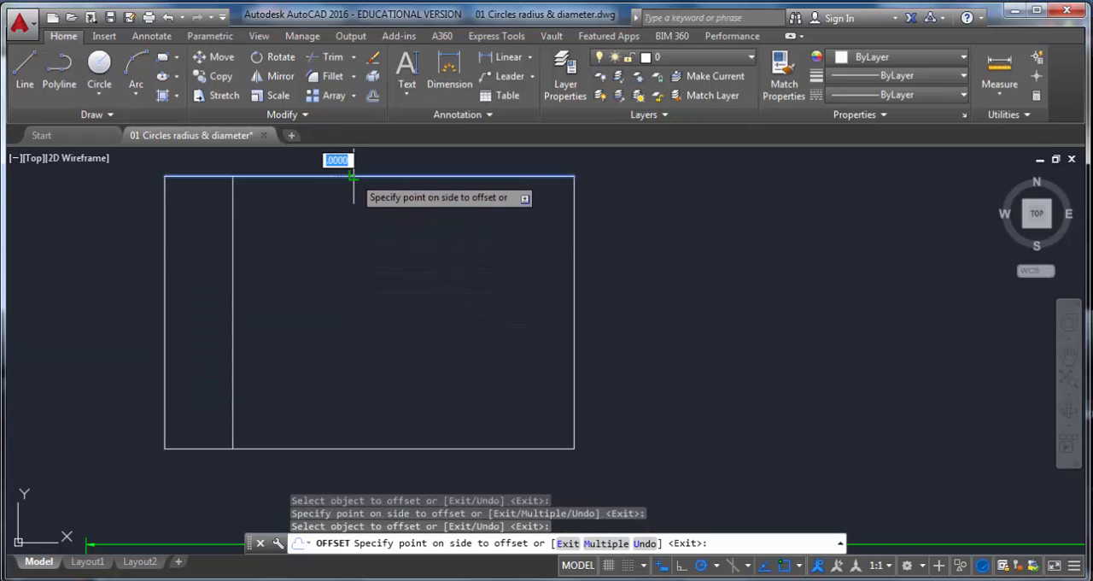
pyautogui.click(357, 309)
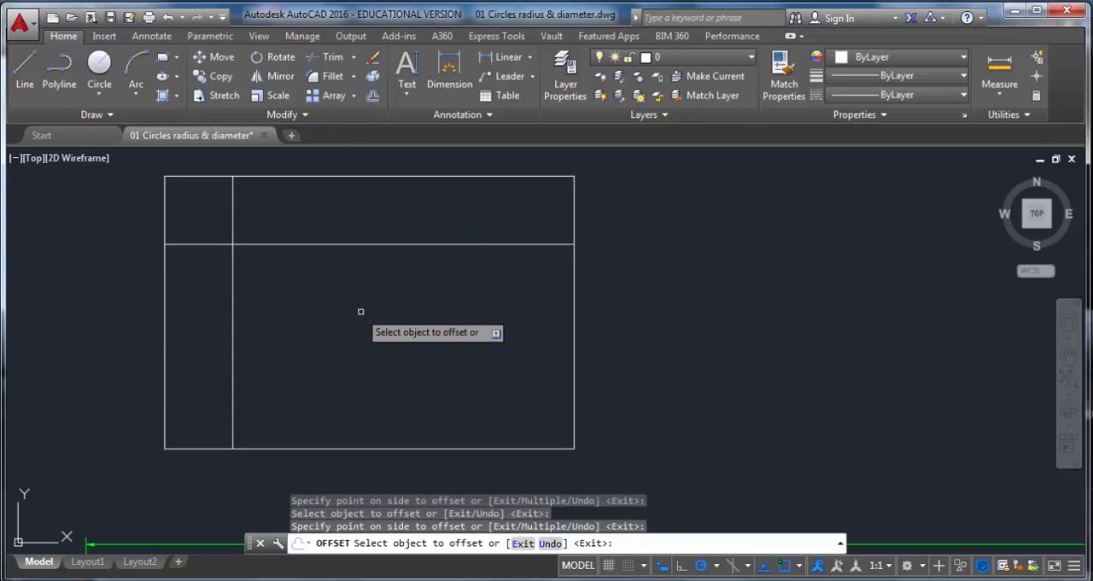
pyautogui.click(573, 310)
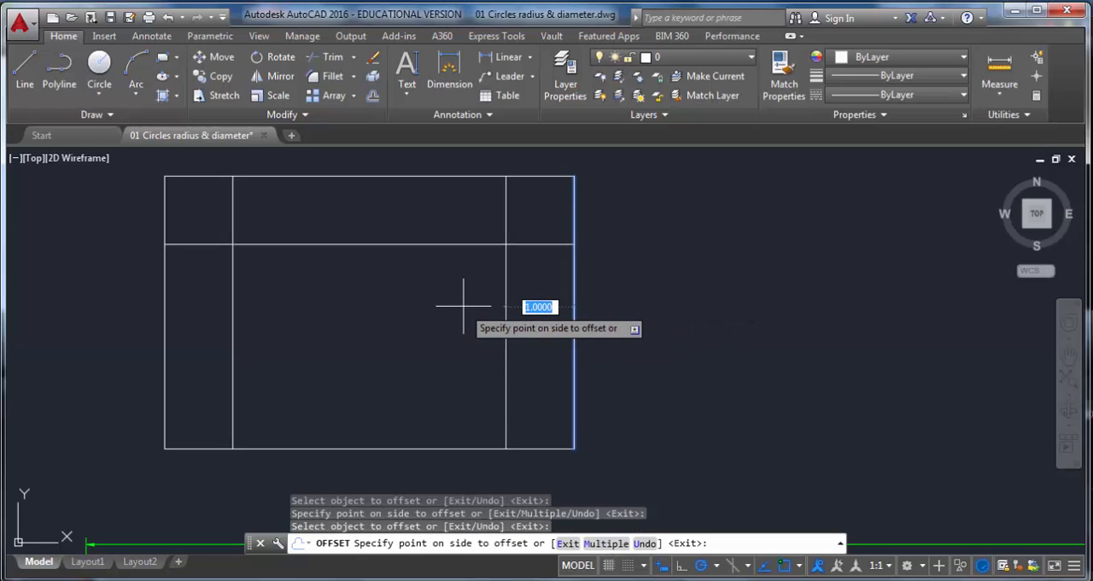
pyautogui.click(491, 305)
pyautogui.click(340, 445)
pyautogui.click(434, 332)
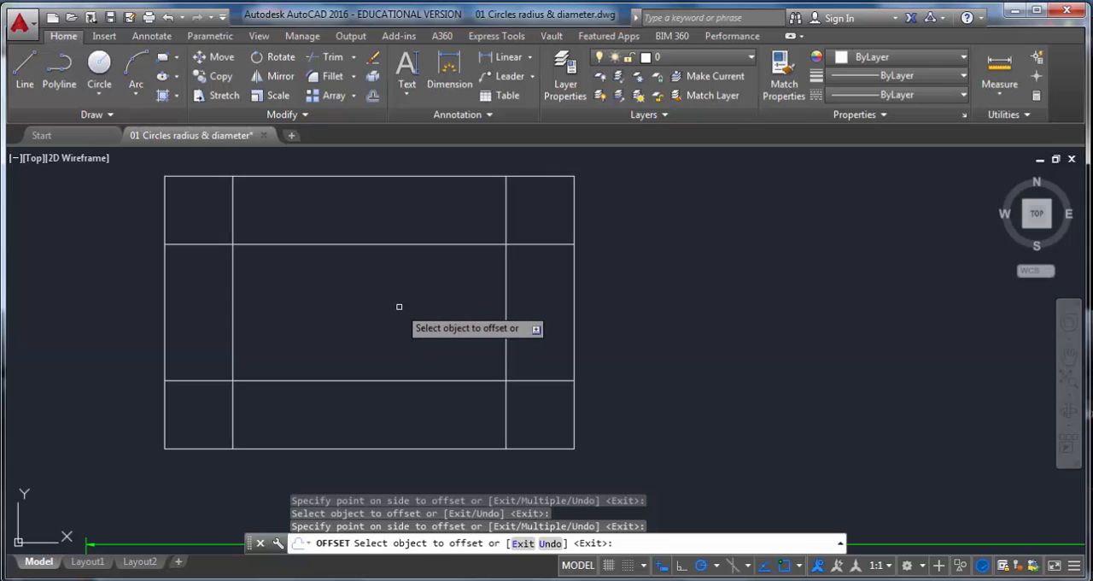
pyautogui.press('Escape')
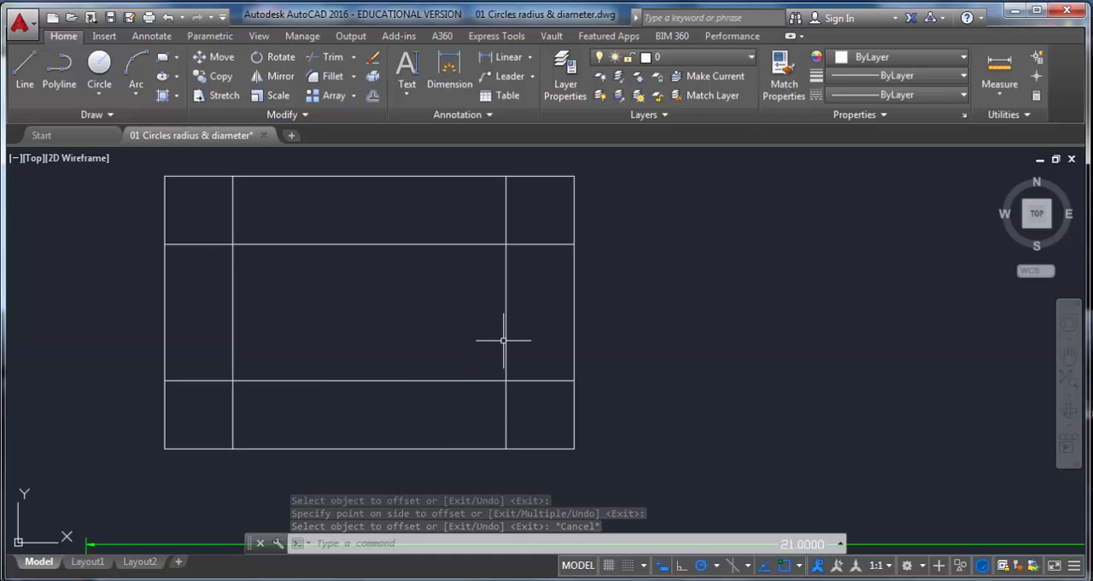
# Step: Examine the hole pattern and its dimensions on the reference drawing
pyautogui.scroll(-2, 493, 255)
pyautogui.moveTo(451, 336); pyautogui.dragTo(424, 115, button='middle')
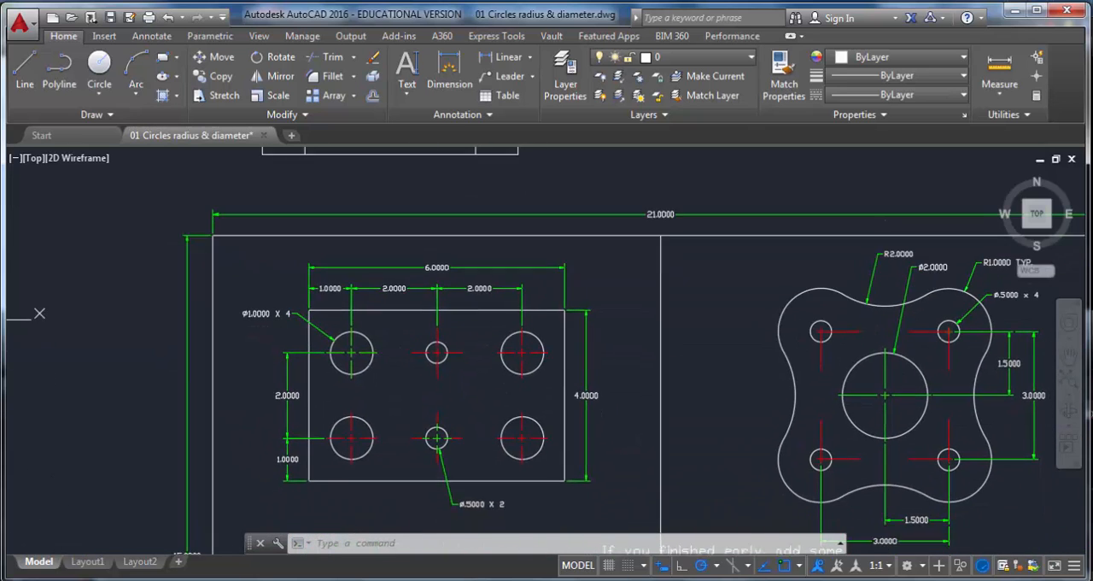
pyautogui.moveTo(39, 313); pyautogui.dragTo(29, 232, button='middle')
pyautogui.scroll(4, 248, 232)
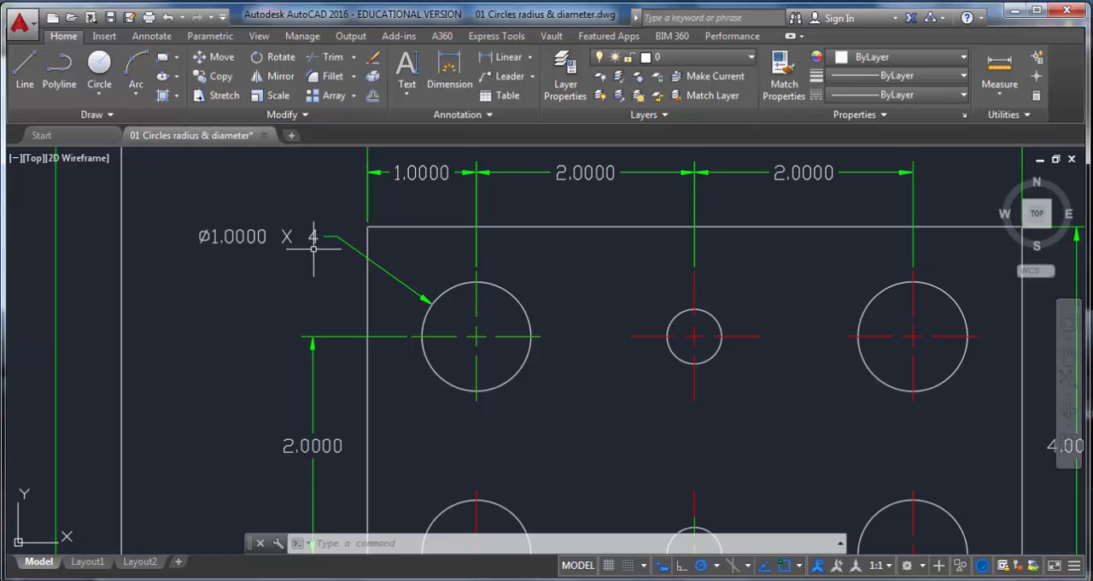
pyautogui.scroll(-3, 313, 247)
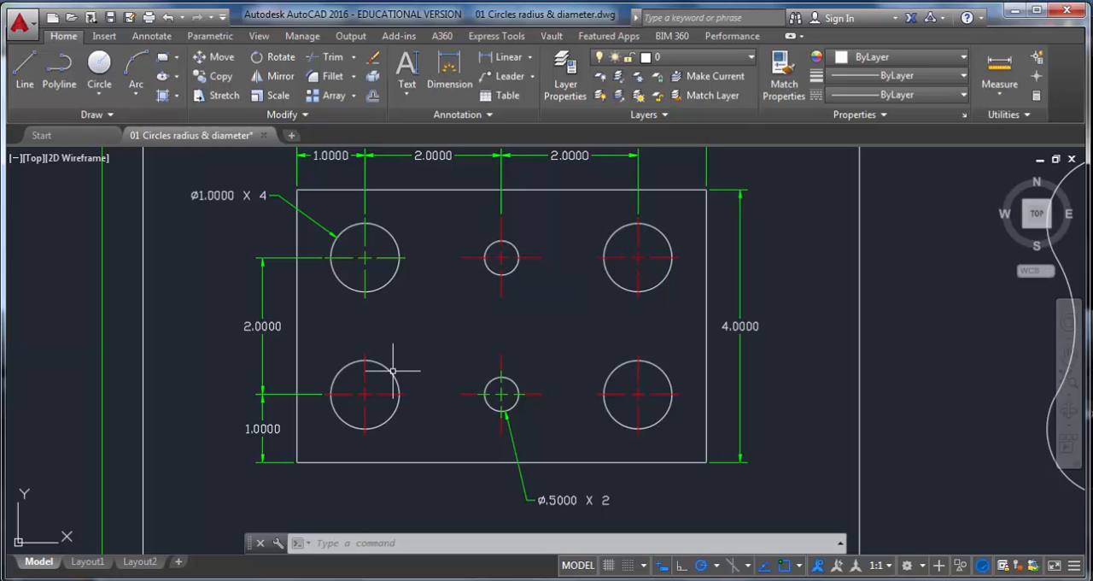
pyautogui.moveTo(244, 227); pyautogui.dragTo(253, 255, button='middle')
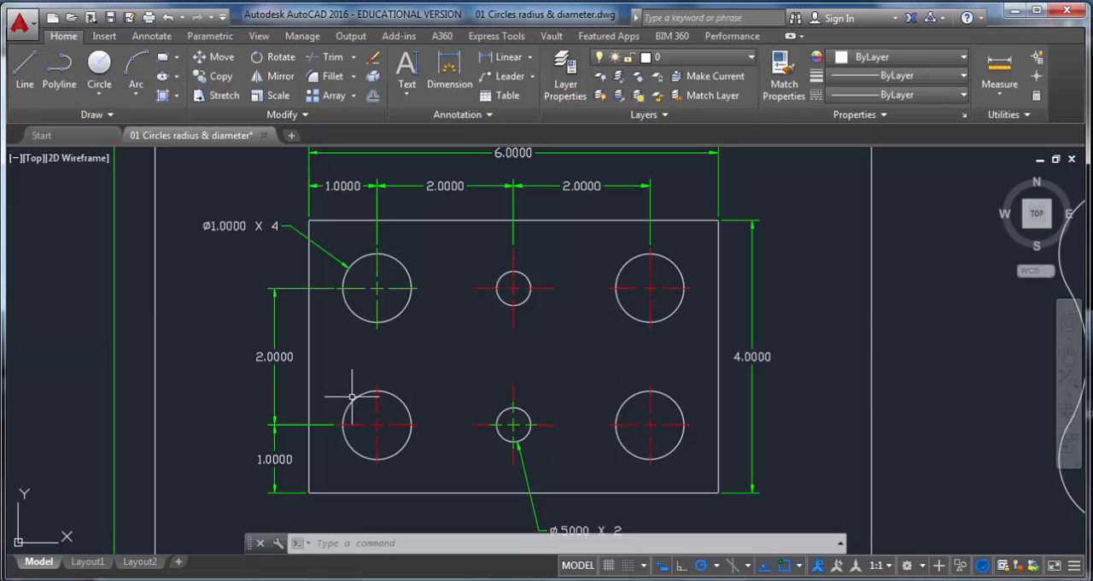
pyautogui.moveTo(251, 233); pyautogui.dragTo(244, 467, button='middle')
pyautogui.scroll(-2, 252, 433)
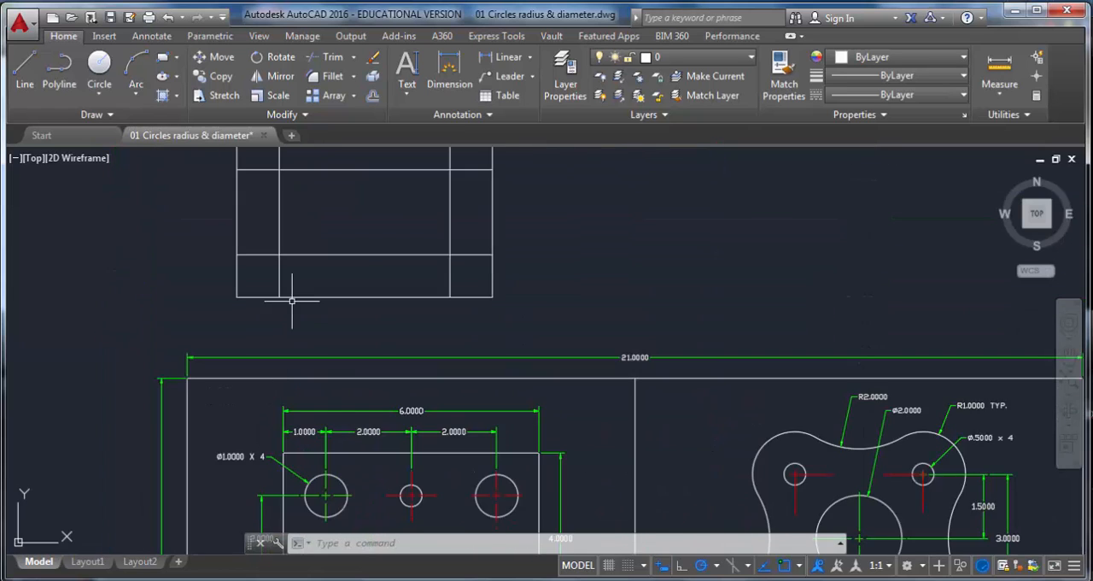
# Step: Draw a 1-unit diameter circle centered at the top-left intersection of the offset lines
pyautogui.moveTo(282, 279); pyautogui.dragTo(276, 342, button='middle')
pyautogui.click(106, 96)
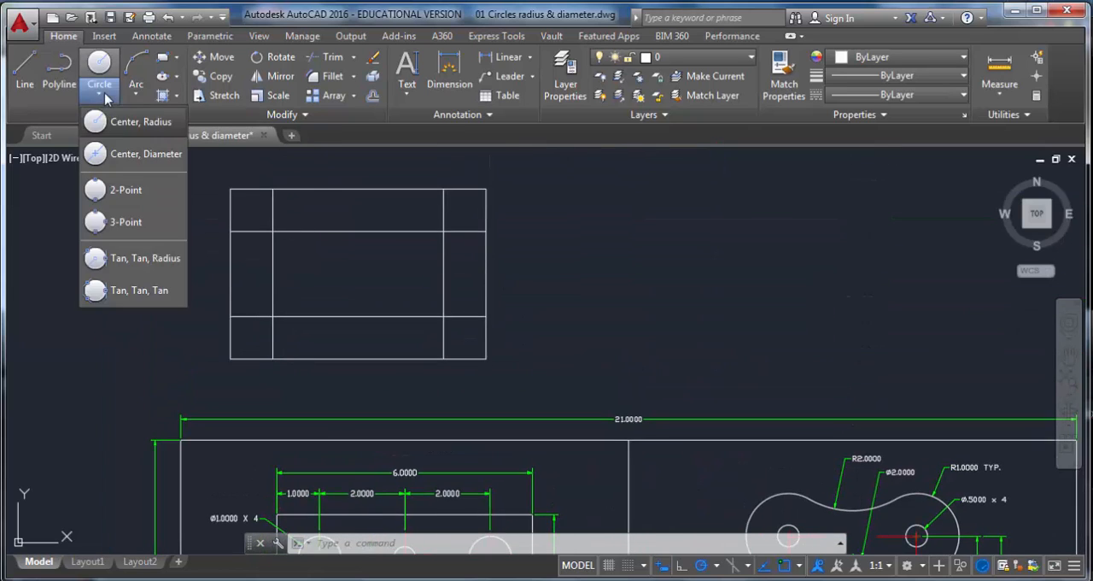
pyautogui.click(150, 154)
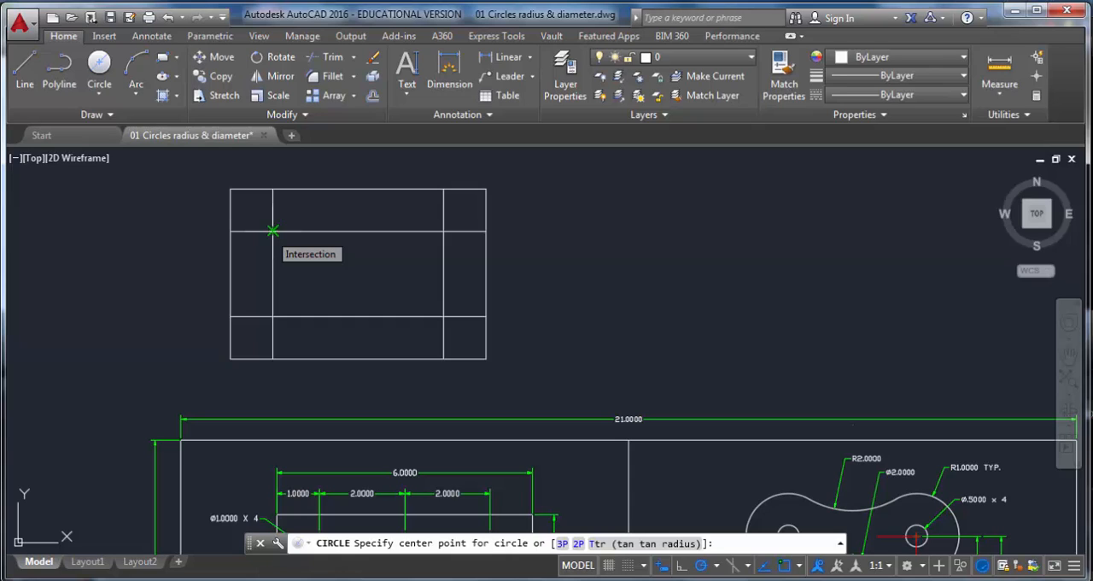
pyautogui.click(273, 230)
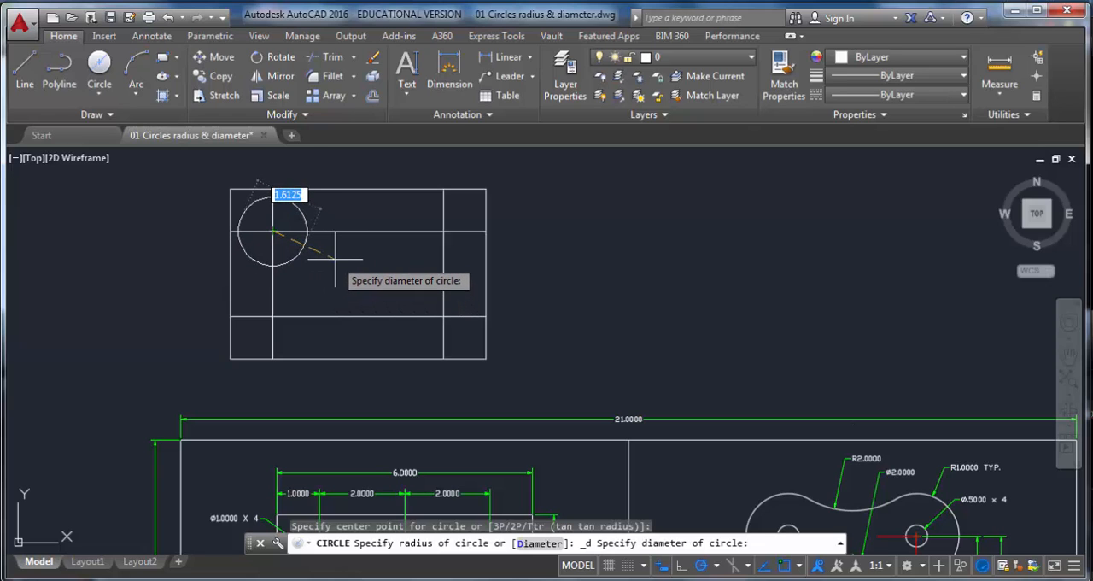
pyautogui.press('Return')
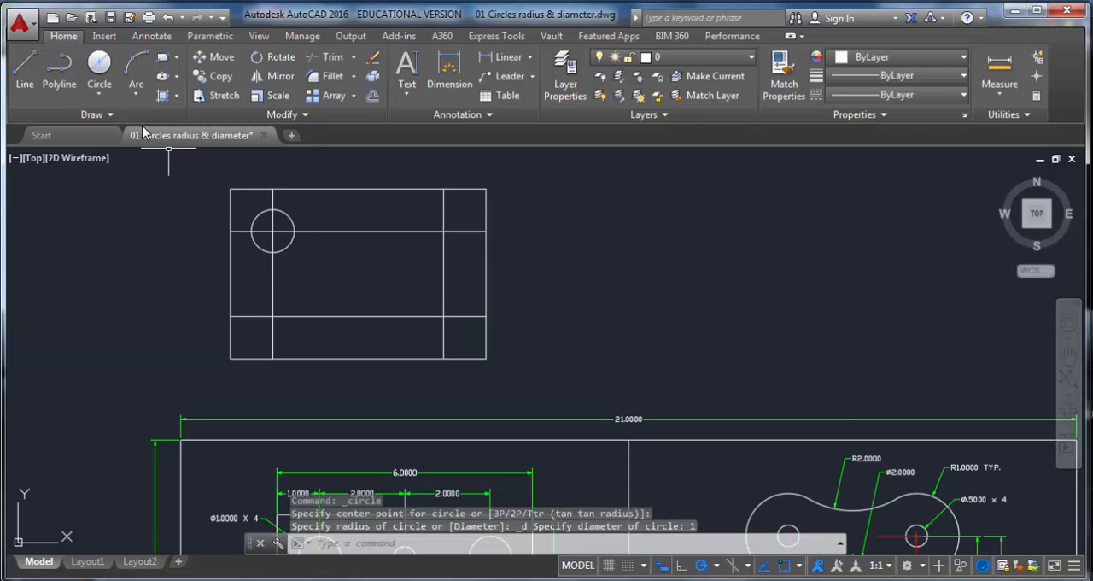
# Step: Draw another 1-unit diameter circle centered at the top-right intersection of the offset lines
pyautogui.click(99, 92)
pyautogui.click(119, 147)
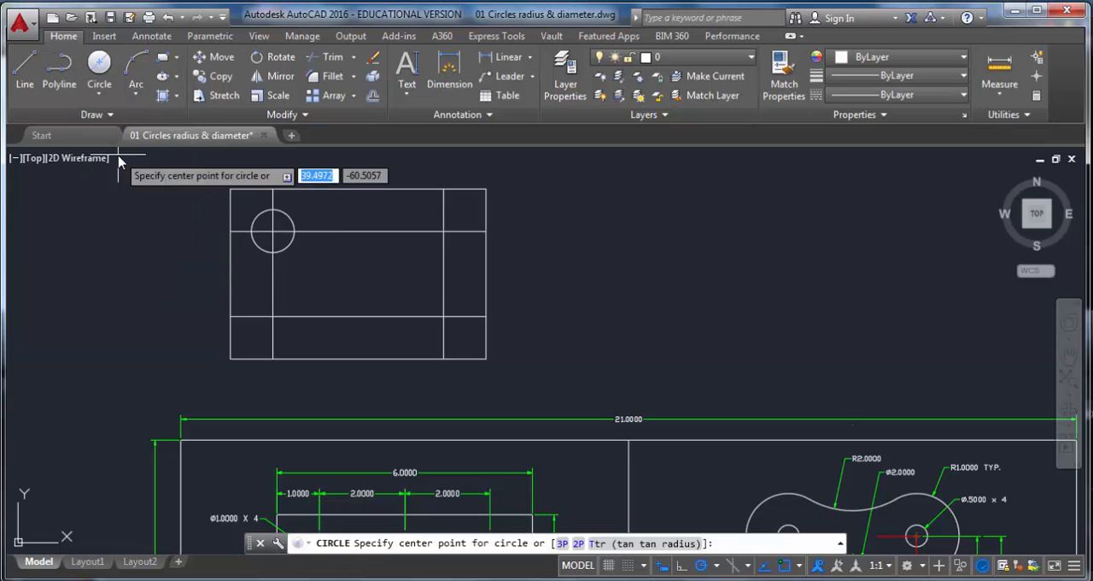
pyautogui.click(443, 230)
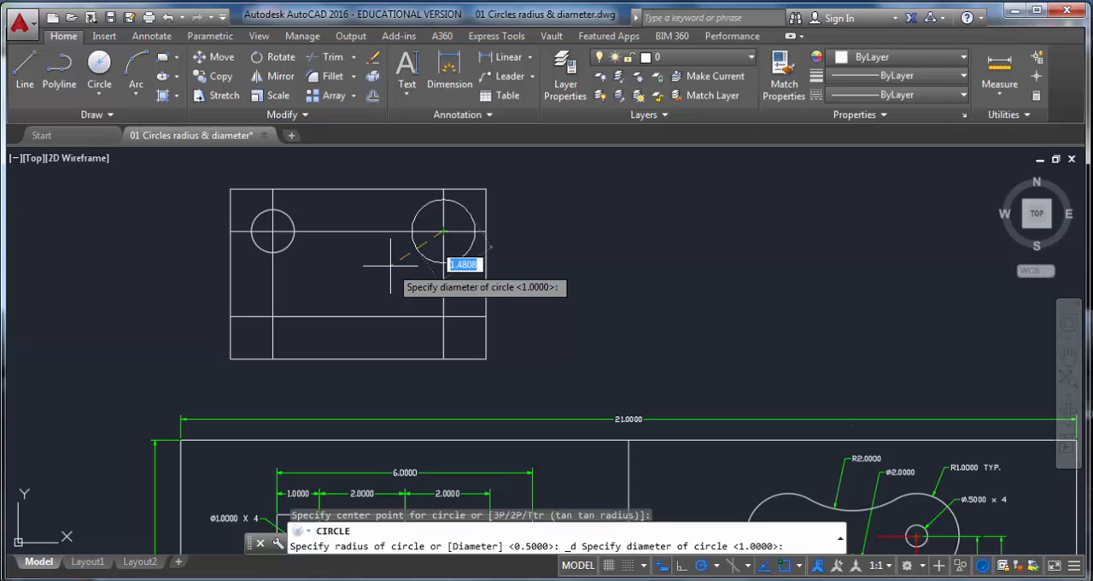
pyautogui.press('Return')
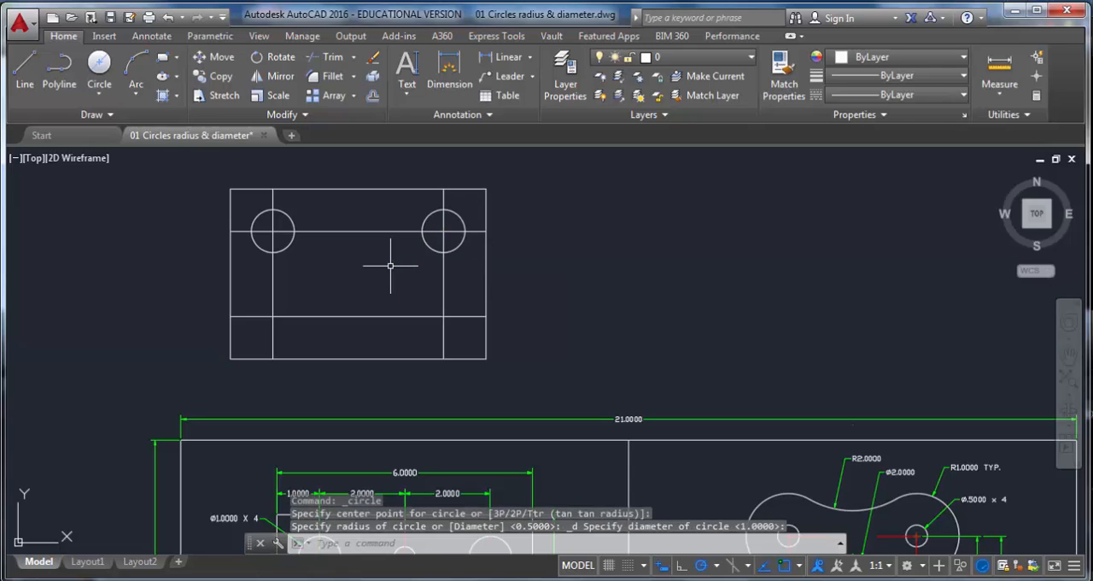
# Step: Draw a 1-unit diameter circle centered at the bottom-left intersection of the offset lines
pyautogui.click(103, 94)
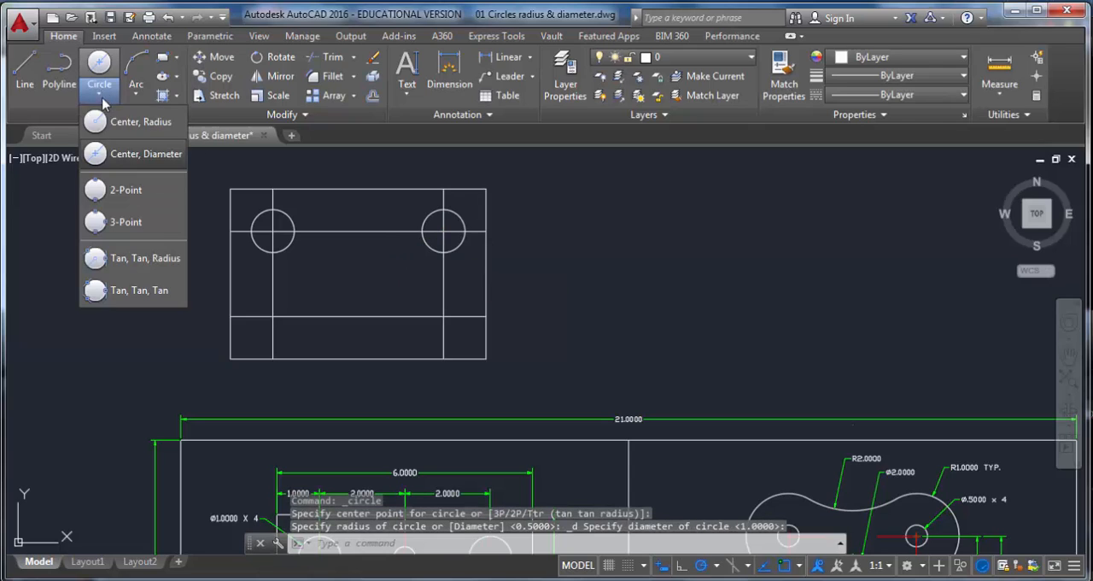
pyautogui.click(153, 162)
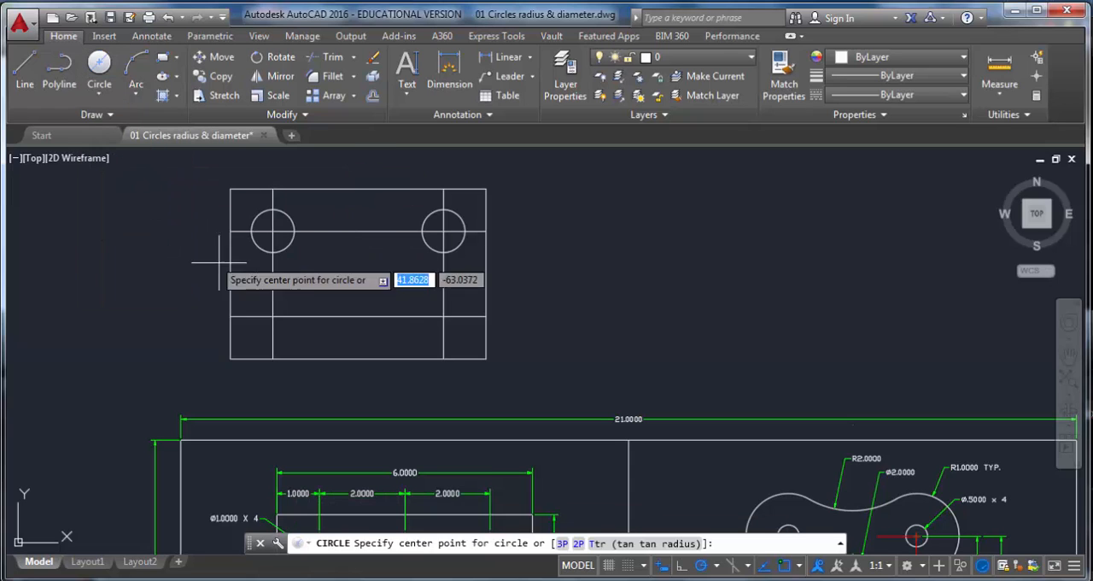
pyautogui.click(272, 316)
pyautogui.press('Return')
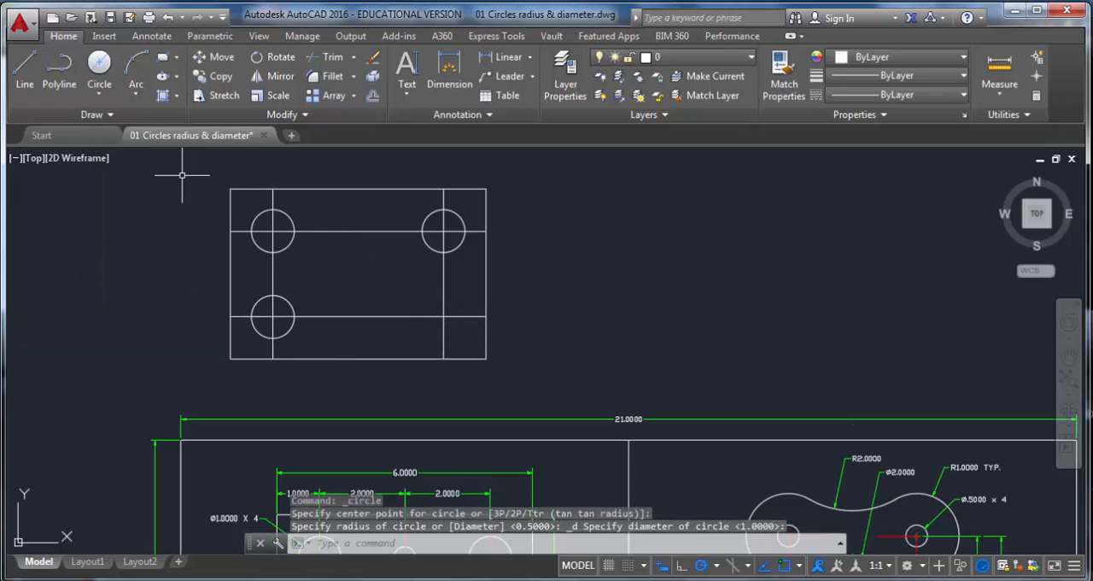
# Step: Draw a 1-unit diameter circle centered at the bottom-right intersection of the offset lines
pyautogui.click(99, 91)
pyautogui.click(117, 155)
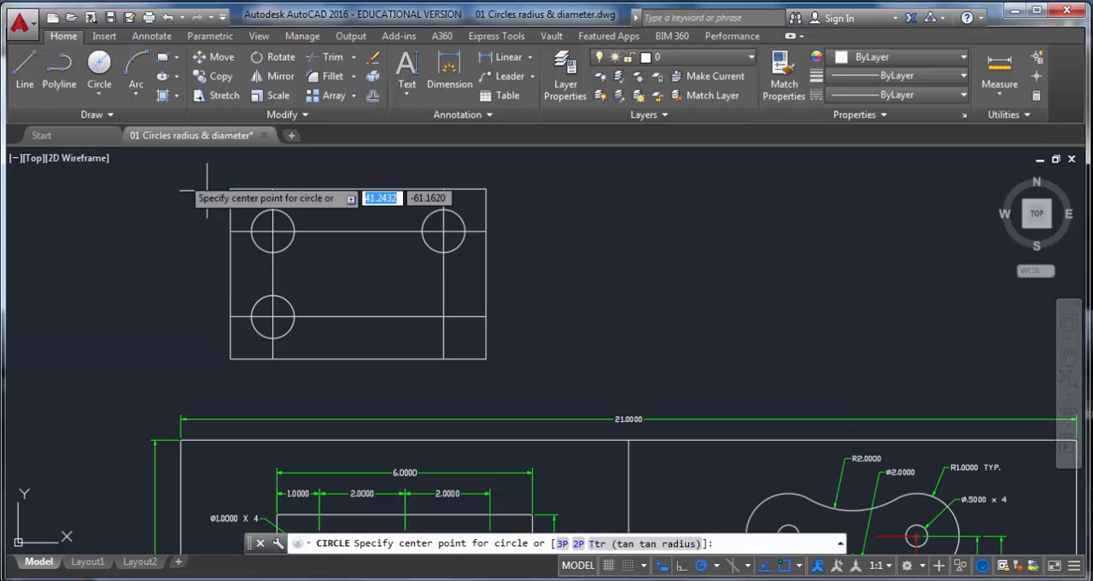
pyautogui.click(443, 316)
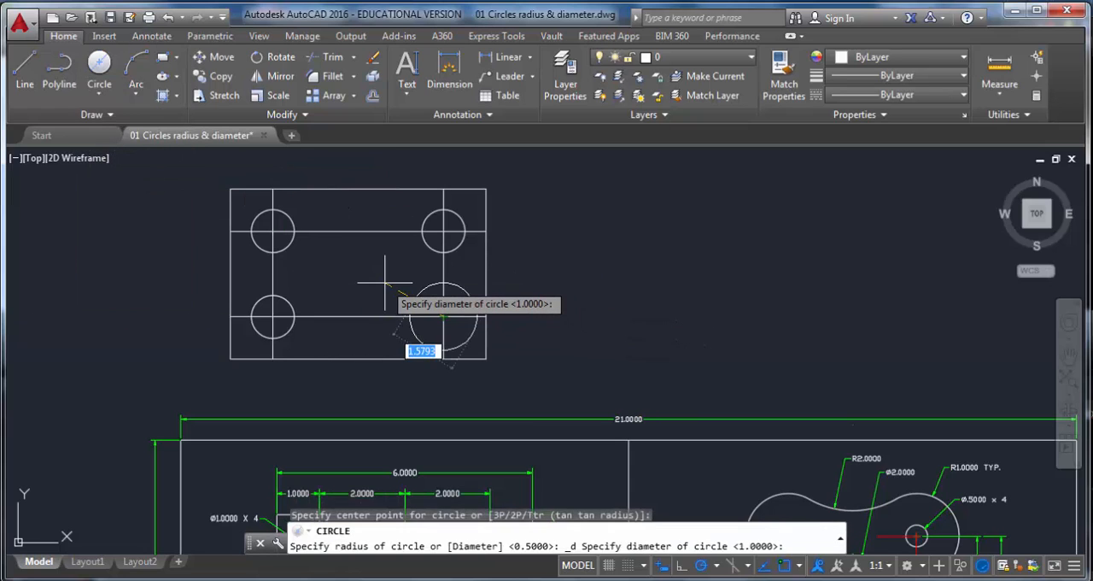
pyautogui.press('Return')
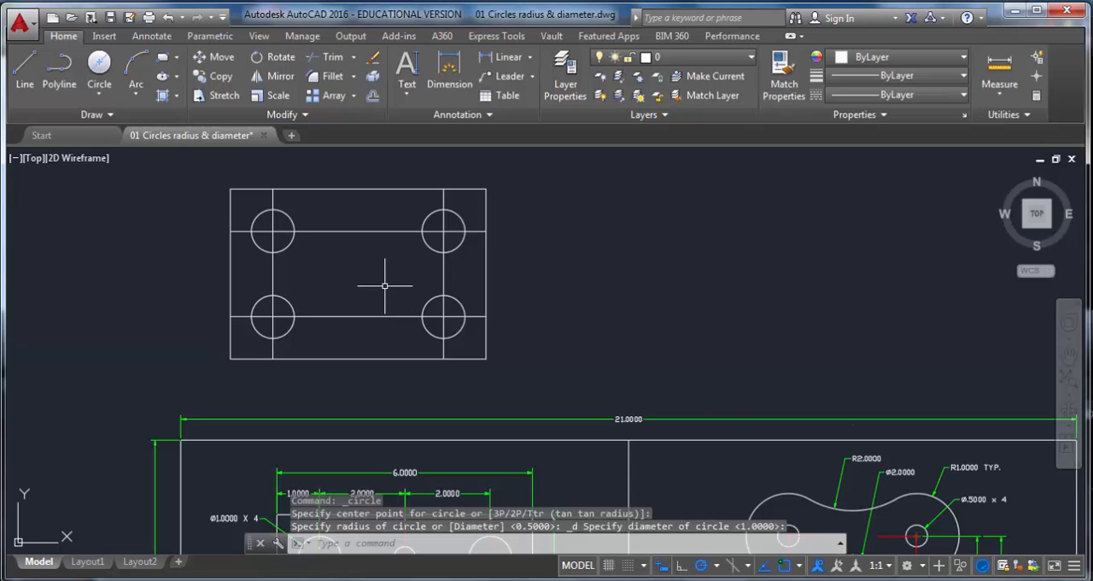
# Step: Offset the left inner vertical line 2 units toward the middle of the plate
pyautogui.scroll(-2, 385, 282)
pyautogui.moveTo(385, 282); pyautogui.dragTo(363, 212, button='middle')
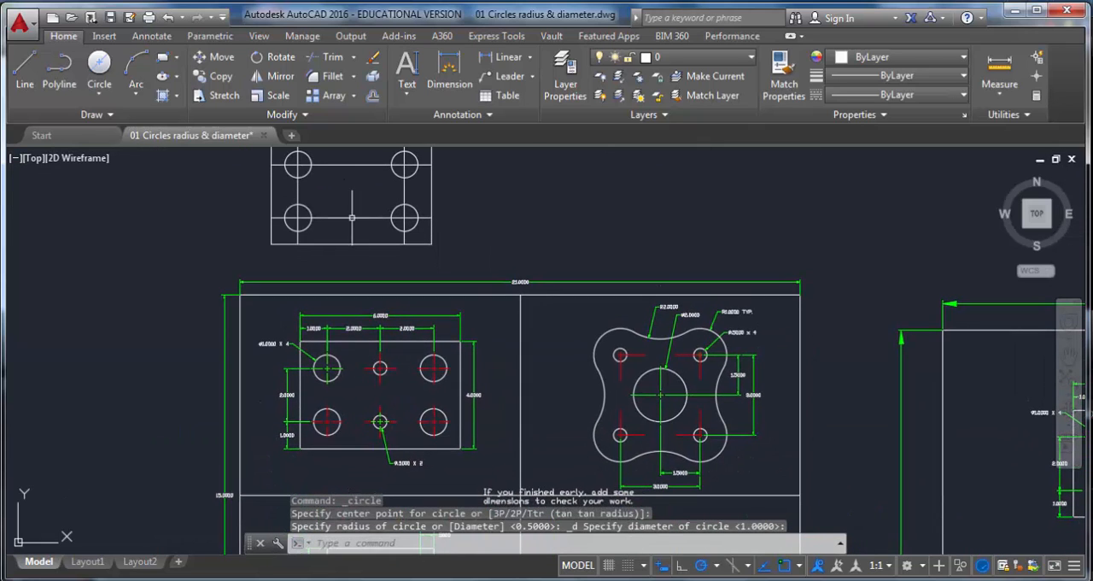
pyautogui.scroll(1, 367, 350)
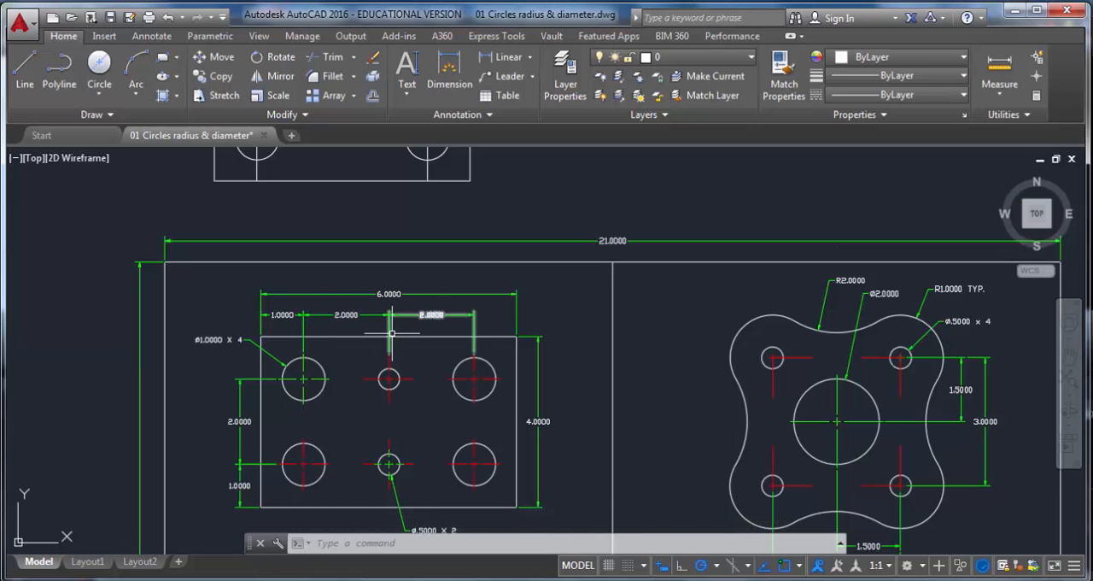
pyautogui.scroll(-1, 386, 326)
pyautogui.moveTo(369, 253); pyautogui.dragTo(353, 365, button='middle')
pyautogui.scroll(1, 345, 317)
pyautogui.click(371, 97)
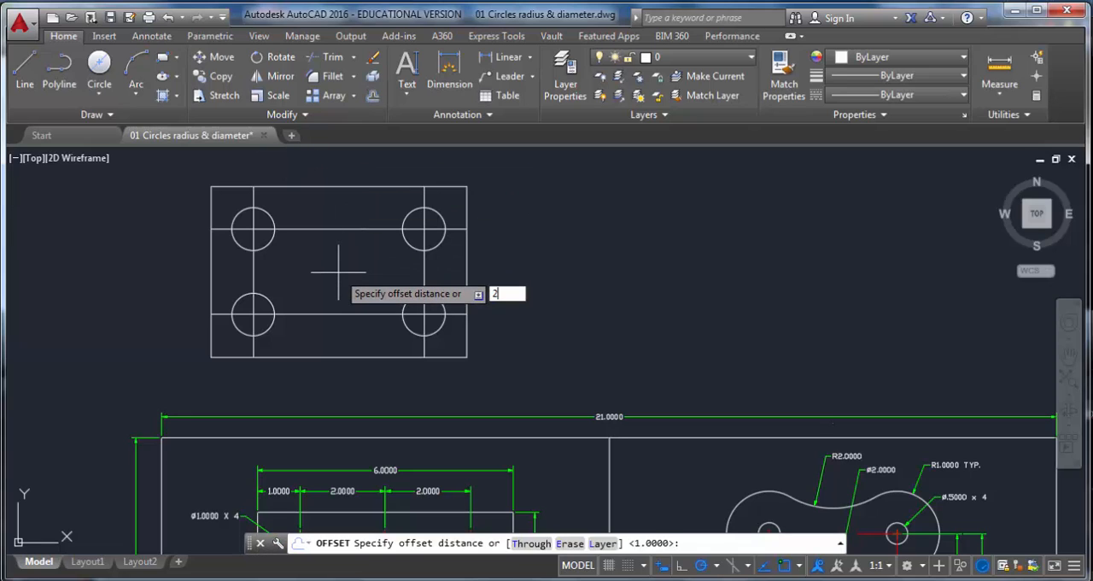
pyautogui.write('2')
pyautogui.press('Return')
pyautogui.click(253, 271)
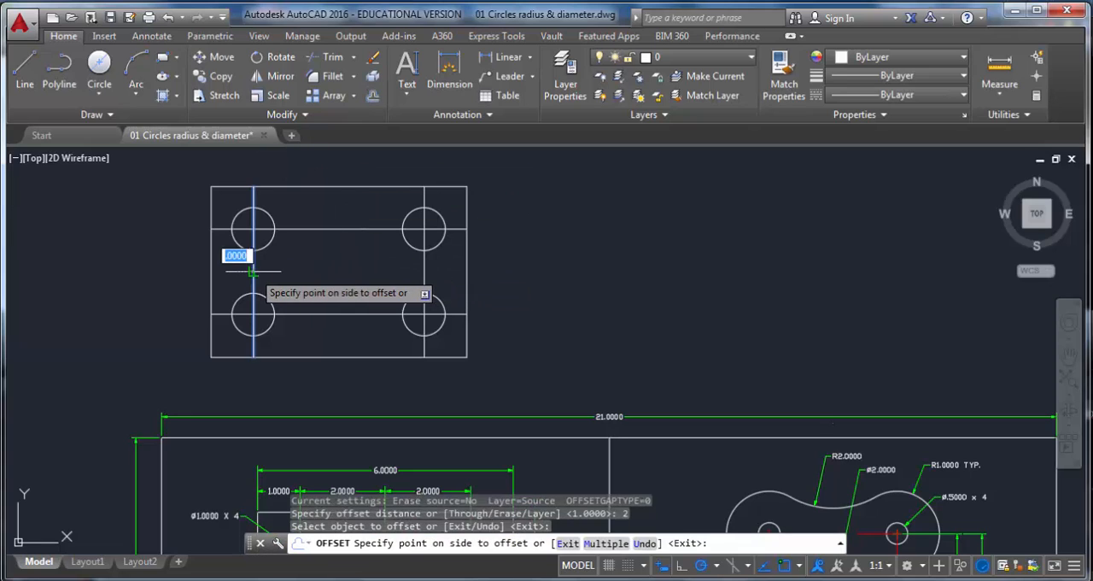
pyautogui.click(342, 272)
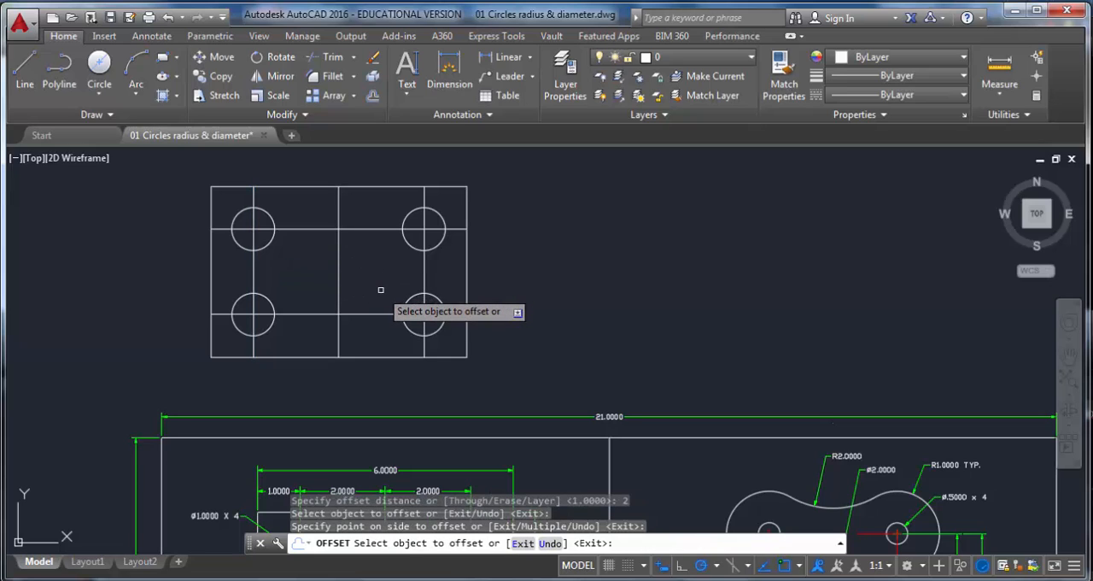
pyautogui.press('Escape')
# Step: Delete the newly offset middle vertical line
pyautogui.click(339, 267)
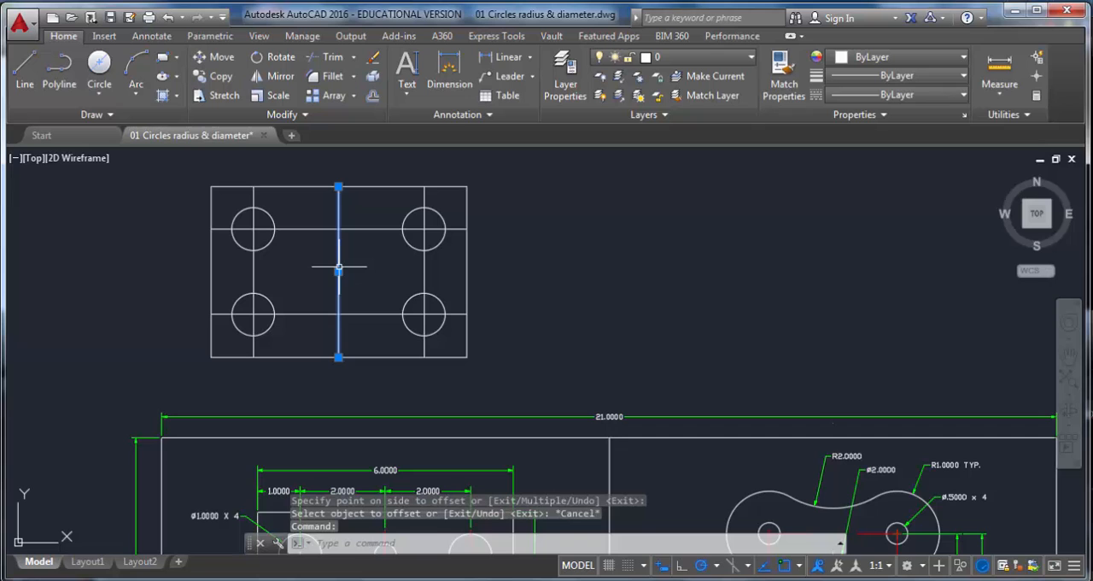
pyautogui.press('Delete')
# Step: Draw a vertical line from the midpoint of the plate's top edge to the midpoint of its bottom edge
pyautogui.moveTo(371, 432); pyautogui.dragTo(367, 247, button='middle')
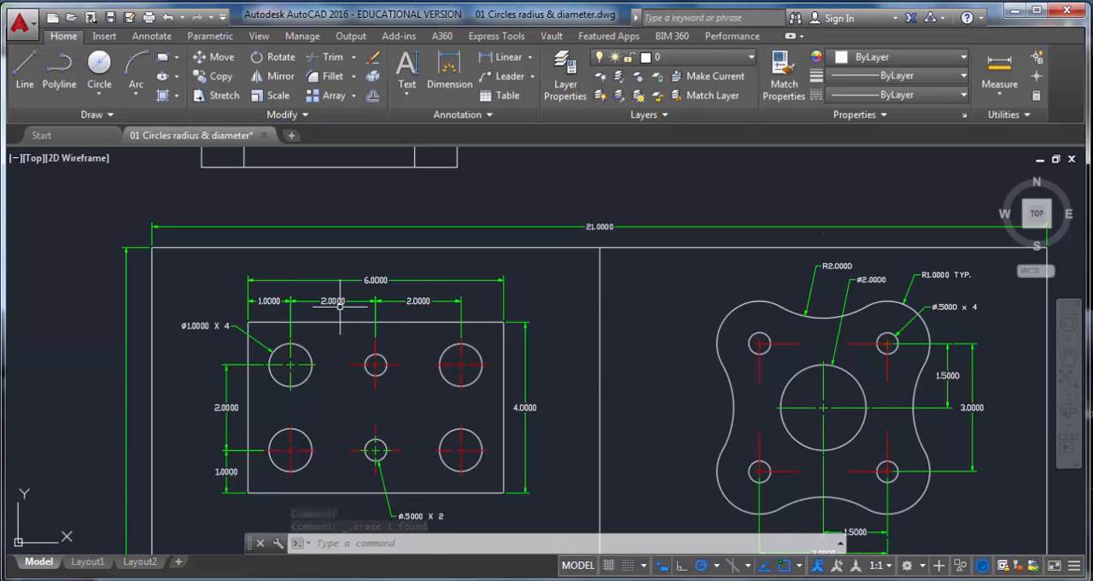
pyautogui.scroll(-2, 340, 306)
pyautogui.moveTo(346, 280); pyautogui.dragTo(343, 377, button='middle')
pyautogui.scroll(2, 336, 219)
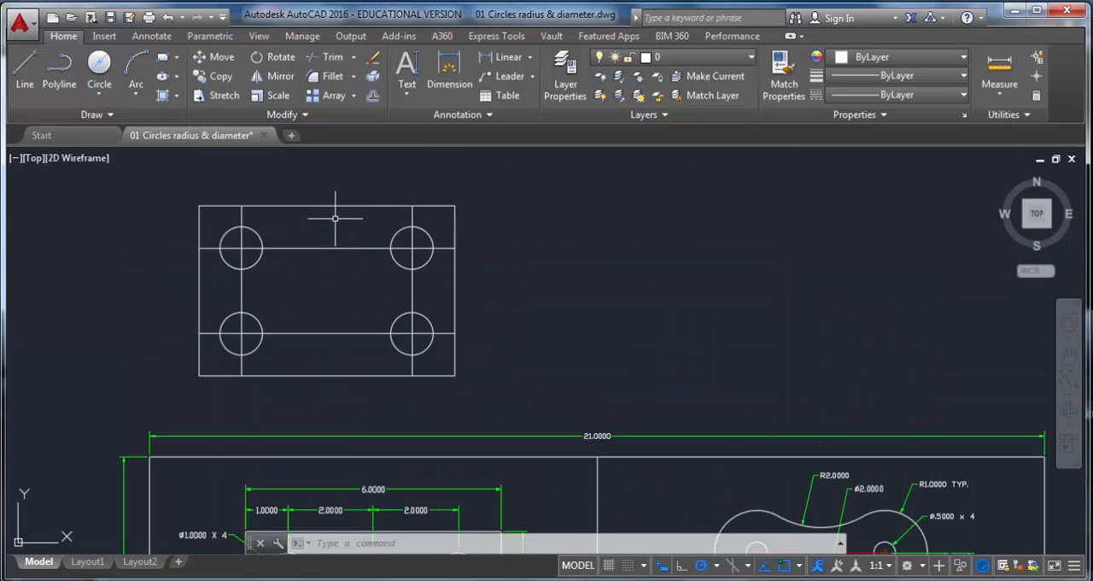
pyautogui.click(25, 68)
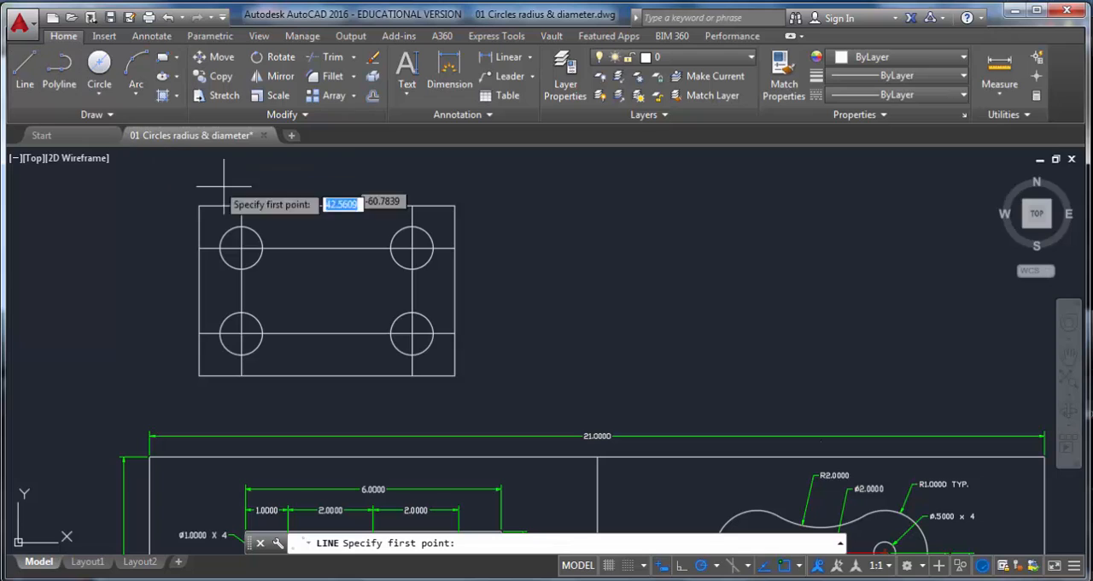
pyautogui.click(325, 206)
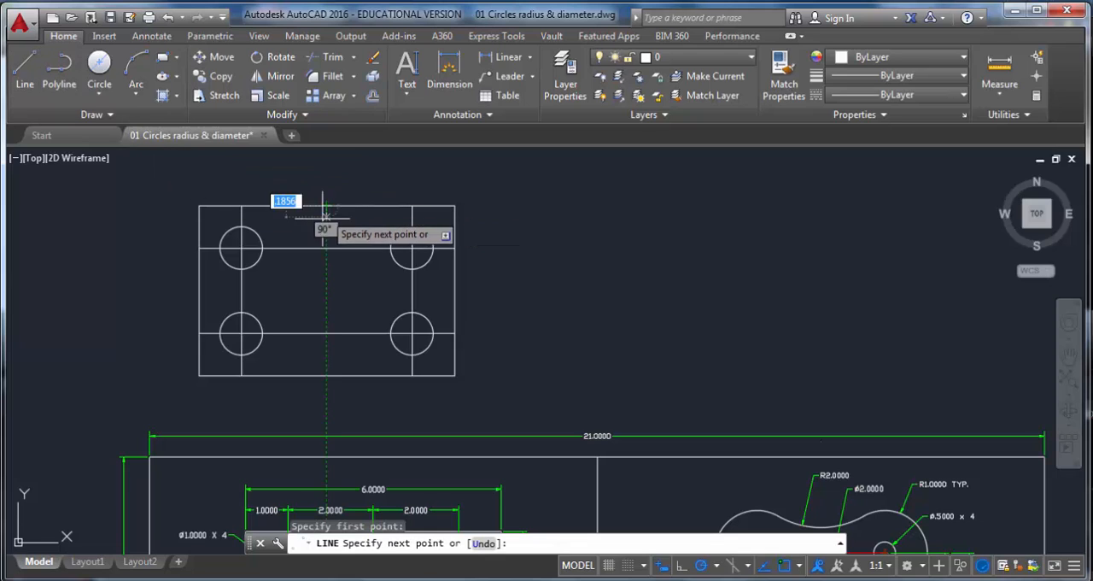
pyautogui.click(326, 375)
pyautogui.press('Escape')
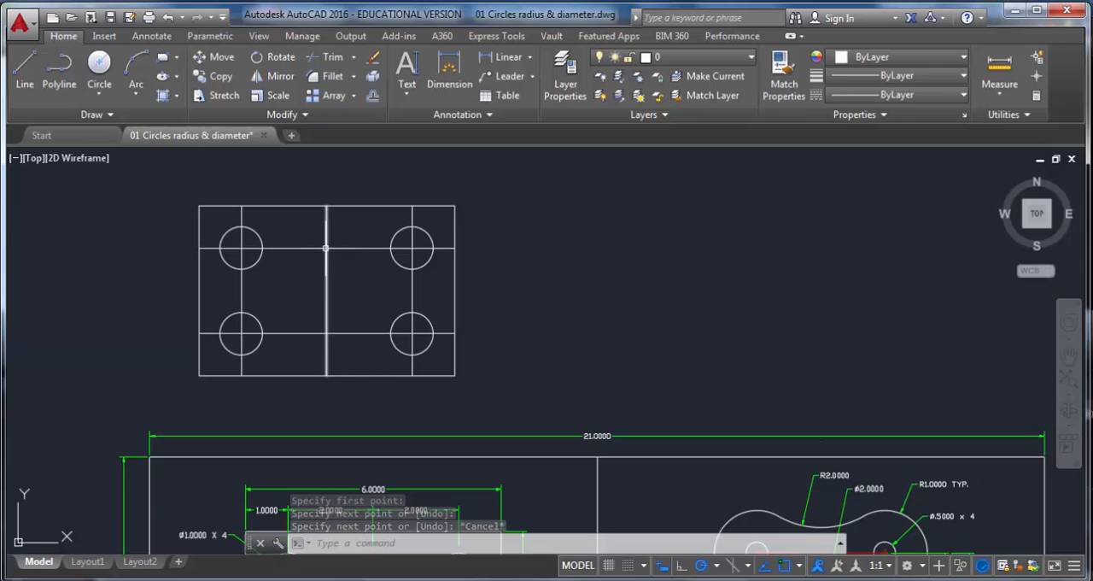
# Step: Draw a 0.5-unit diameter circle centered where the middle line crosses the upper offset line
pyautogui.moveTo(353, 374); pyautogui.dragTo(344, 54, button='middle')
pyautogui.scroll(3, 363, 374)
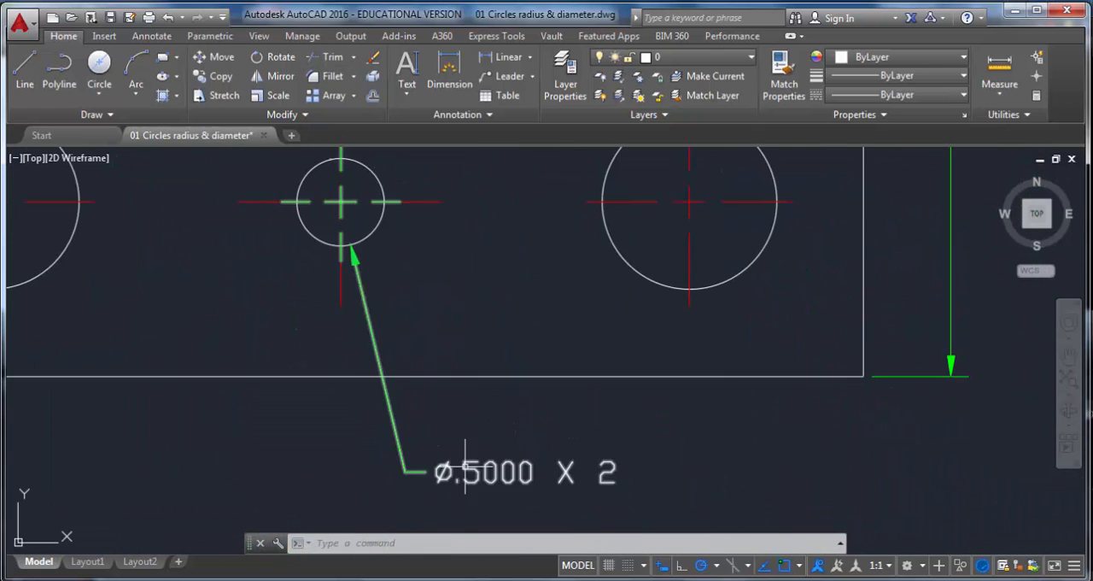
pyautogui.scroll(-4, 598, 465)
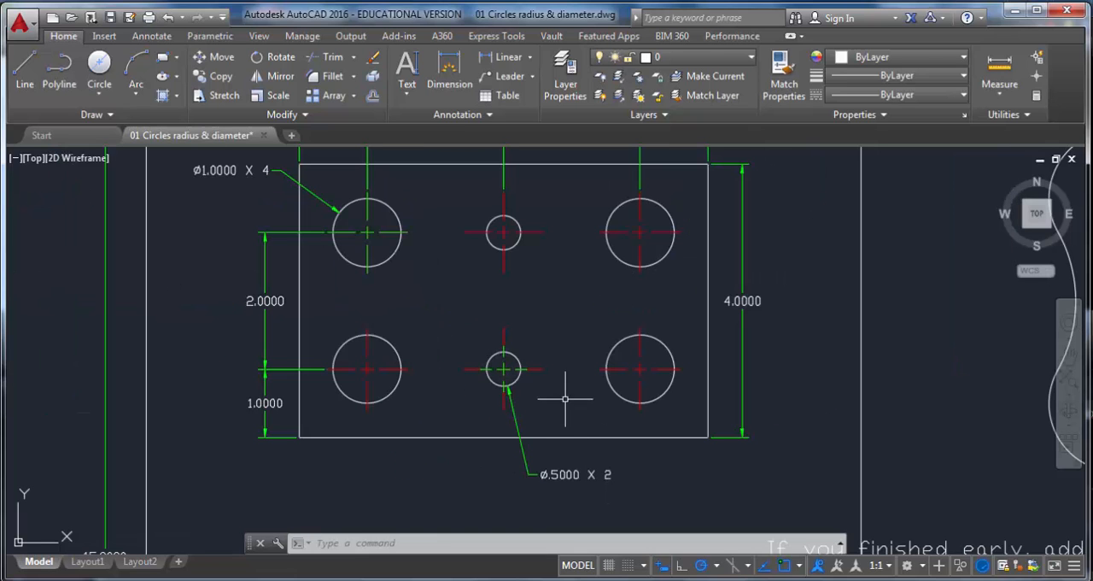
pyautogui.scroll(-2, 508, 264)
pyautogui.moveTo(508, 265); pyautogui.dragTo(364, 481, button='middle')
pyautogui.click(99, 92)
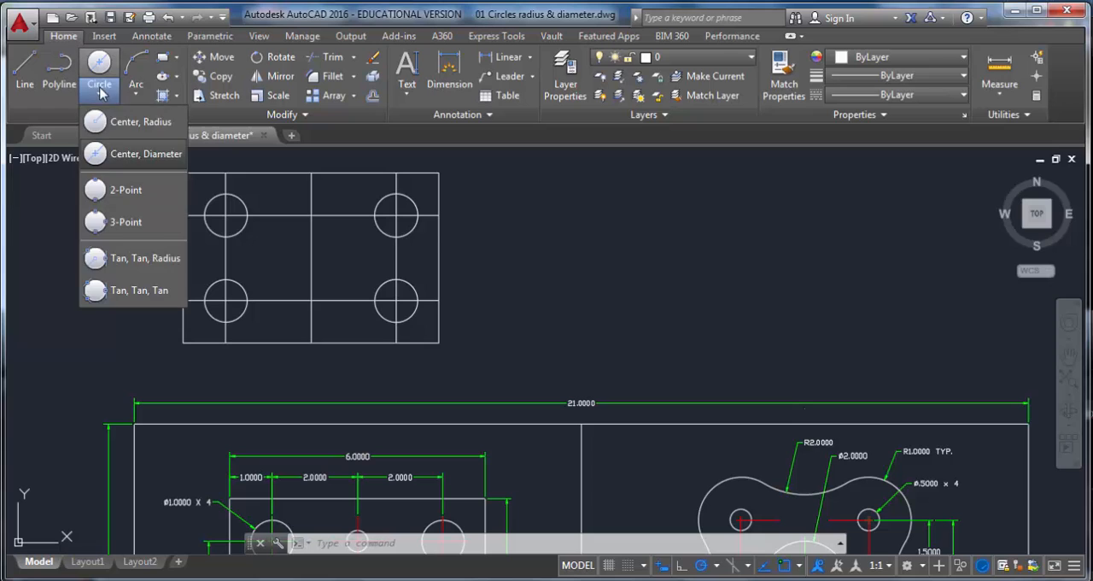
pyautogui.click(113, 151)
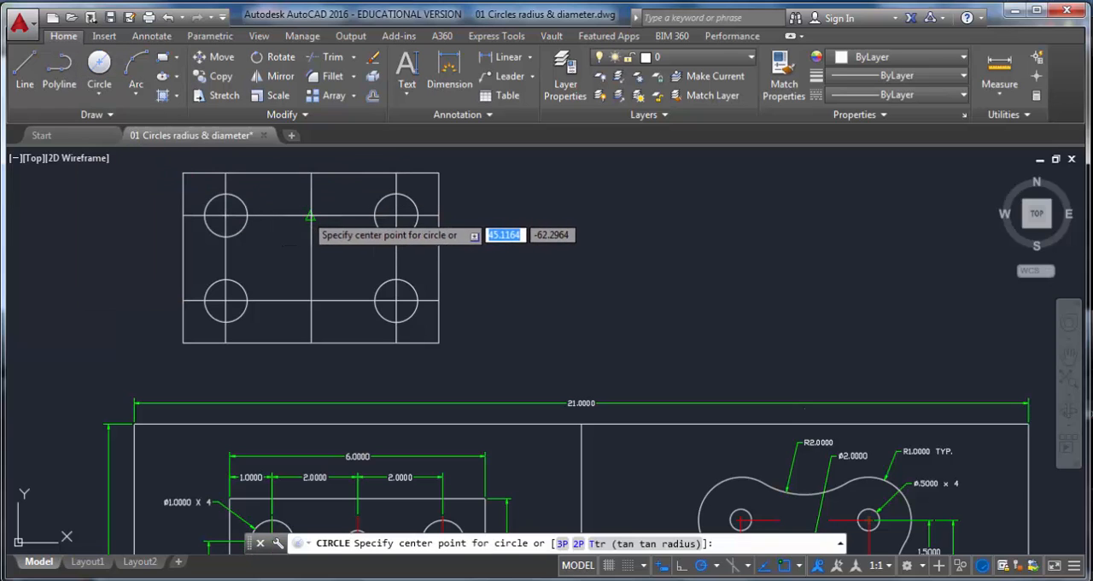
pyautogui.click(311, 216)
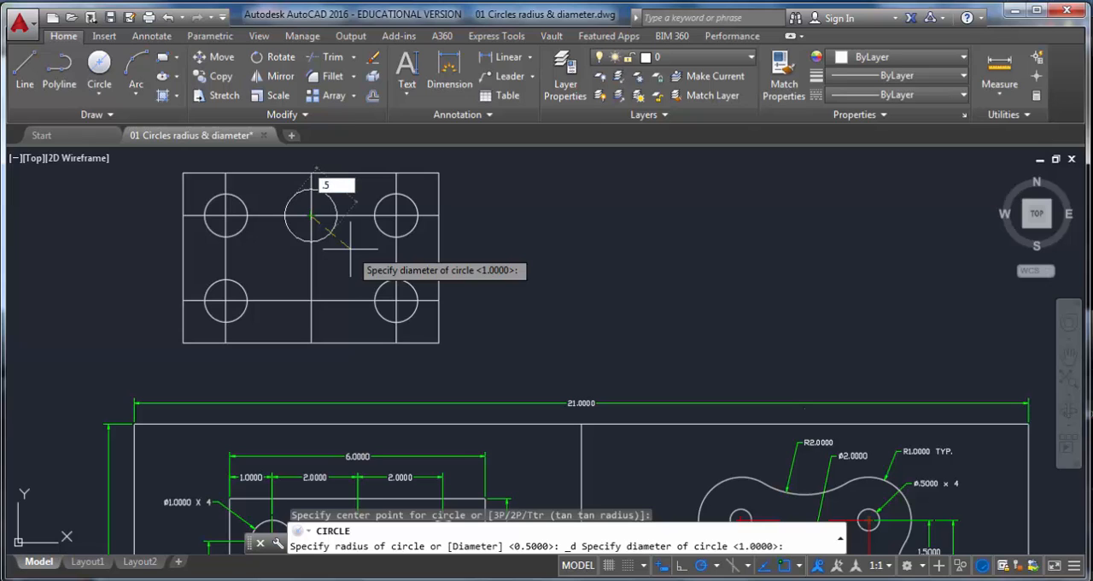
pyautogui.write('.5')
pyautogui.press('Return')
# Step: Draw another 0.5-unit diameter circle centered where the middle line crosses the lower offset line
pyautogui.click(99, 96)
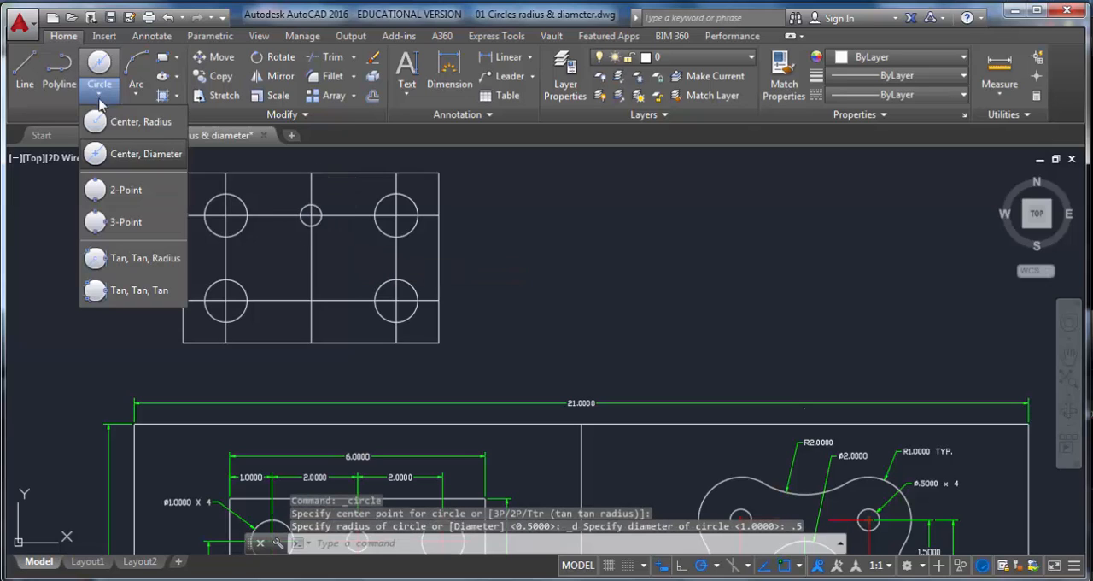
pyautogui.click(113, 148)
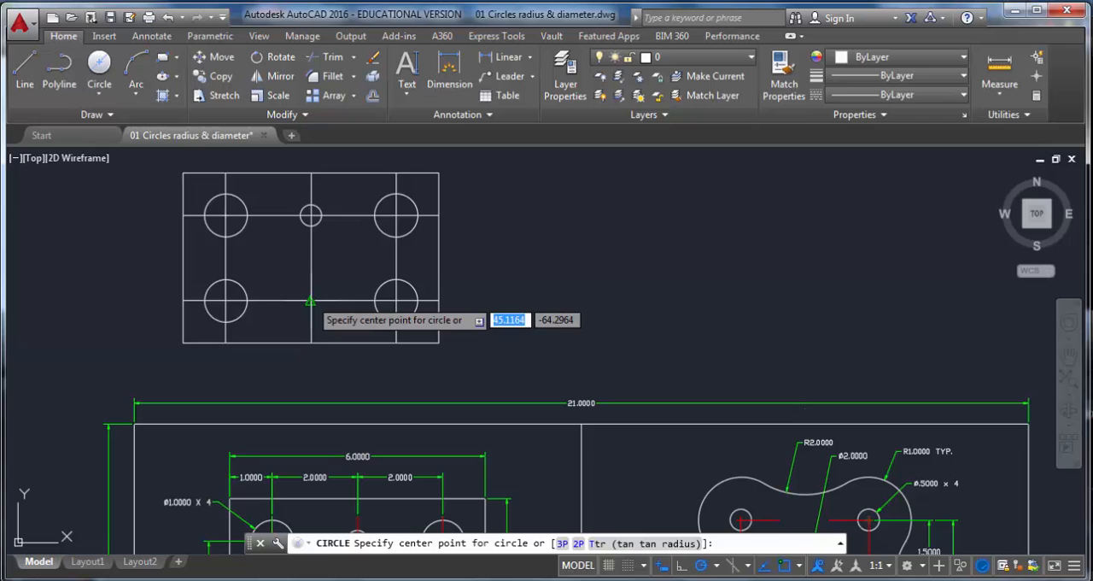
pyautogui.click(310, 301)
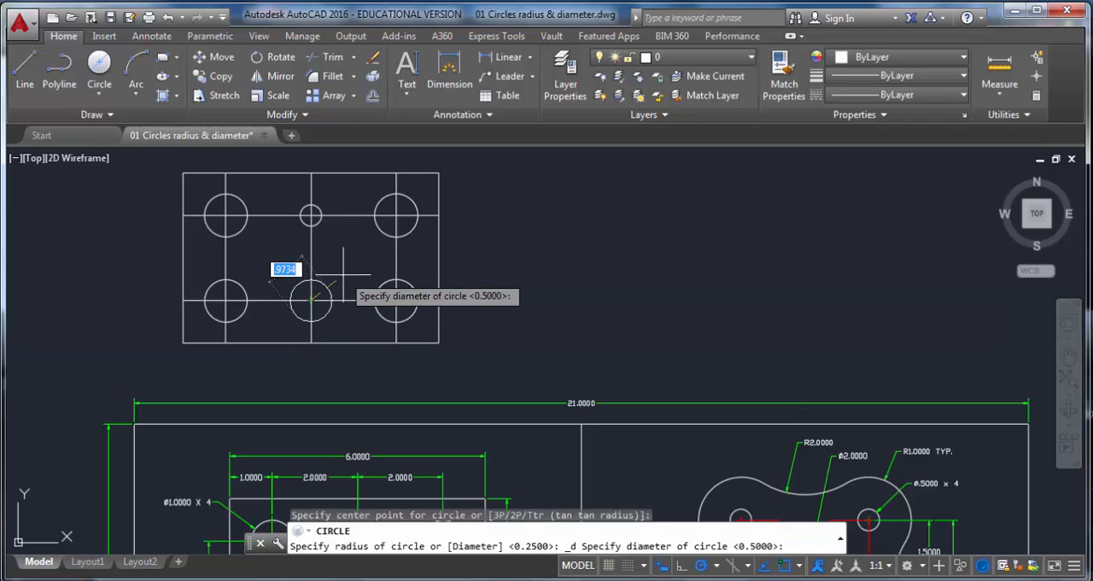
pyautogui.press('Return')
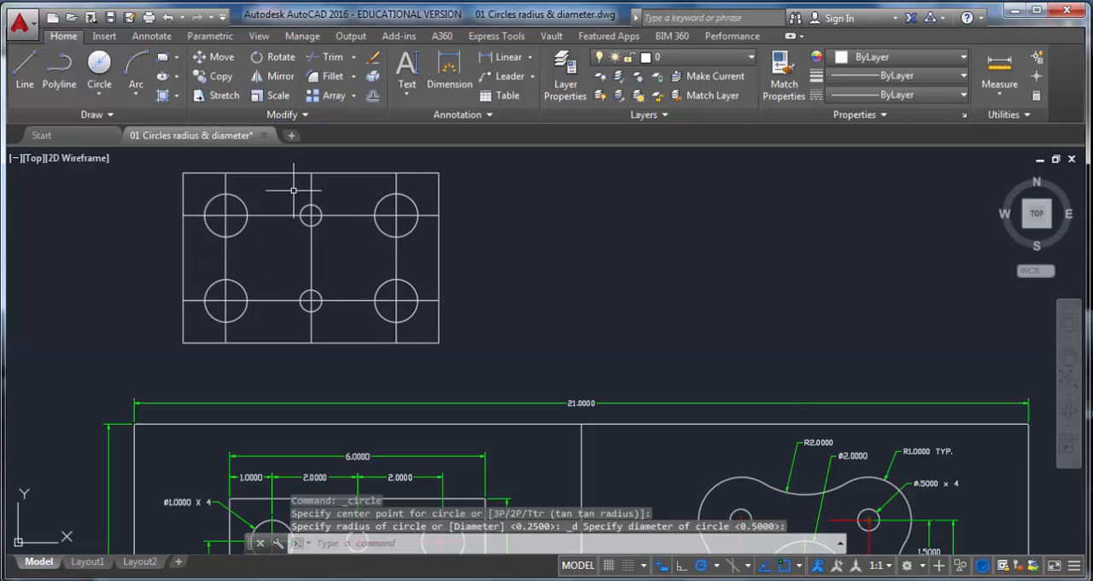
# Step: Erase all the offset construction lines and the middle line, keeping only the outer rectangle and holes
pyautogui.click(354, 300)
pyautogui.click(354, 214)
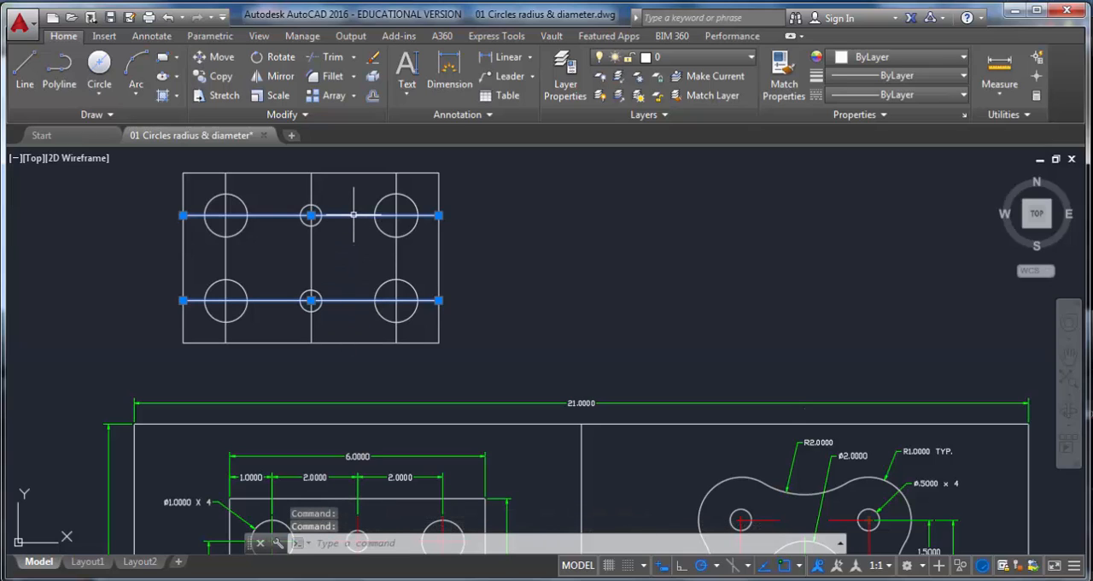
pyautogui.click(418, 262)
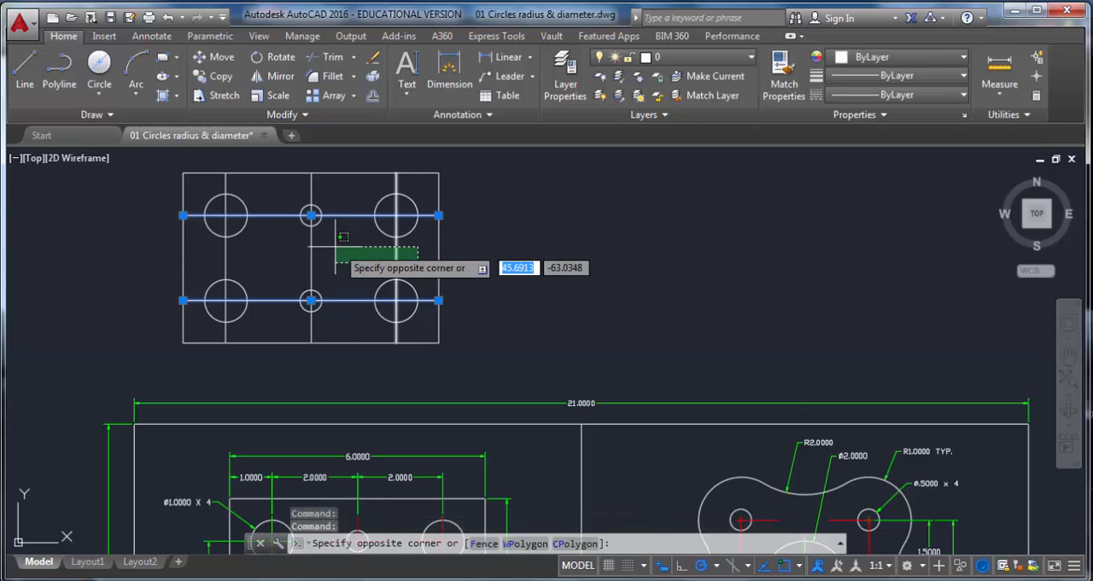
pyautogui.click(204, 255)
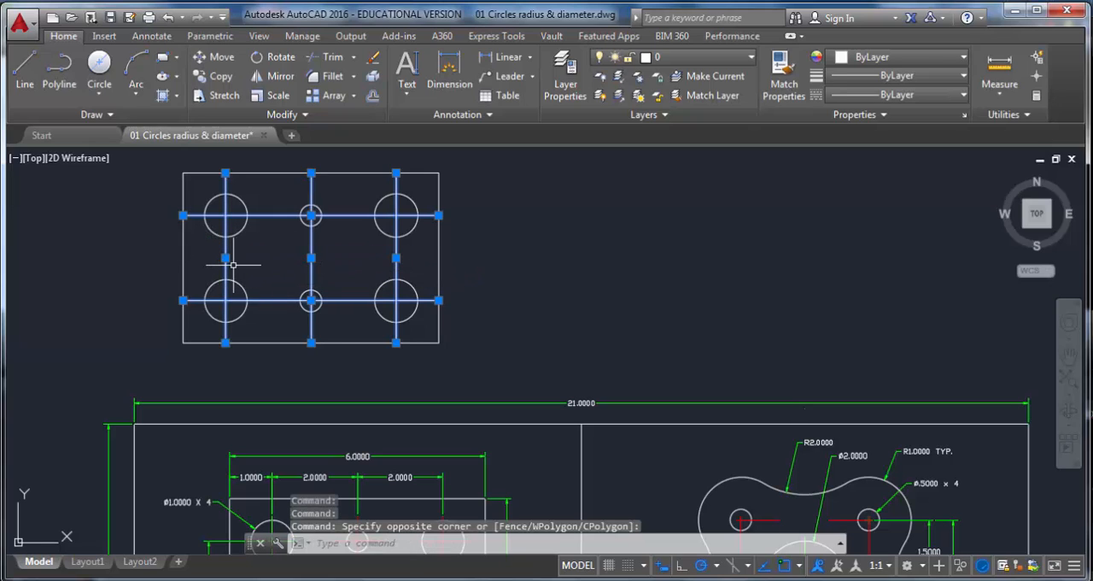
pyautogui.press('Delete')
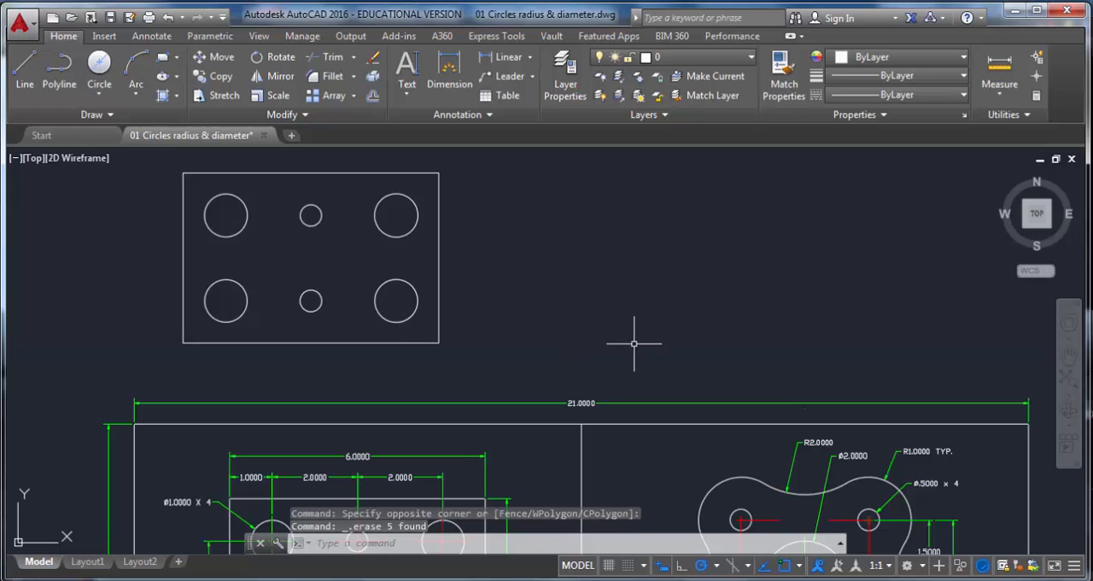
# Step: Examine the next reference part with its curved outline and hole dimensions
pyautogui.scroll(-2, 686, 356)
pyautogui.moveTo(683, 361)
pyautogui.mouseDown(button='middle')
pyautogui.moveTo(671, 342)
pyautogui.moveTo(398, 190)
pyautogui.mouseUp(button='middle')
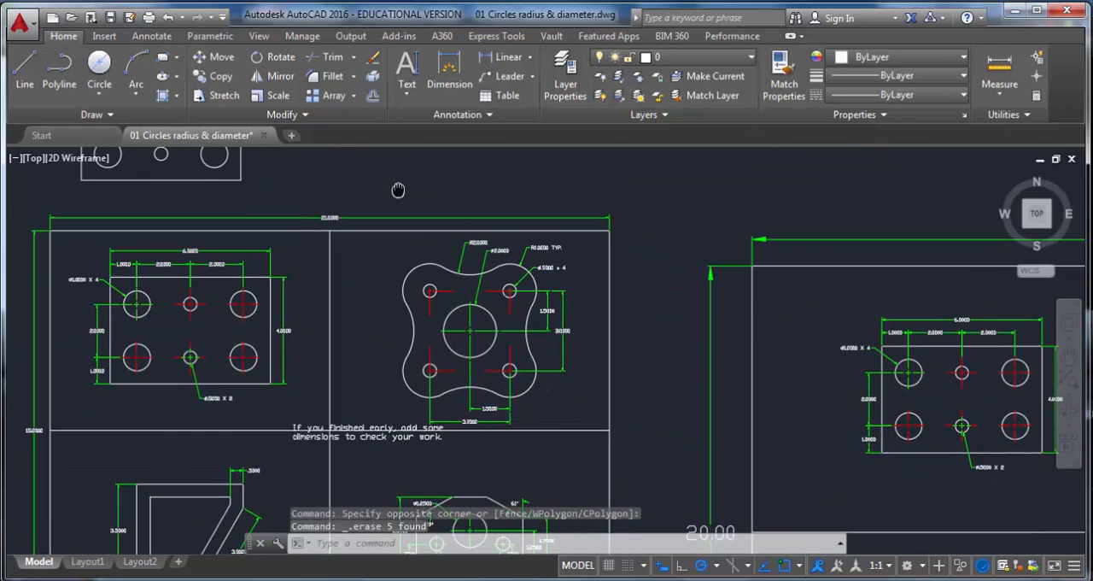
pyautogui.scroll(2, 419, 266)
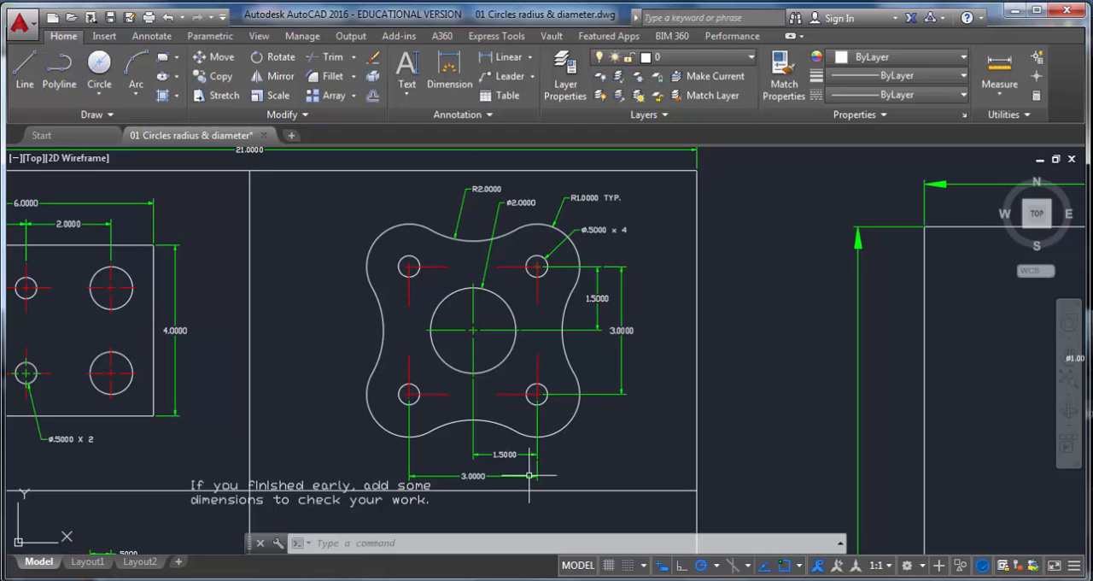
pyautogui.scroll(2, 461, 481)
pyautogui.scroll(-2, 483, 474)
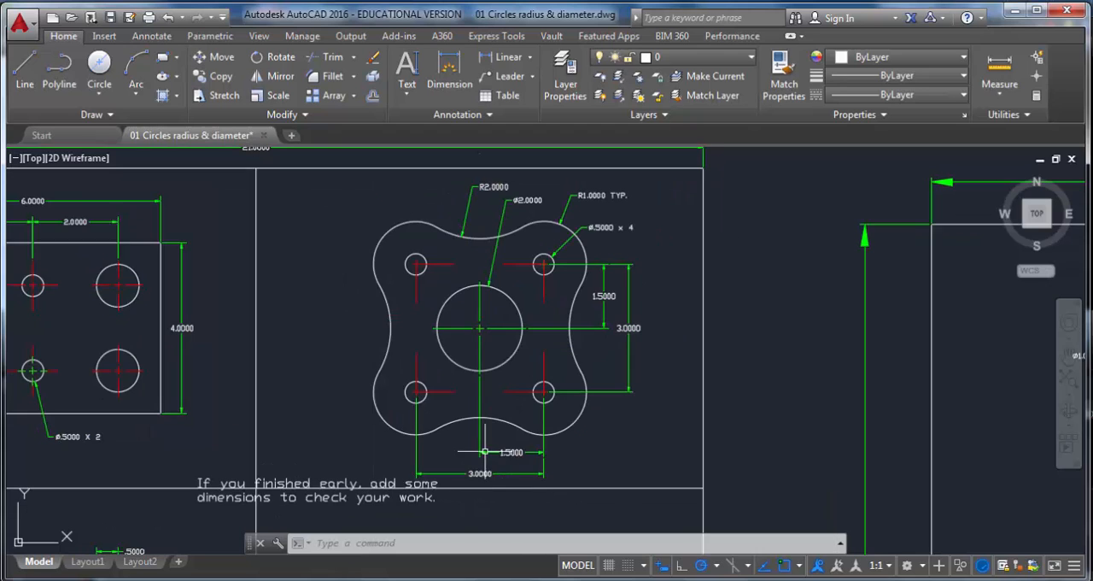
pyautogui.scroll(-4, 512, 276)
pyautogui.moveTo(514, 265); pyautogui.dragTo(460, 398, button='middle')
pyautogui.scroll(2, 463, 326)
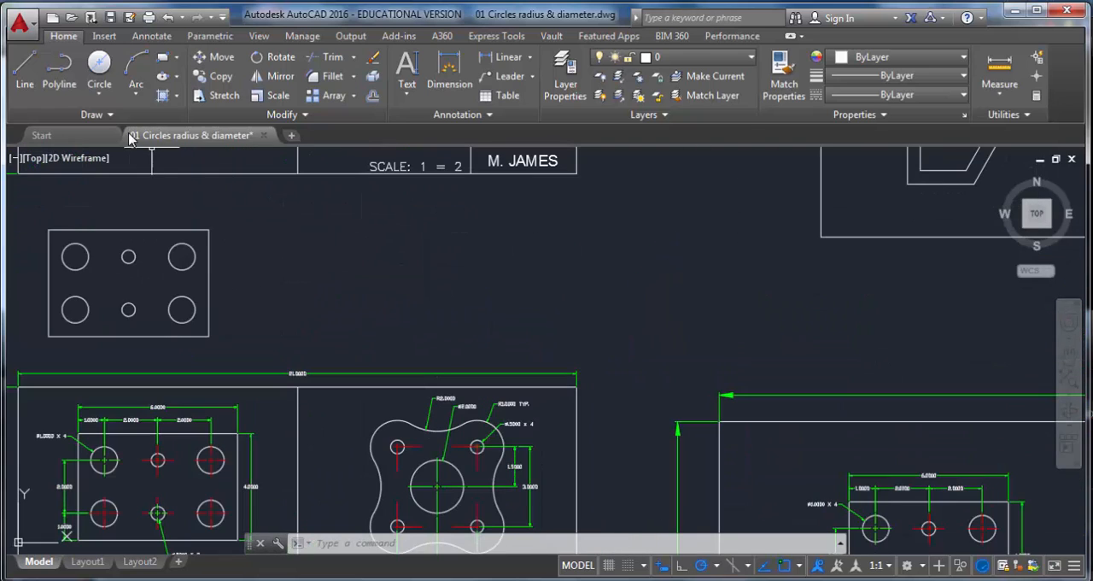
# Step: Draw a closed 3 x 3 square with the Line tool beside the reference parts
pyautogui.click(25, 72)
pyautogui.click(317, 217)
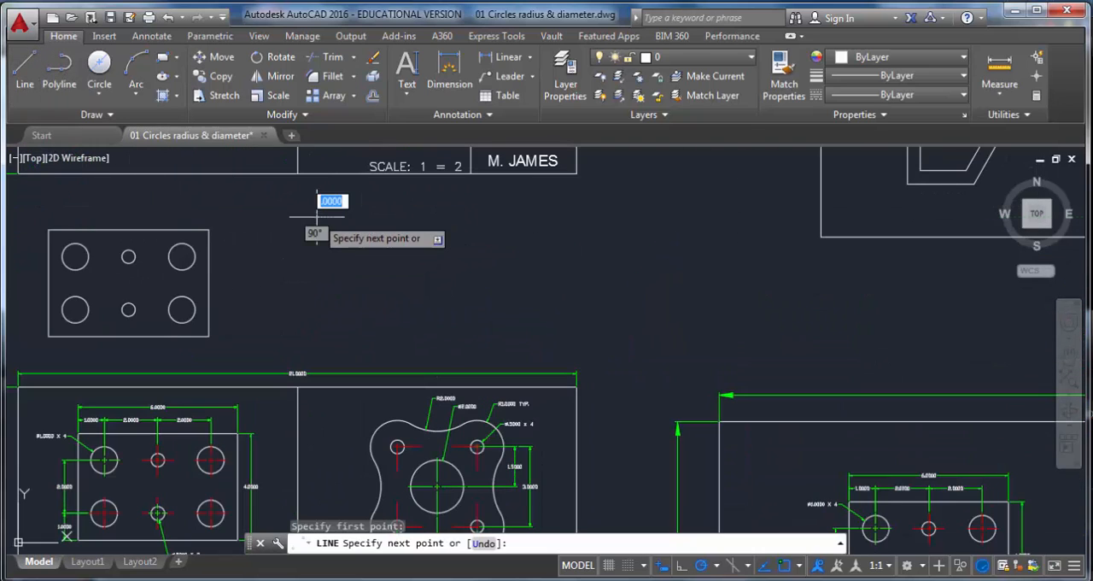
pyautogui.write('3')
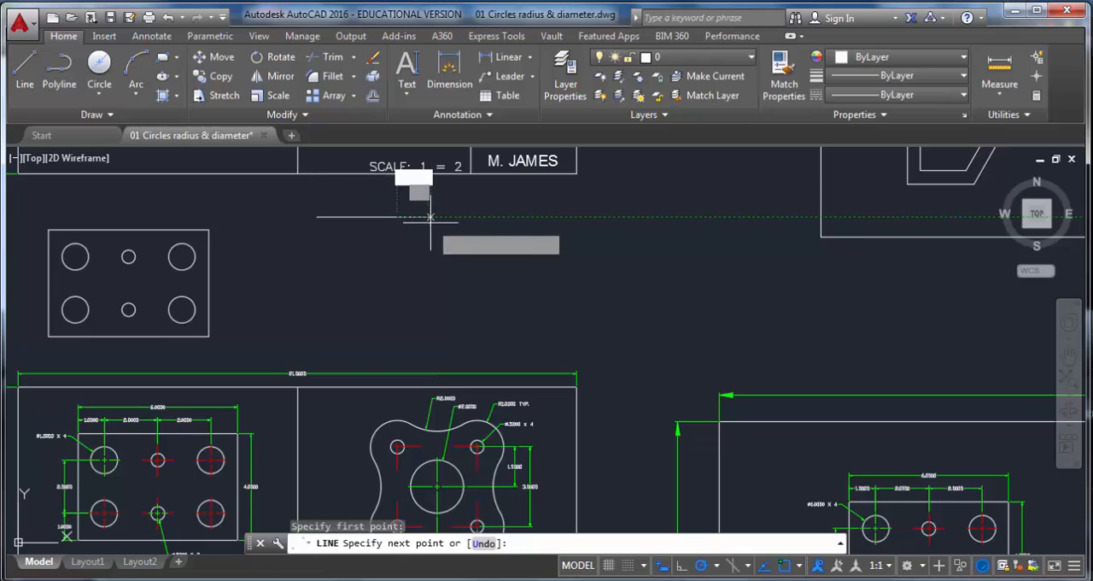
pyautogui.press('Return')
pyautogui.write('3')
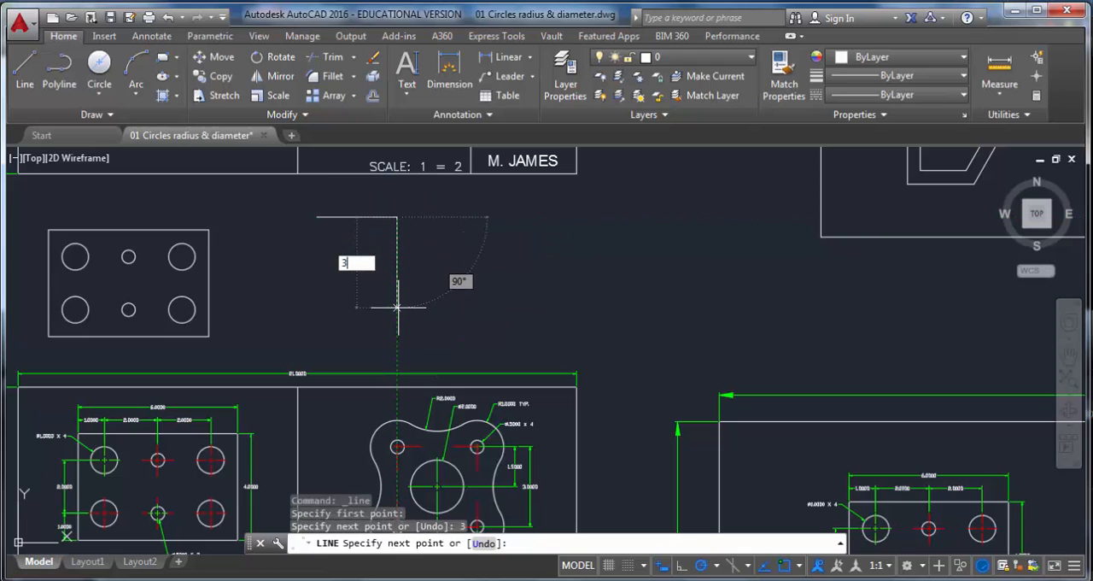
pyautogui.press('Return')
pyautogui.write('3')
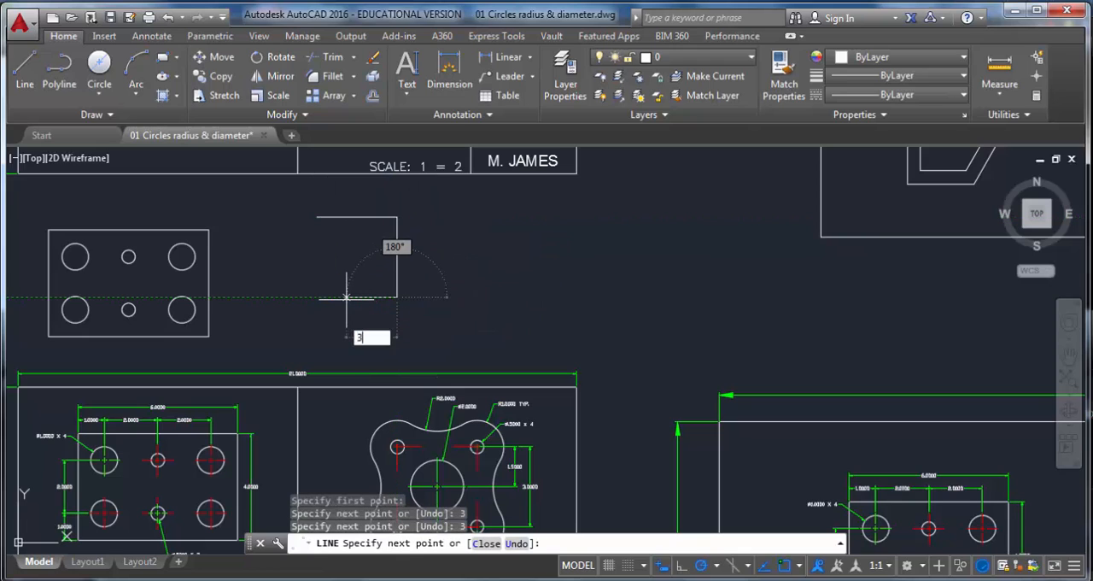
pyautogui.press('Return')
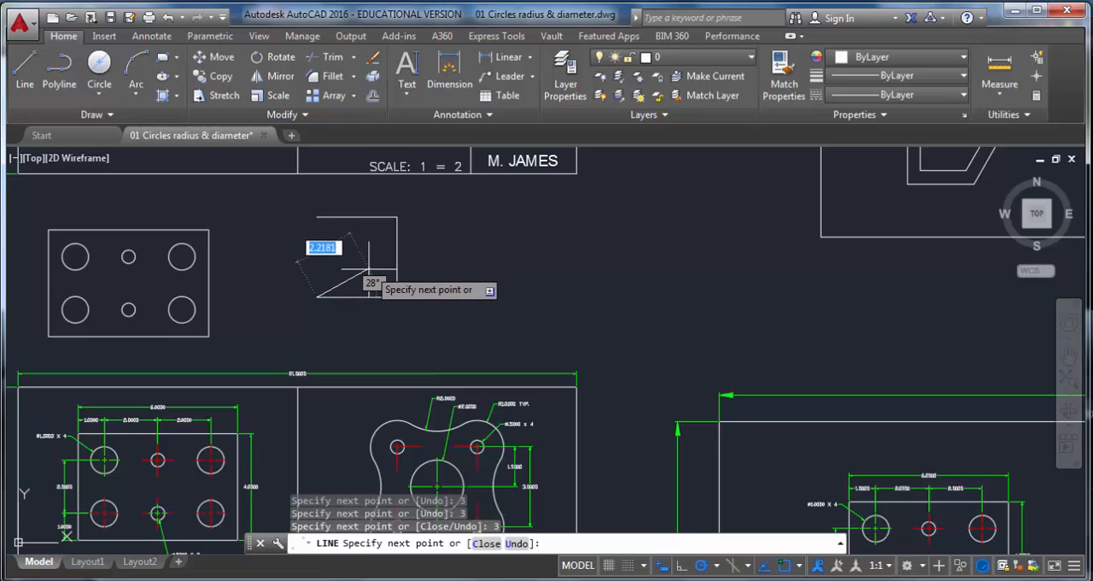
pyautogui.click(483, 544)
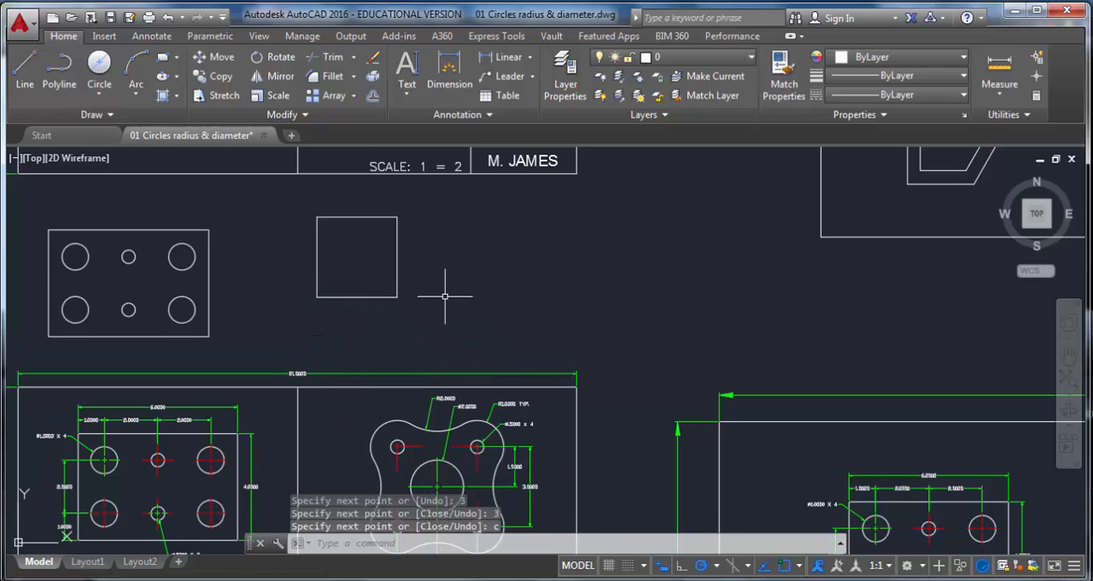
# Step: Draw a 0.5-diameter circle centered on the square's upper-left corner
pyautogui.scroll(5, 478, 440)
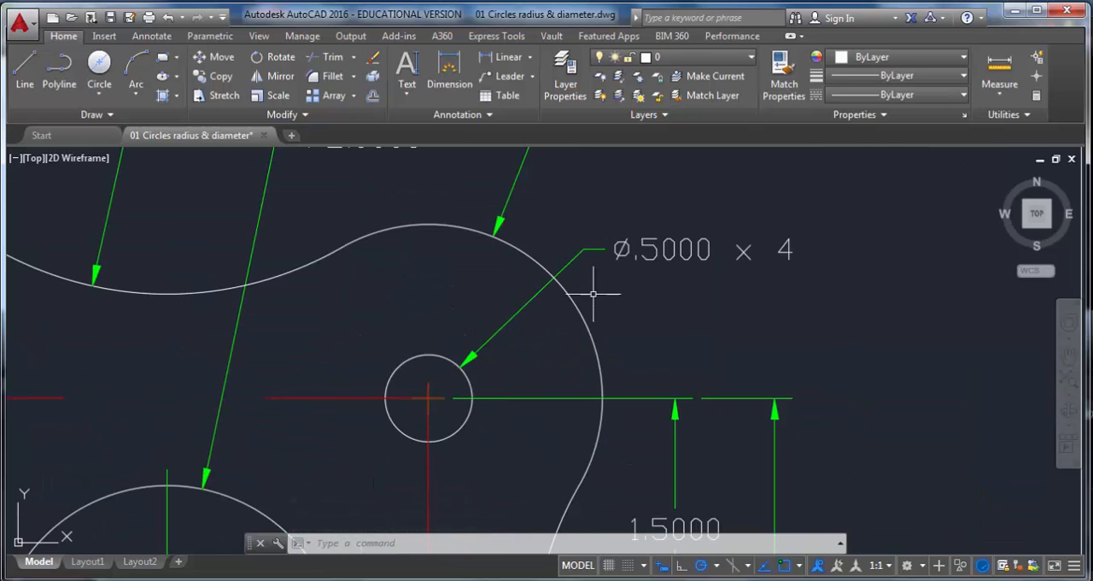
pyautogui.scroll(-5, 657, 284)
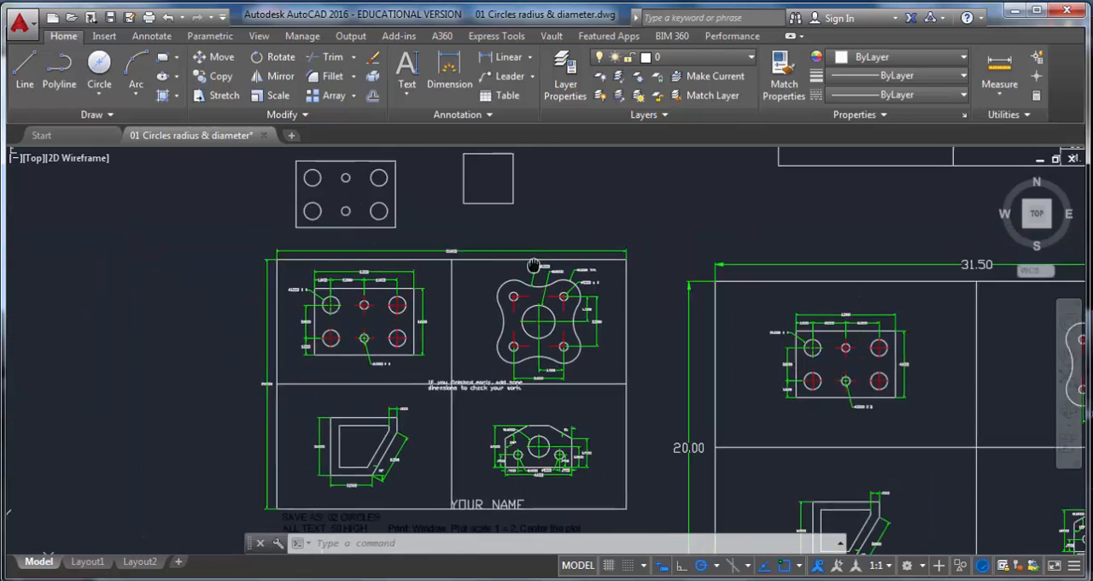
pyautogui.click(94, 96)
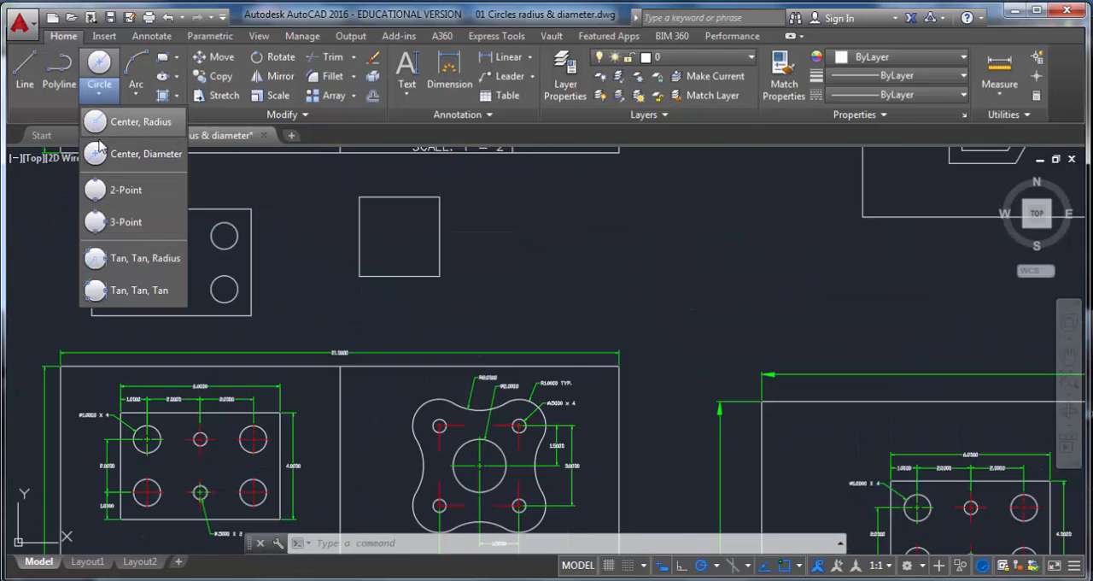
pyautogui.click(147, 157)
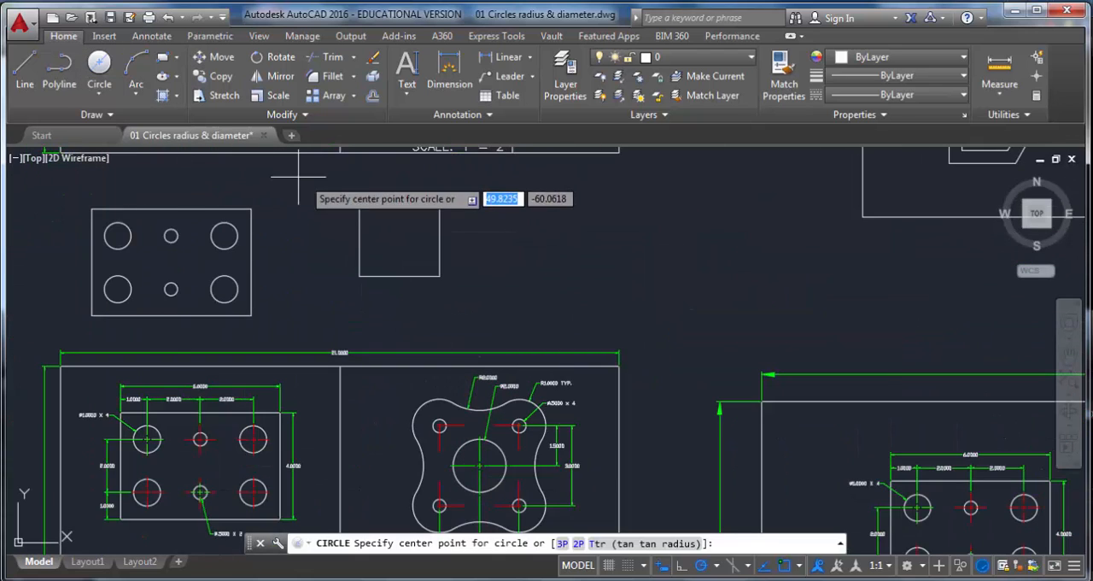
pyautogui.click(359, 196)
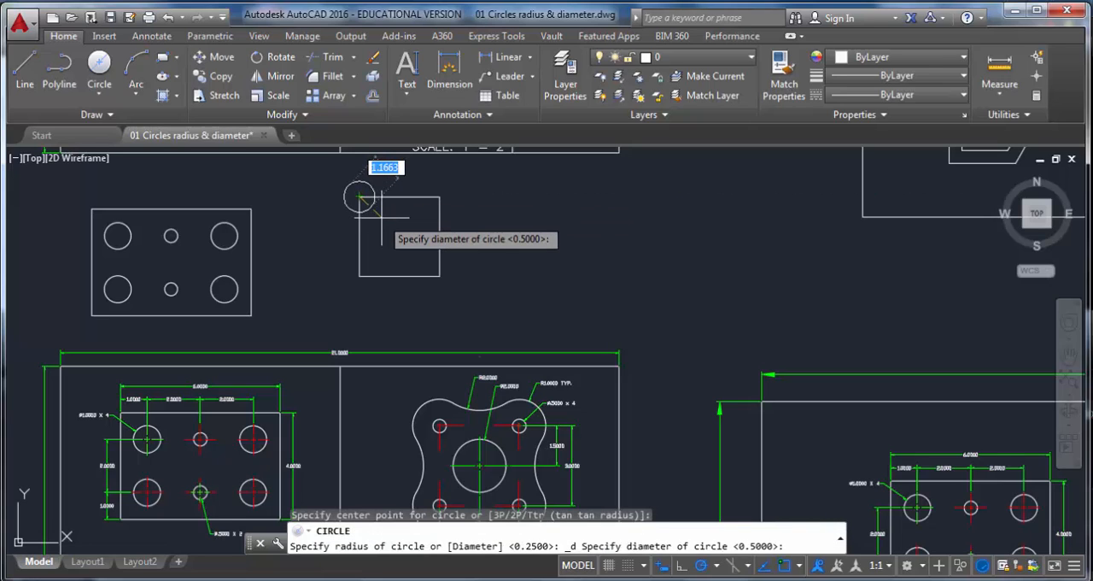
pyautogui.press('Return')
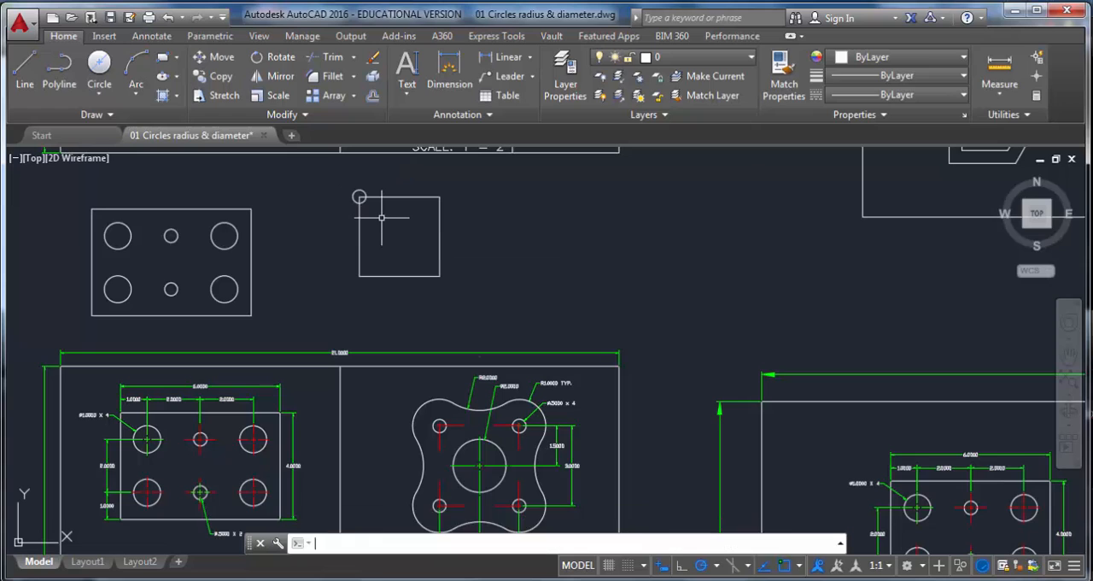
# Step: Draw a 0.5-diameter circle centered on the square's upper-right corner
pyautogui.click(100, 100)
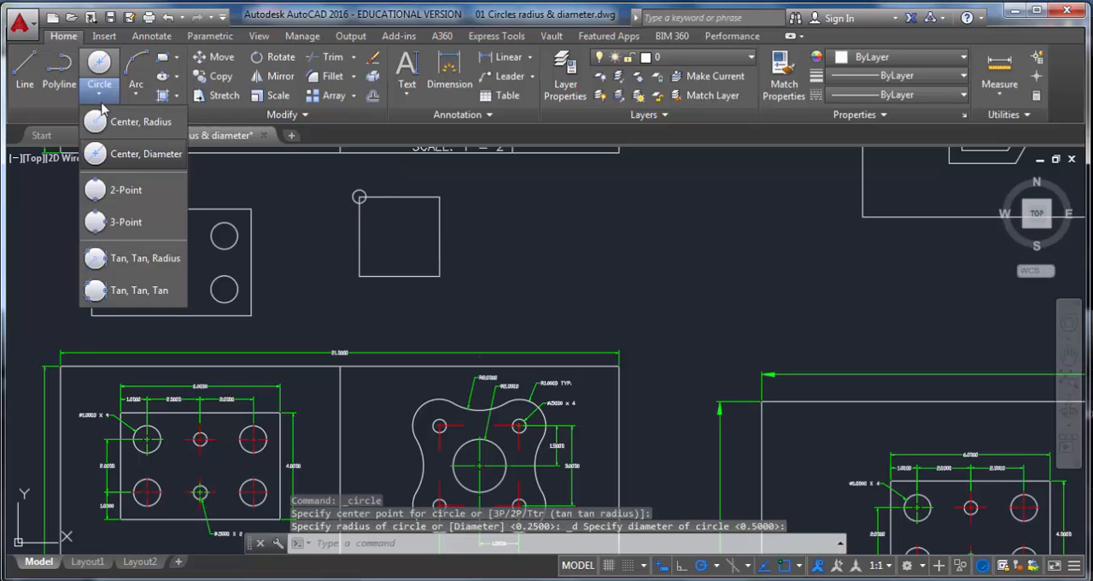
pyautogui.click(128, 153)
pyautogui.click(435, 196)
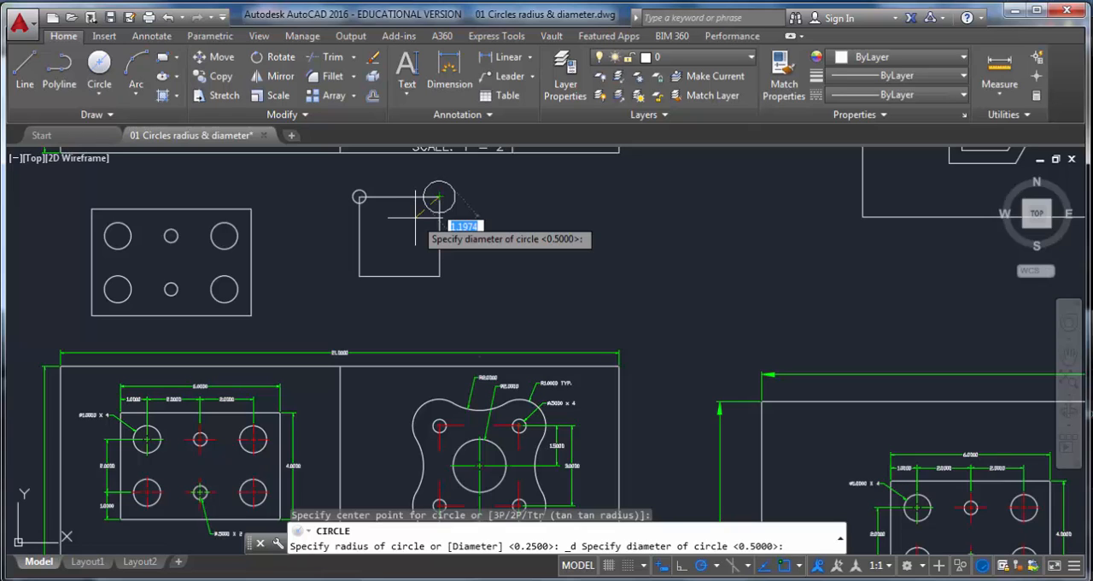
pyautogui.press('Return')
# Step: Draw 0.5-diameter circles centered on the square's lower-left and lower-right corners
pyautogui.click(99, 100)
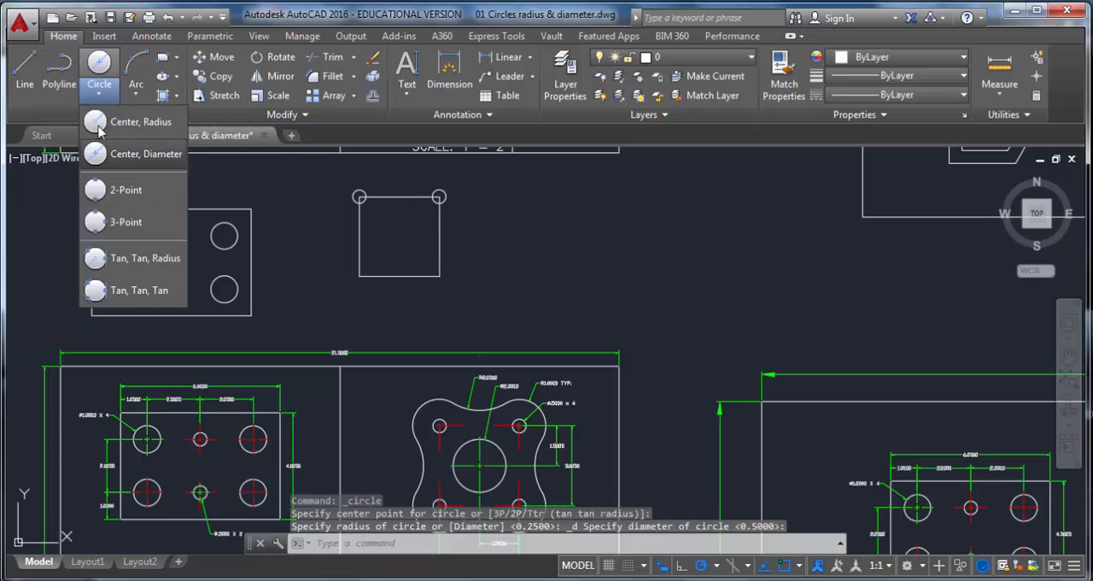
pyautogui.click(128, 154)
pyautogui.click(359, 276)
pyautogui.press('Return')
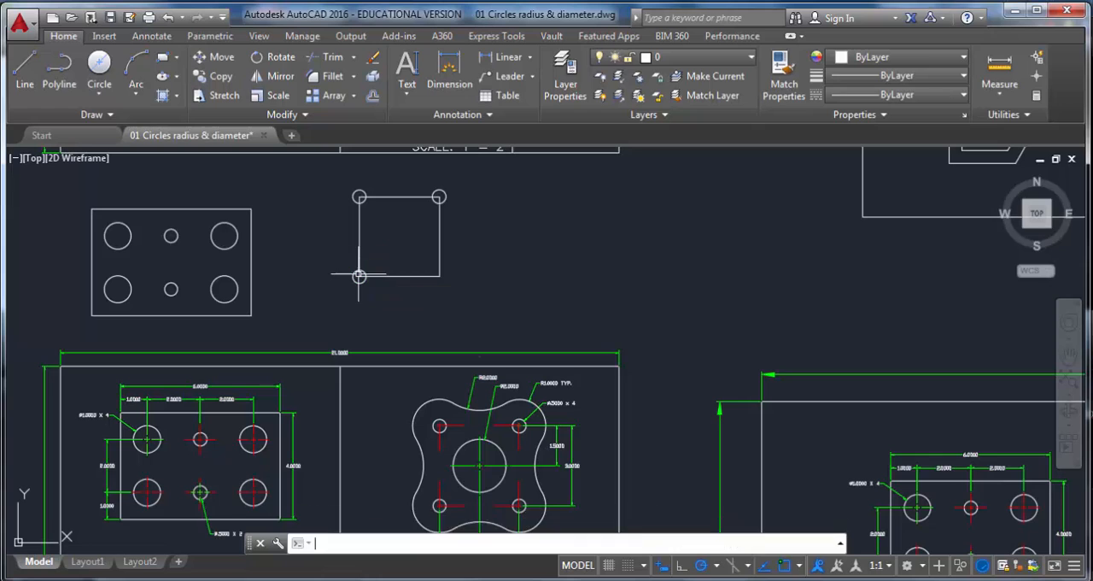
pyautogui.click(99, 100)
pyautogui.click(128, 154)
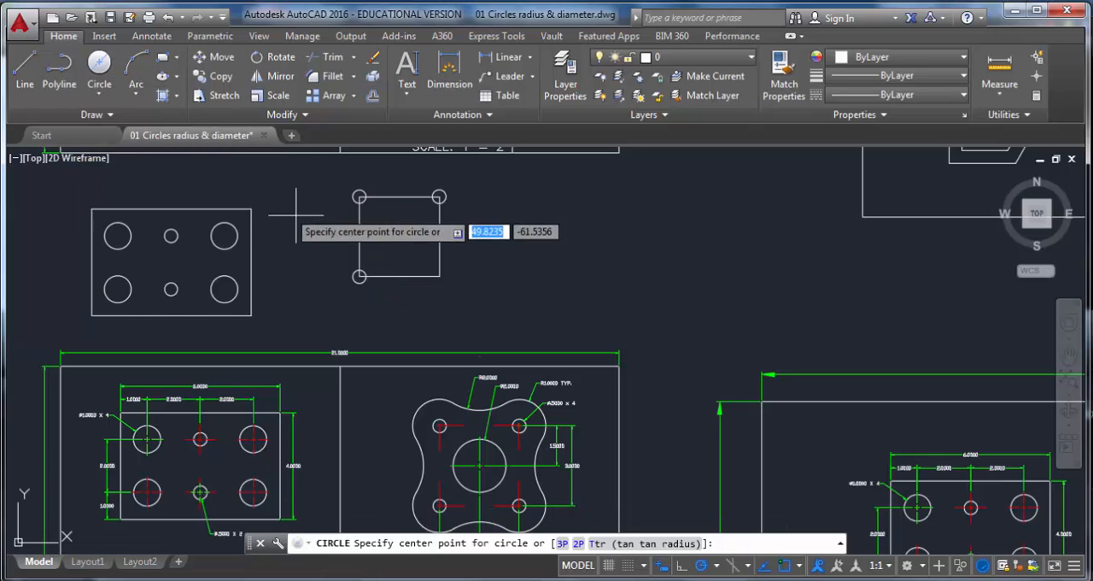
pyautogui.click(438, 276)
pyautogui.press('Return')
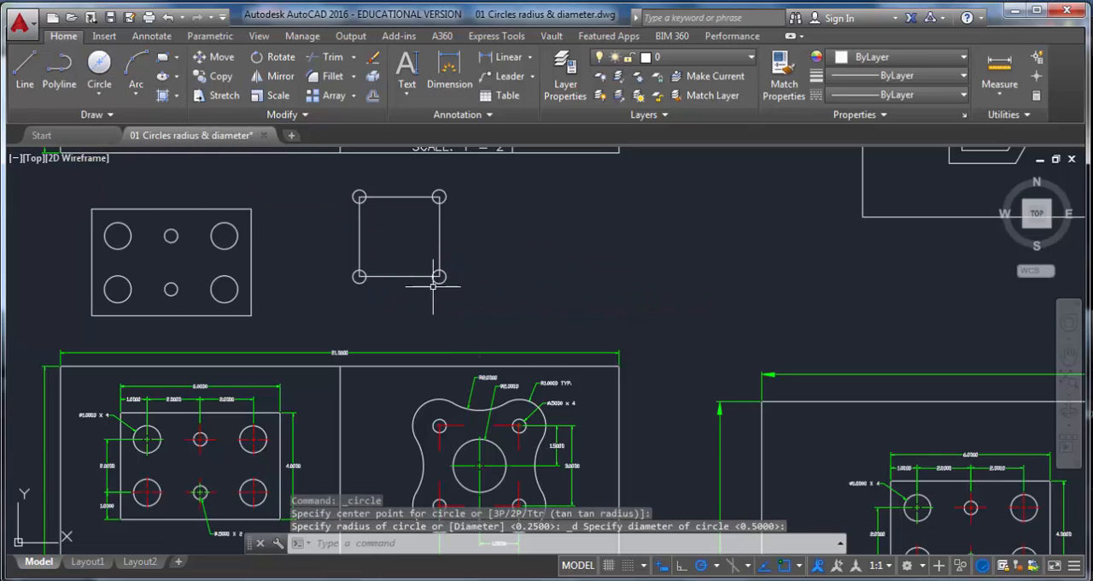
# Step: Examine the reference part's corner radius and hole dimension callouts
pyautogui.scroll(5, 512, 410)
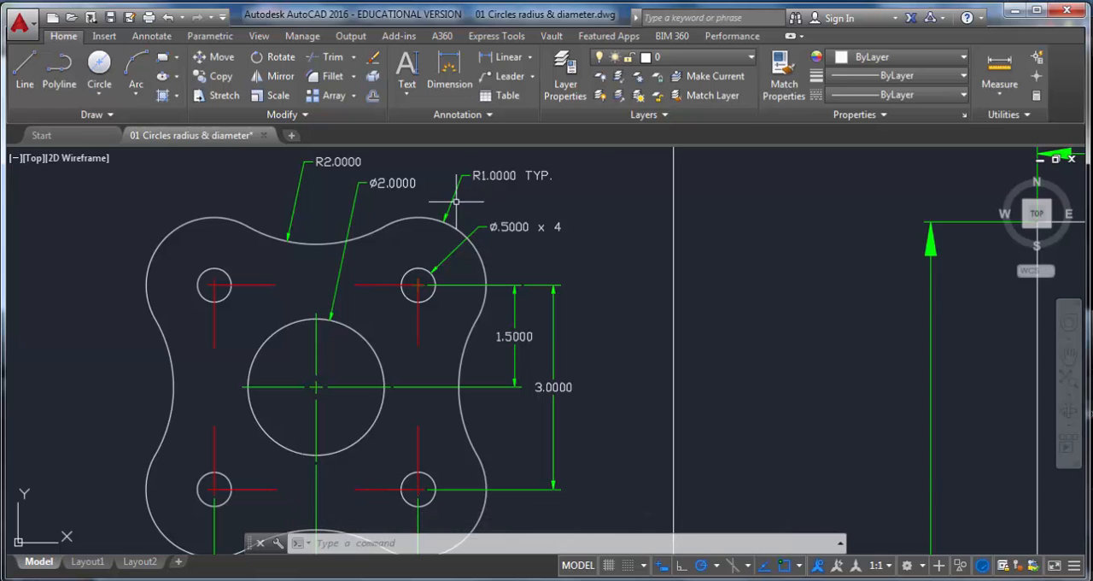
pyautogui.scroll(4, 456, 201)
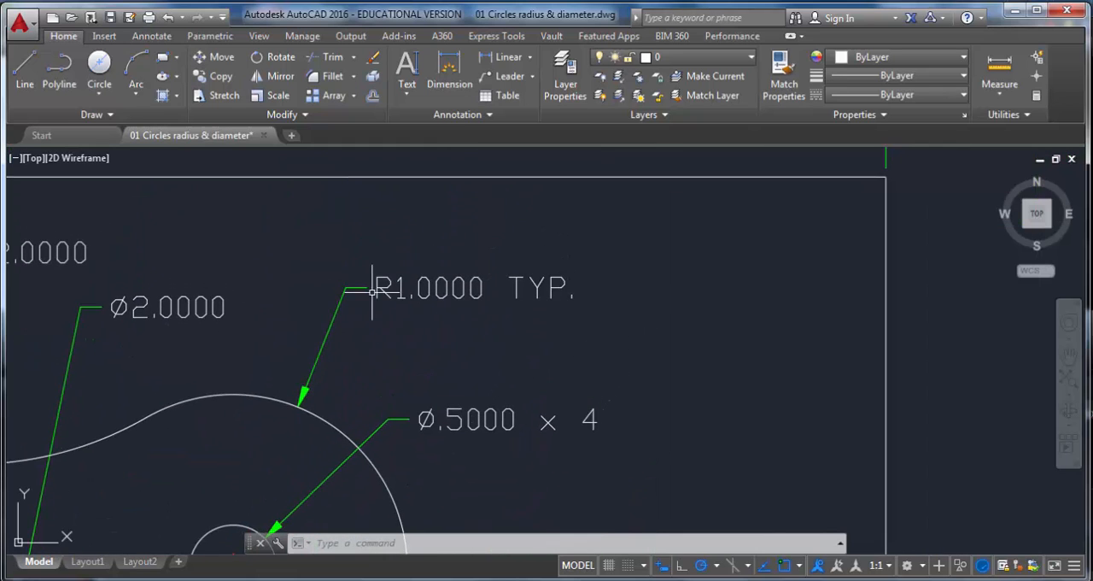
pyautogui.scroll(2, 377, 312)
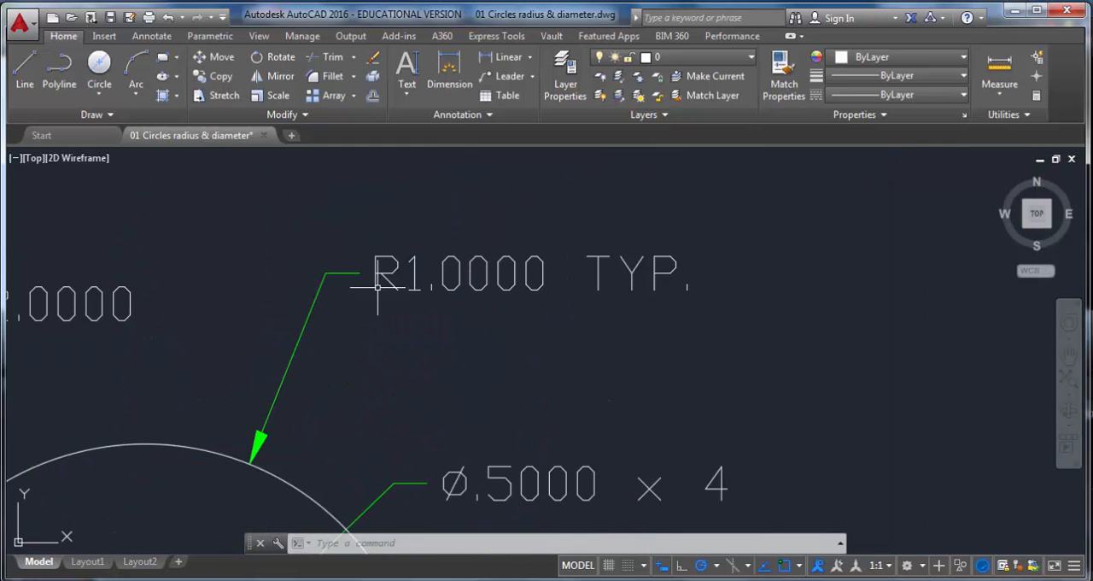
pyautogui.click(99, 90)
pyautogui.scroll(-4, 674, 297)
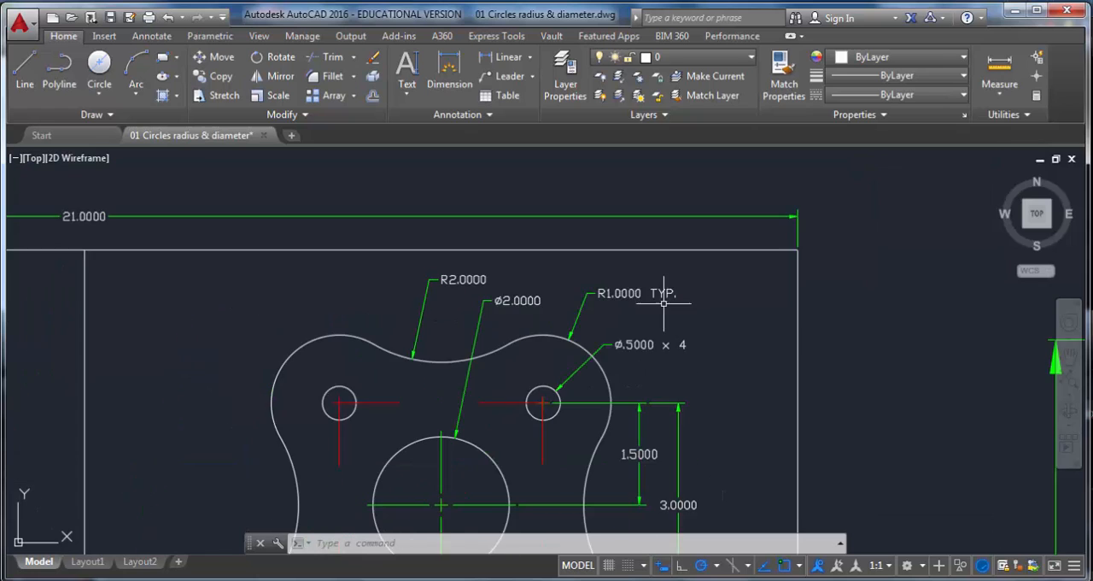
pyautogui.moveTo(678, 367)
pyautogui.mouseDown(button='middle')
pyautogui.moveTo(678, 299)
pyautogui.moveTo(559, 192)
pyautogui.mouseUp(button='middle')
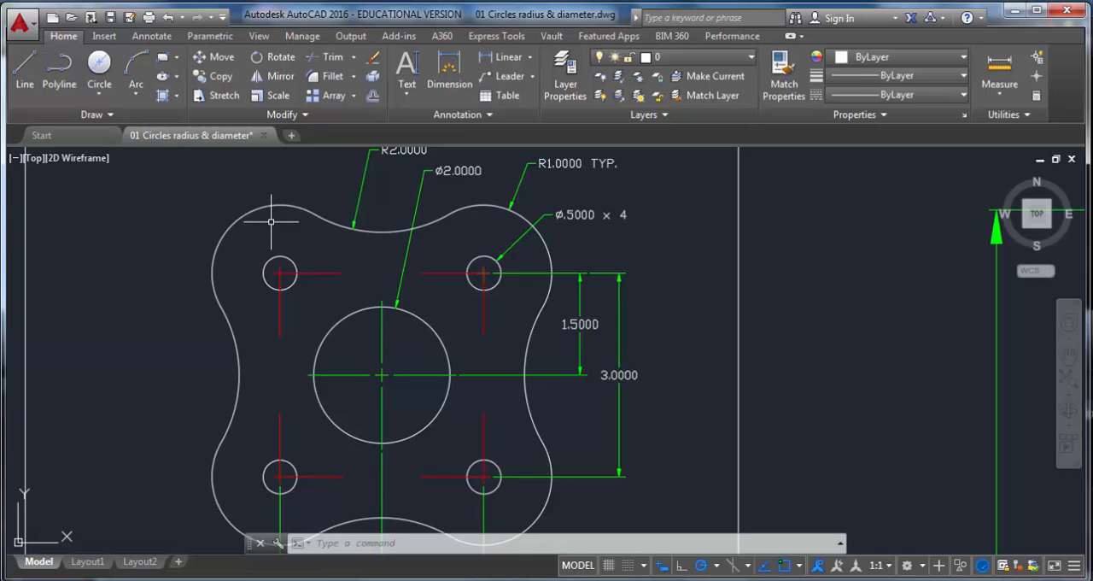
pyautogui.moveTo(337, 203)
pyautogui.mouseDown(button='middle')
pyautogui.moveTo(293, 493)
pyautogui.moveTo(307, 520)
pyautogui.mouseUp(button='middle')
pyautogui.scroll(-2, 223, 310)
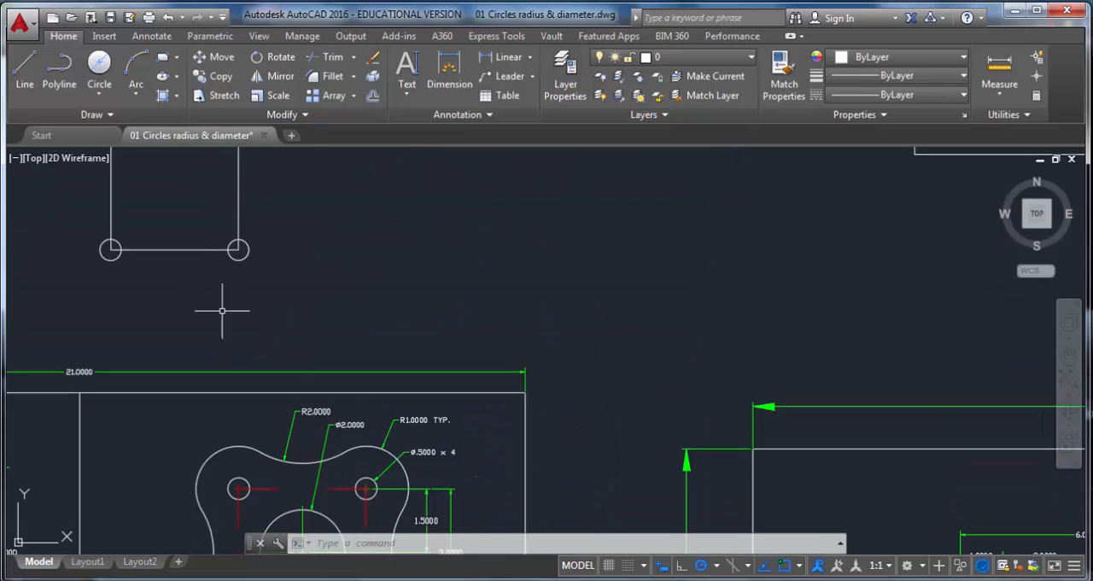
pyautogui.moveTo(215, 297); pyautogui.dragTo(323, 438, button='middle')
# Step: Draw a circle of radius 1 centered on the square's upper-right corner
pyautogui.click(99, 92)
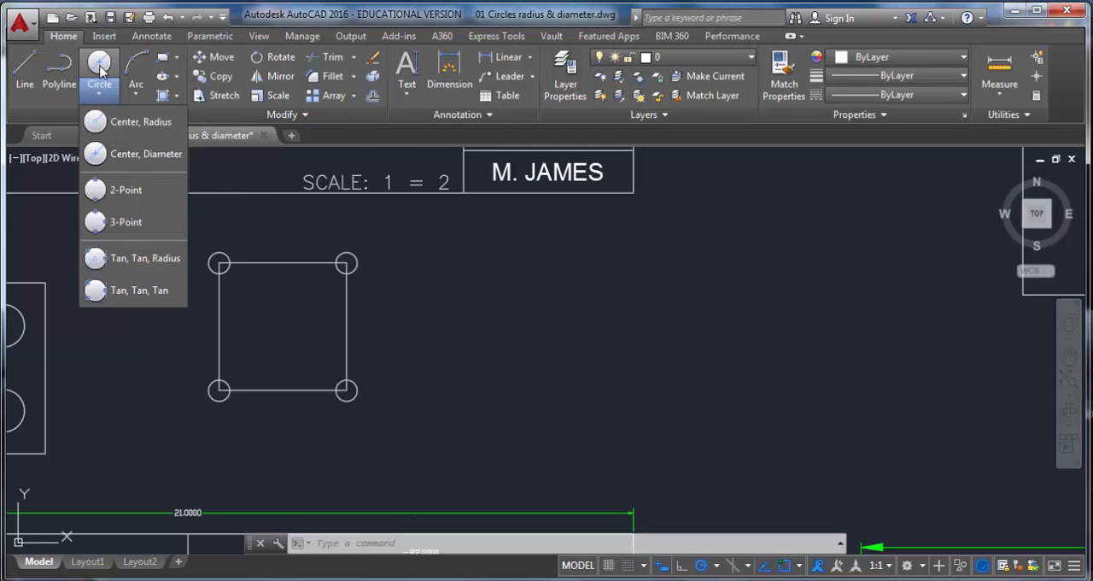
pyautogui.click(136, 122)
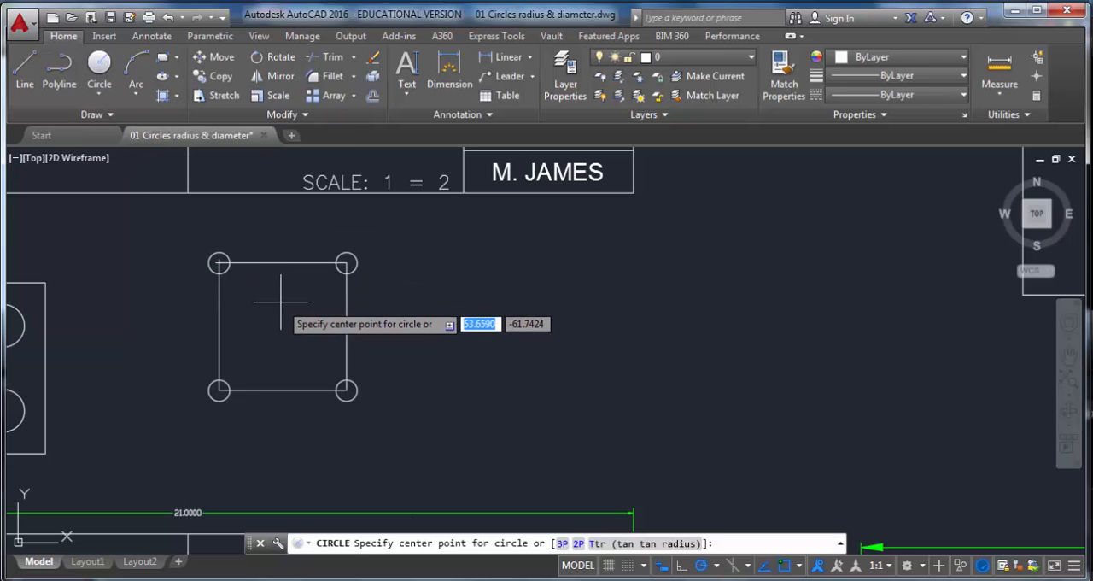
pyautogui.moveTo(284, 298); pyautogui.dragTo(344, 301, button='middle')
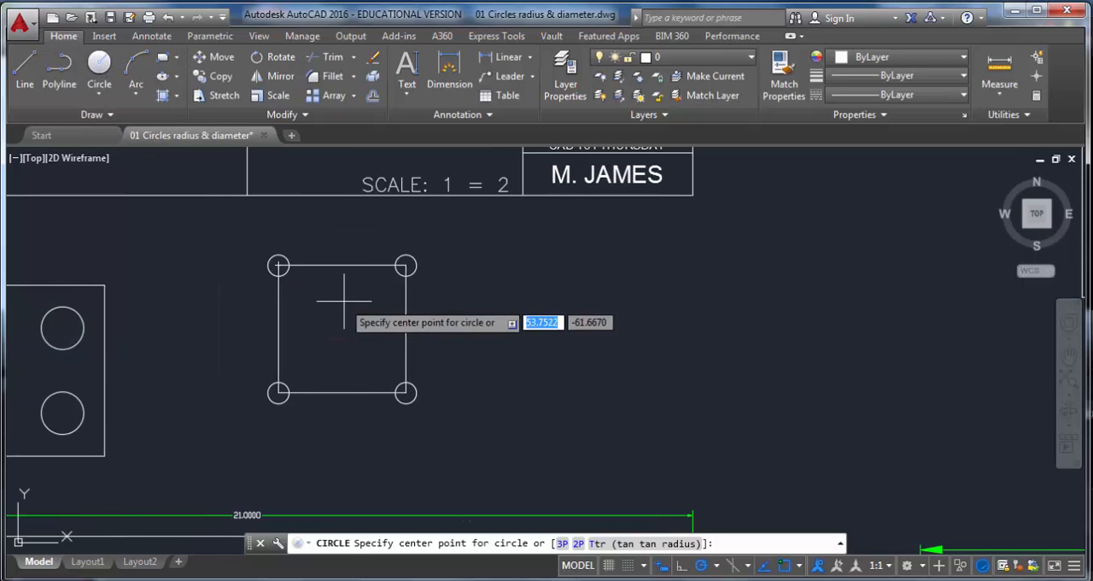
pyautogui.click(406, 266)
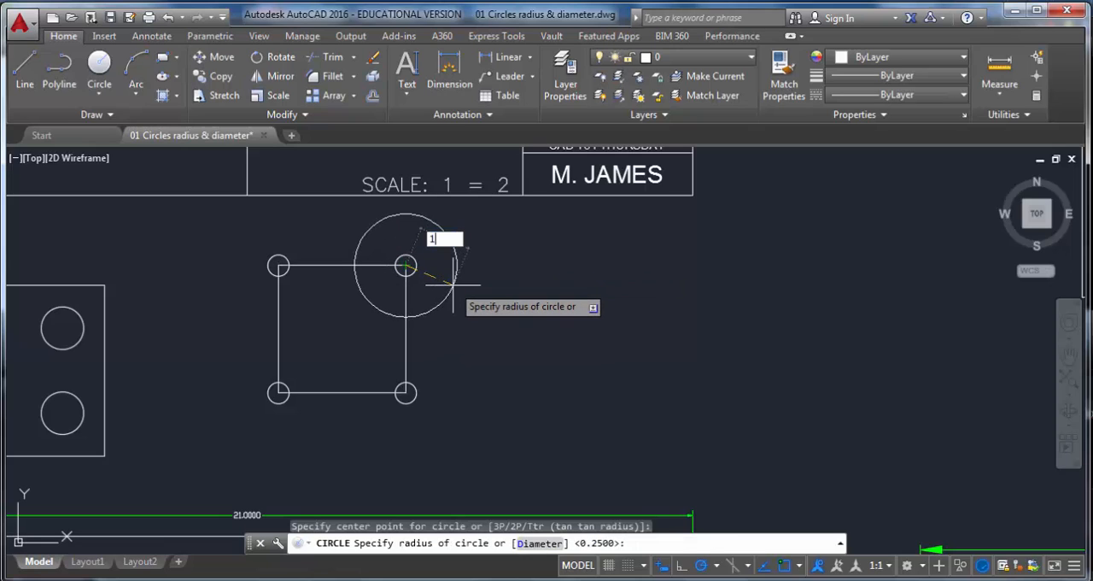
pyautogui.press('Return')
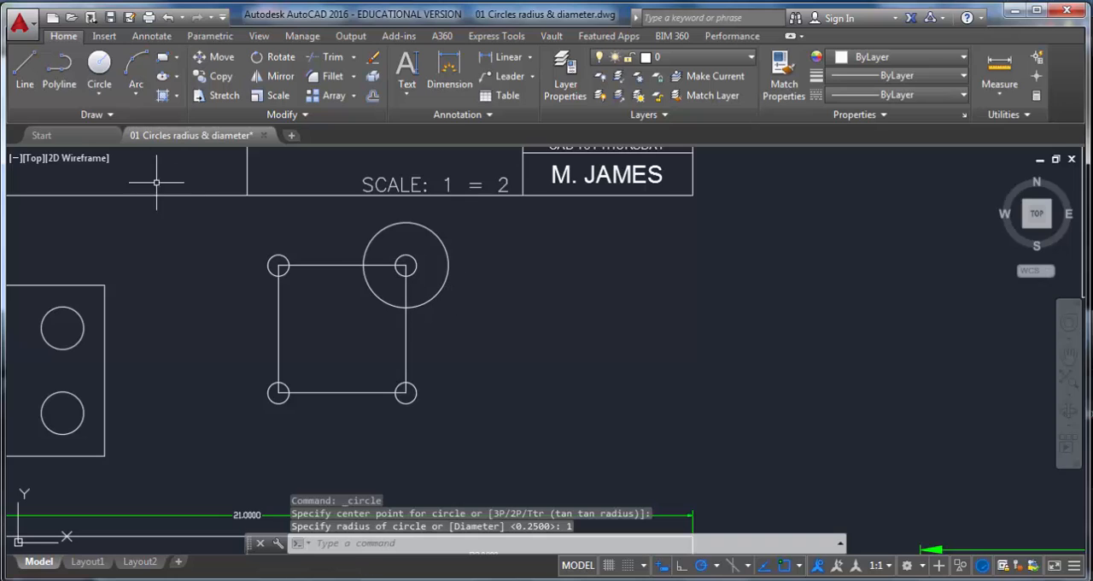
# Step: Draw radius 1 circles centered on the square's upper-left and lower-left corners
pyautogui.click(99, 95)
pyautogui.click(128, 117)
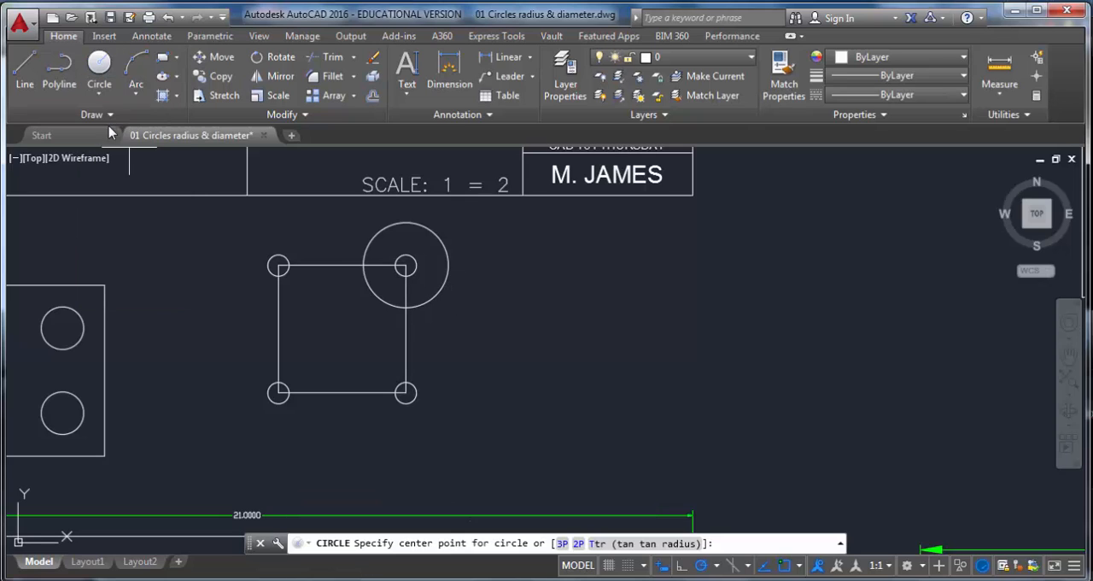
pyautogui.click(278, 266)
pyautogui.write('1')
pyautogui.press('Return')
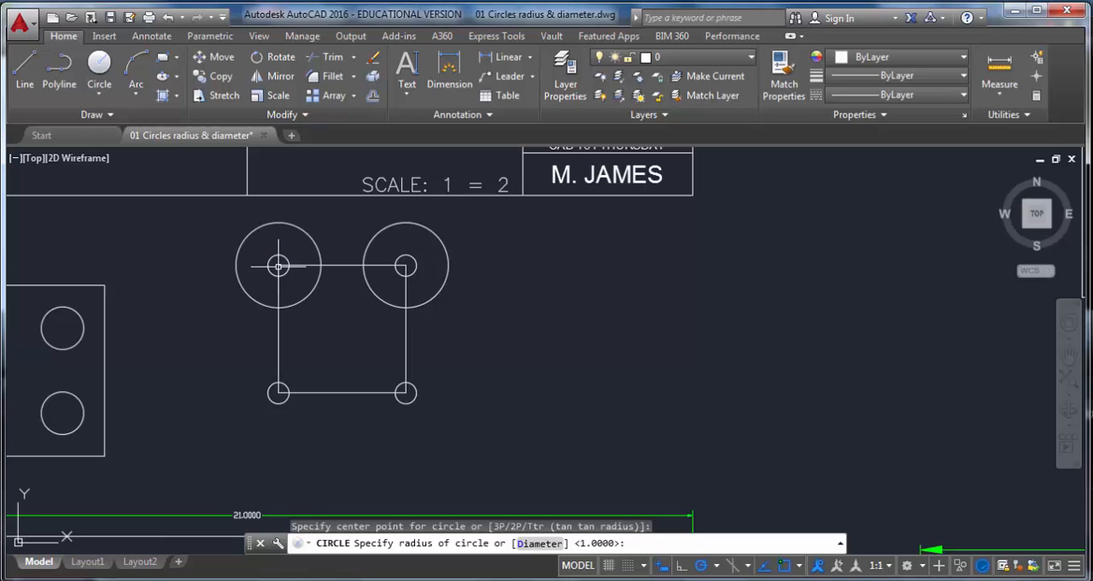
pyautogui.click(108, 94)
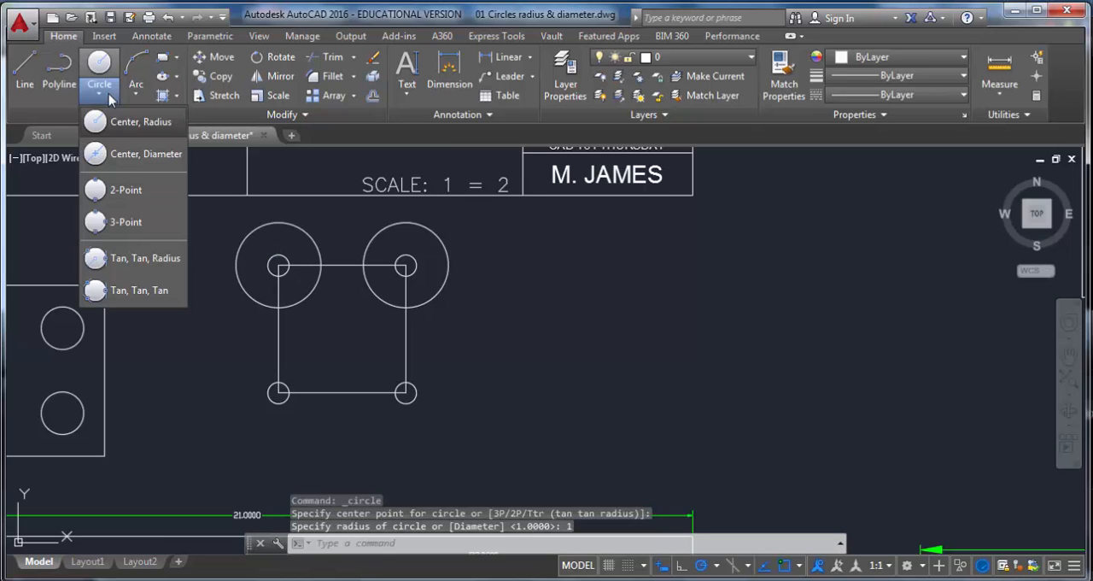
pyautogui.click(122, 121)
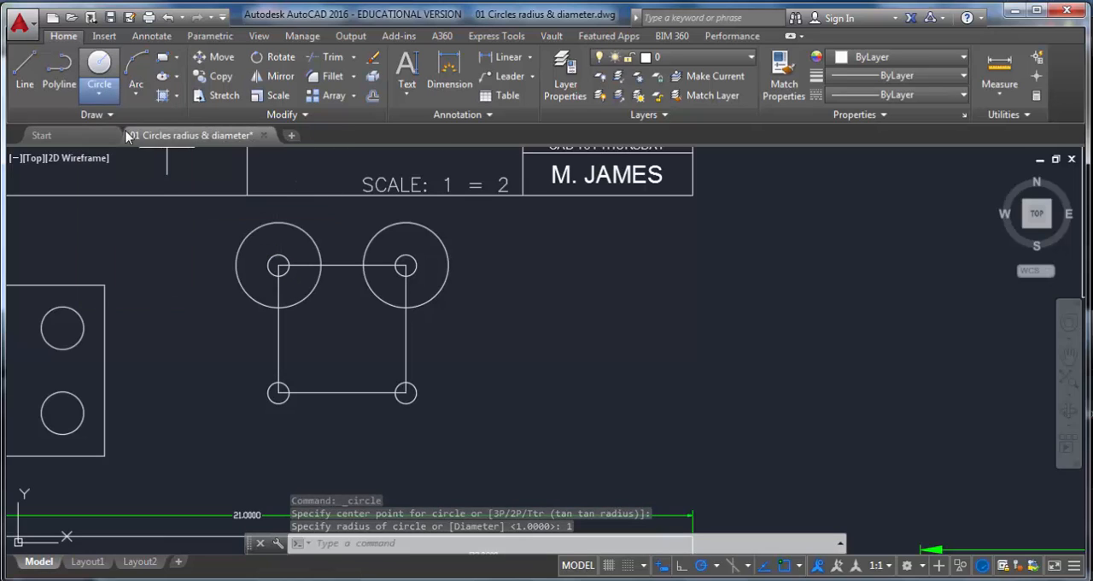
pyautogui.click(278, 393)
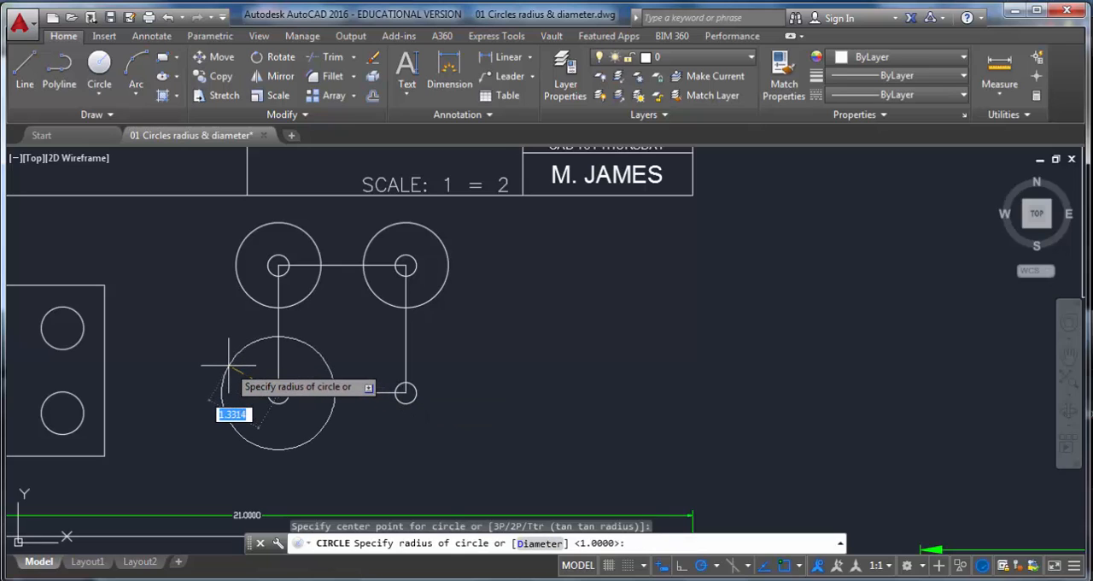
pyautogui.press('Return')
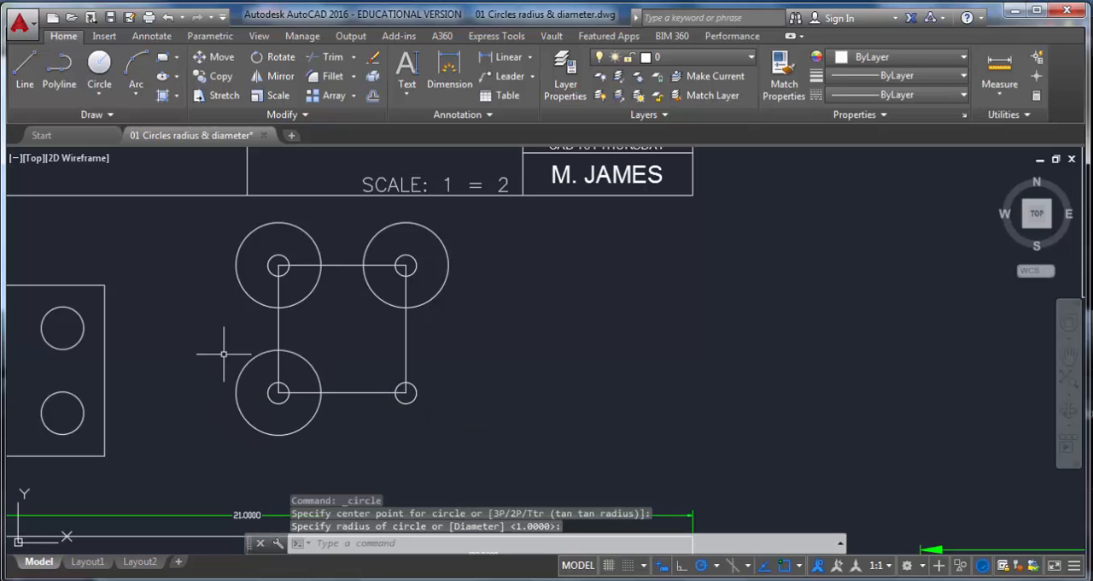
# Step: Draw a circle of radius about 1 centered on the square's lower-right corner
pyautogui.click(102, 98)
pyautogui.click(109, 122)
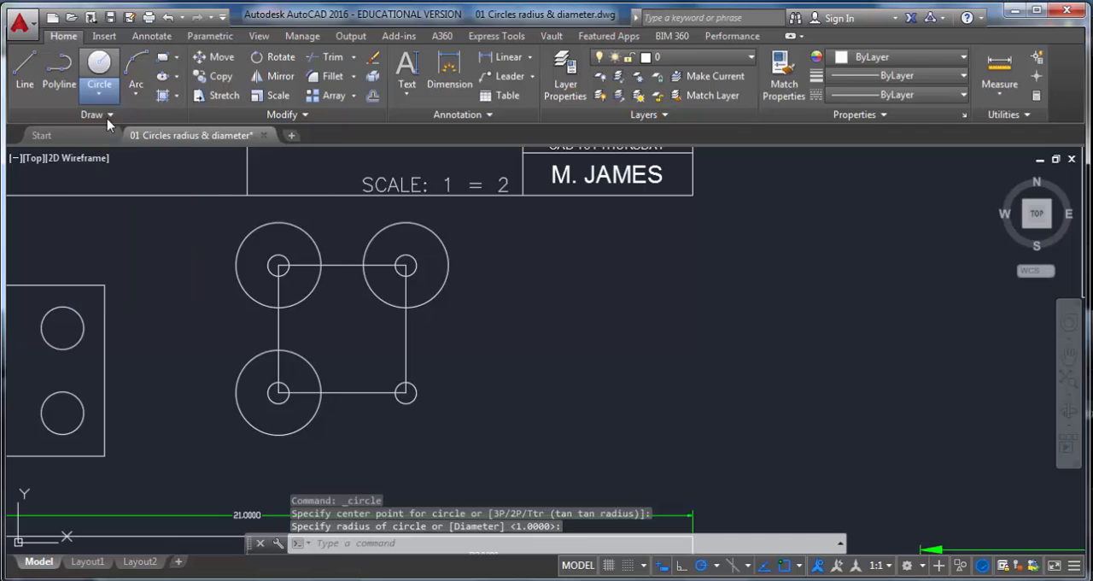
pyautogui.click(406, 393)
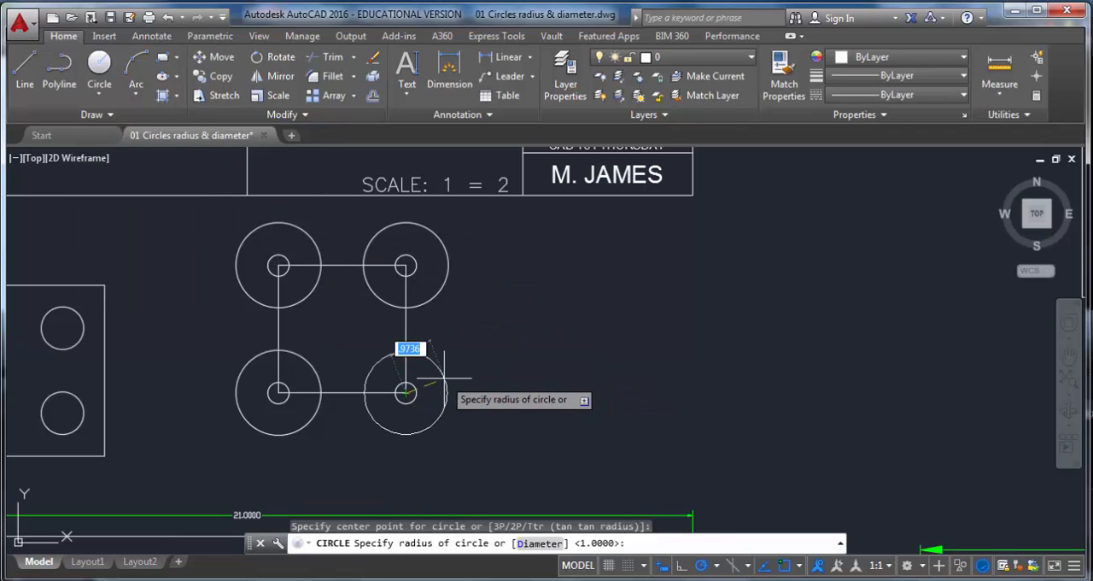
pyautogui.click(444, 378)
# Step: Examine the reference part's R2.0000 arc and diameter callouts
pyautogui.scroll(-2, 444, 378)
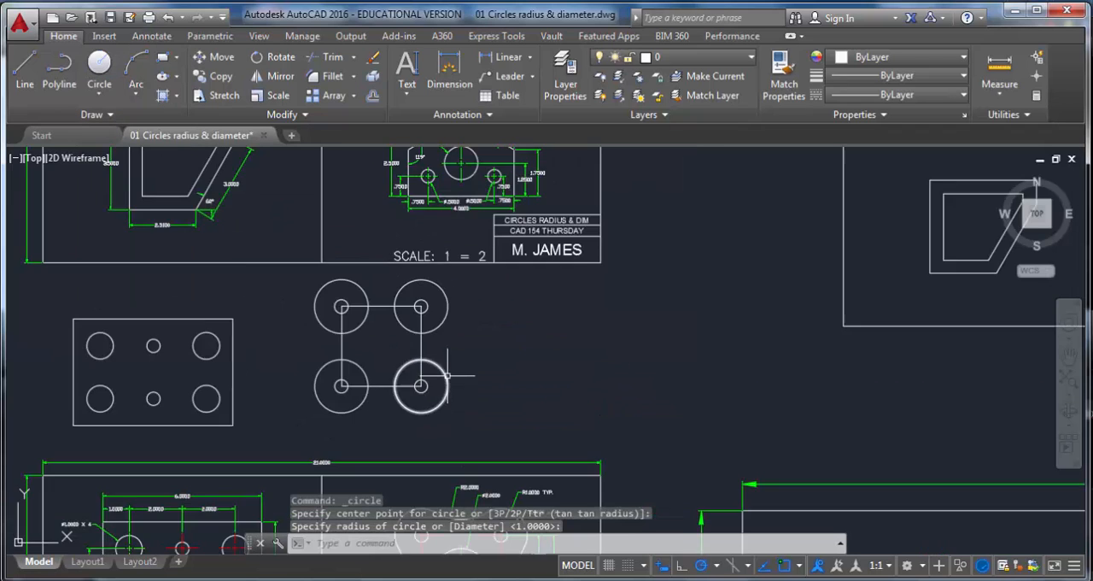
pyautogui.moveTo(454, 386); pyautogui.dragTo(389, 173, button='middle')
pyautogui.scroll(4, 396, 275)
pyautogui.click(390, 326)
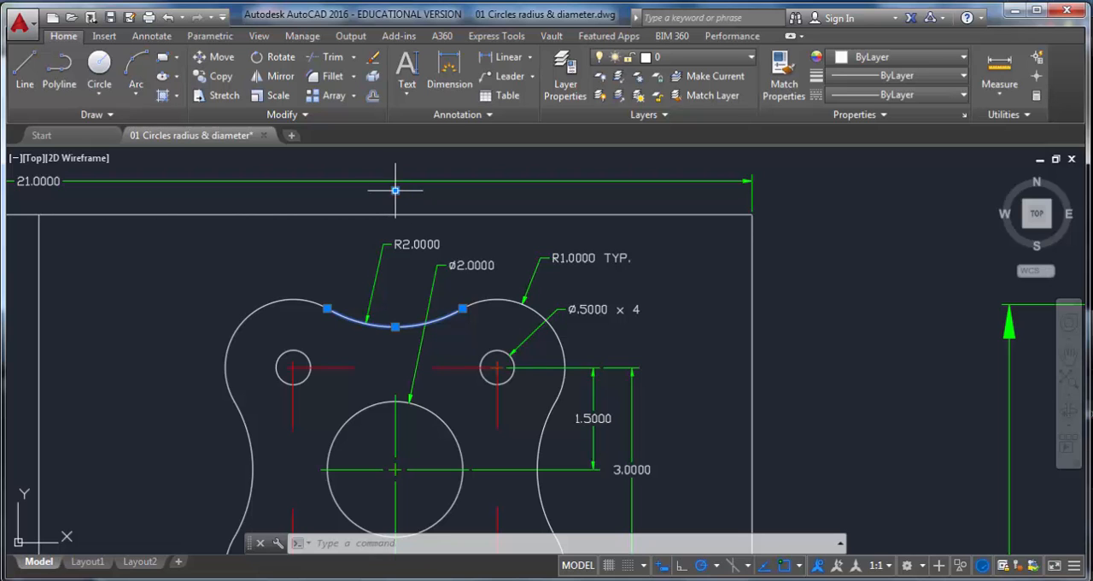
pyautogui.scroll(-4, 361, 197)
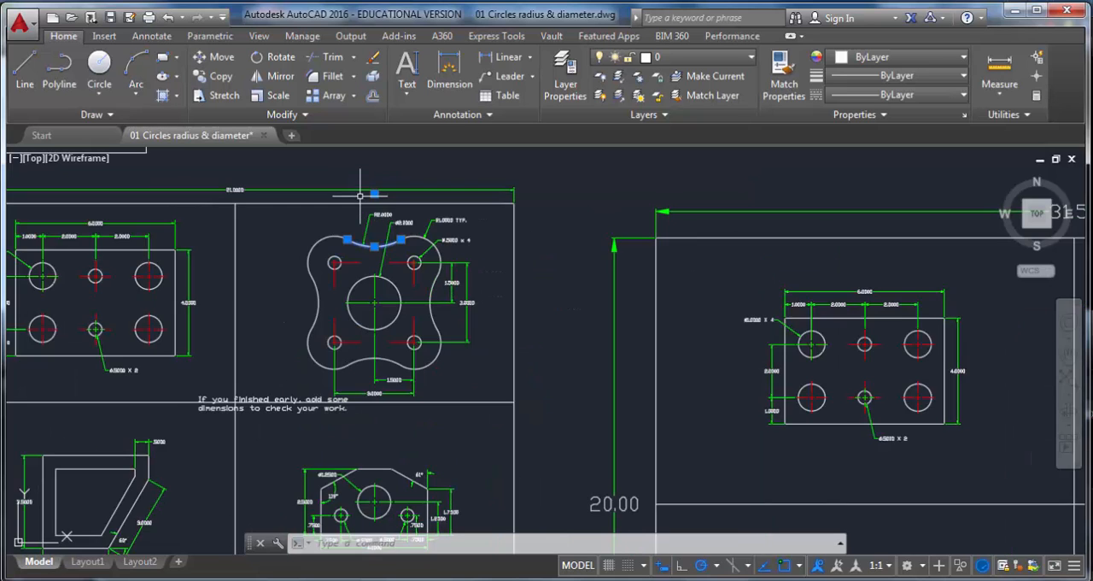
pyautogui.moveTo(360, 200)
pyautogui.mouseDown(button='middle')
pyautogui.moveTo(366, 261)
pyautogui.moveTo(410, 392)
pyautogui.mouseUp(button='middle')
pyautogui.moveTo(347, 241); pyautogui.dragTo(342, 277, button='middle')
pyautogui.scroll(4, 340, 279)
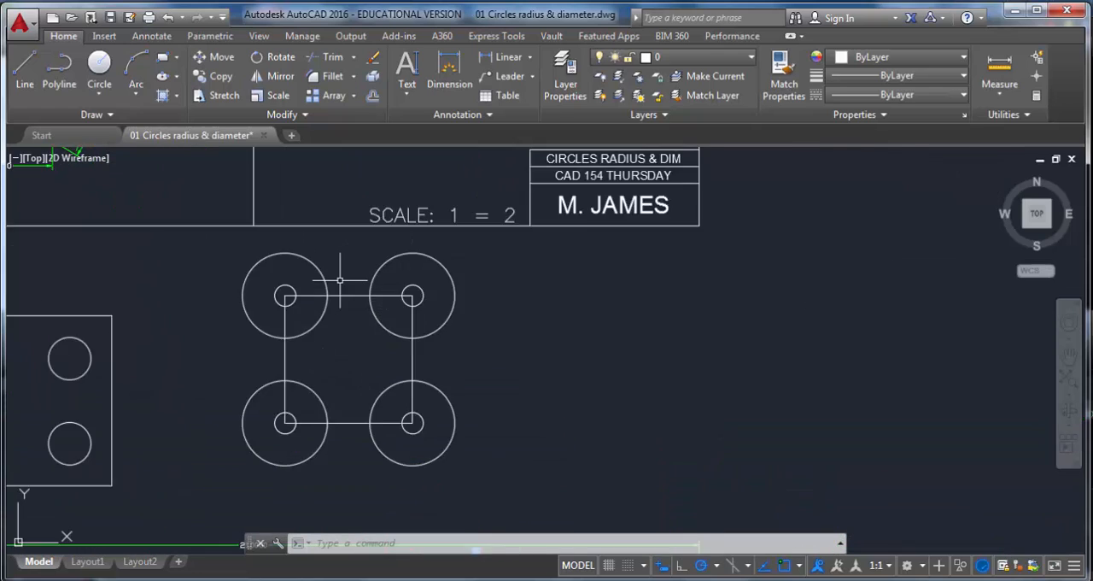
# Step: Draw a radius 2 circle tangent to the two upper corner circles using Tan, Tan, Radius
pyautogui.click(100, 96)
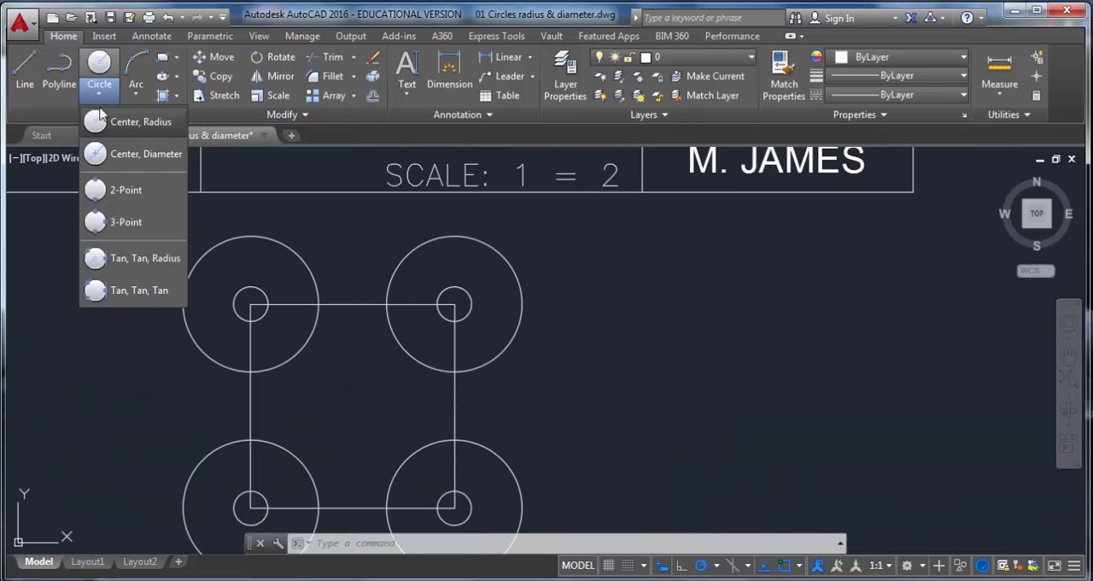
pyautogui.click(162, 260)
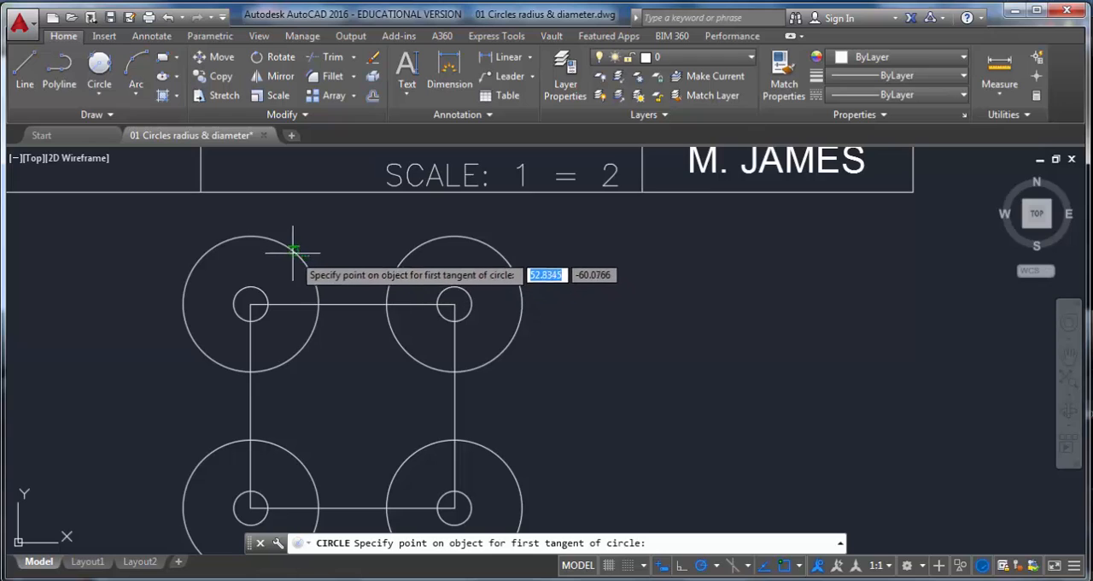
pyautogui.click(294, 254)
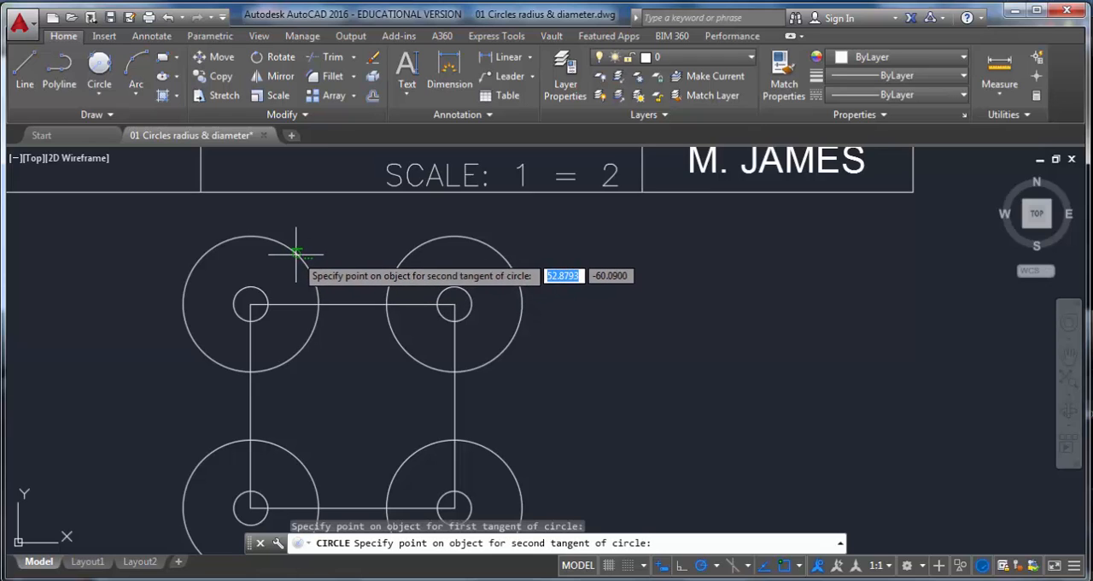
pyautogui.click(411, 254)
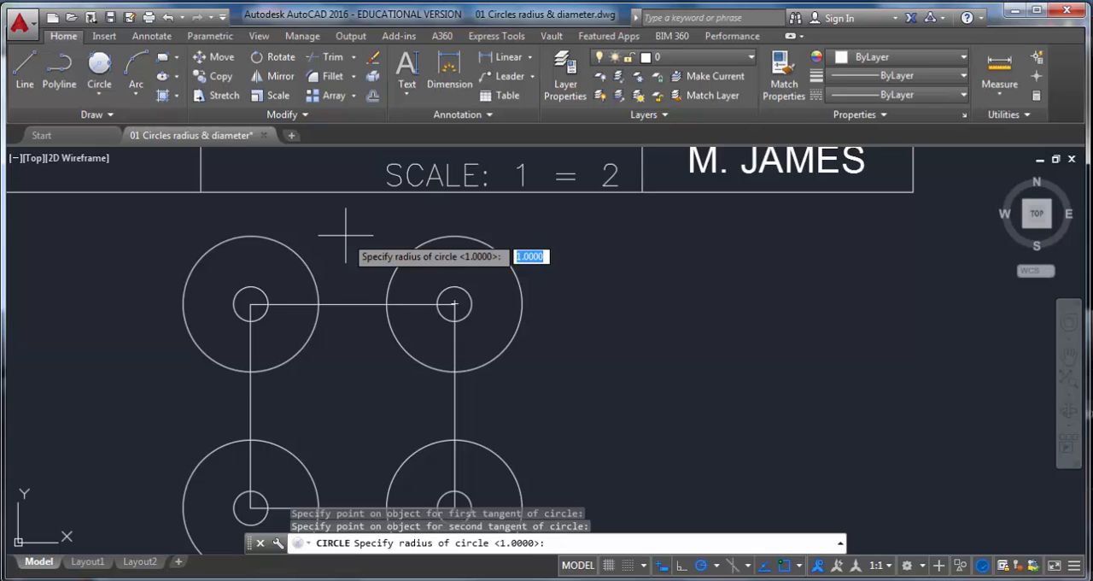
pyautogui.press('Return')
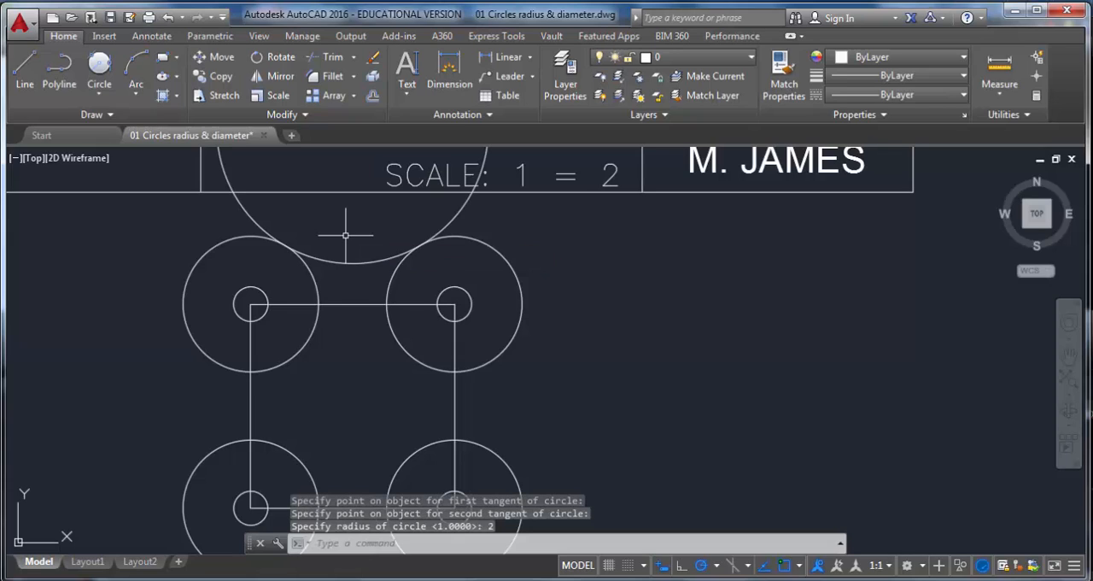
# Step: Draw a radius 2 circle tangent to the two left corner circles using Tan, Tan, Radius
pyautogui.scroll(-3, 532, 378)
pyautogui.moveTo(534, 377); pyautogui.dragTo(505, 274, button='middle')
pyautogui.click(99, 95)
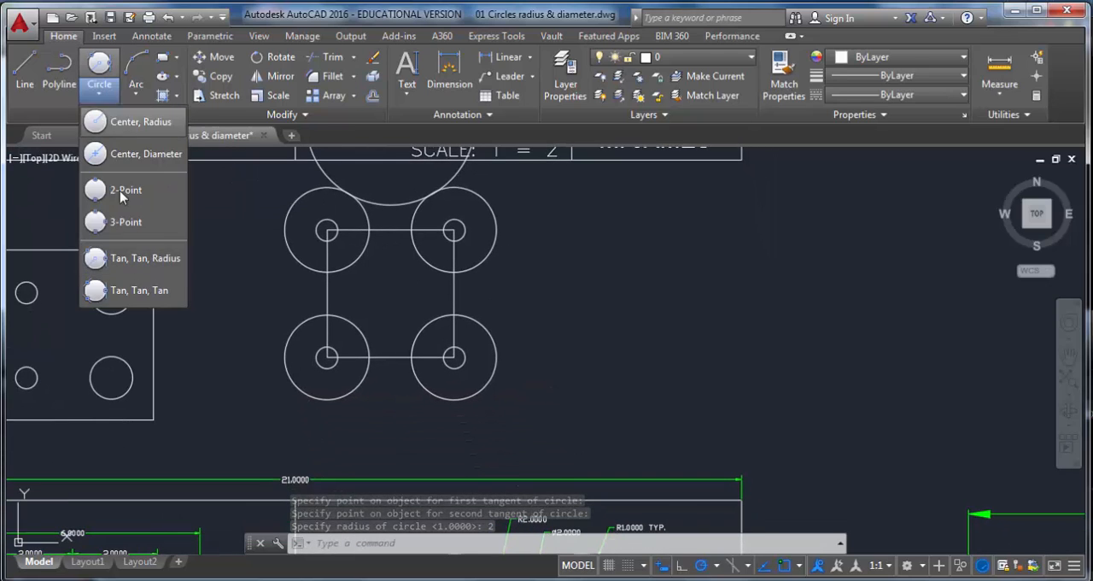
pyautogui.click(135, 259)
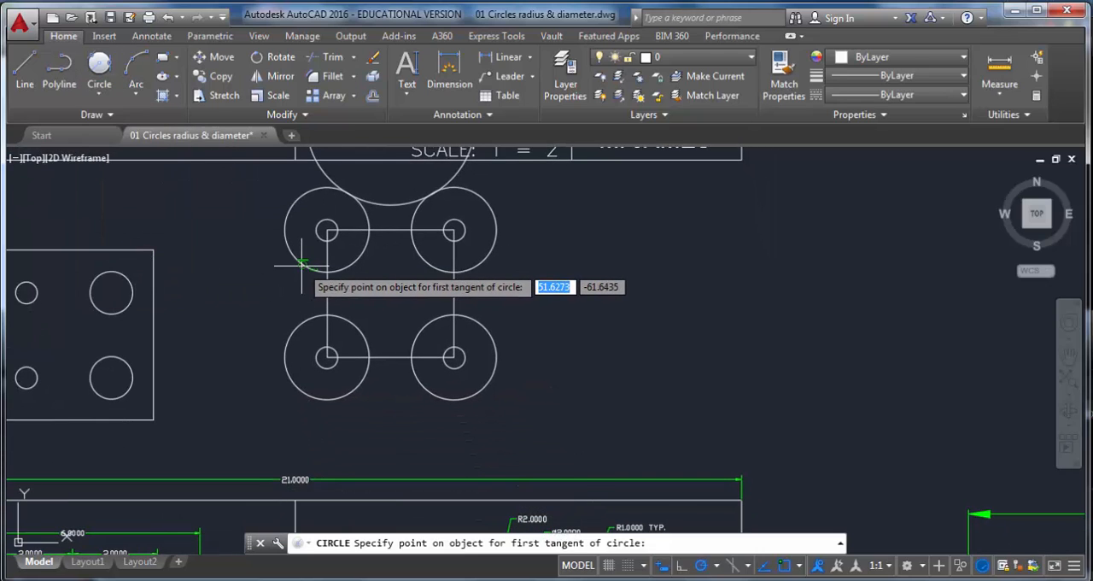
pyautogui.click(290, 257)
pyautogui.click(295, 322)
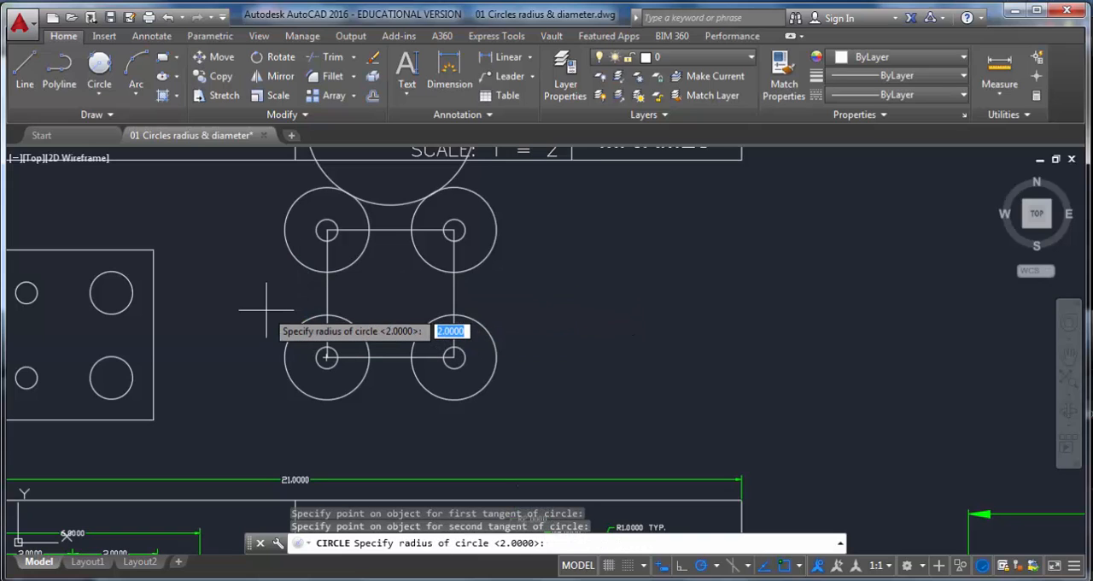
pyautogui.press('Return')
# Step: Draw a radius 2 circle tangent to the two lower corner circles using Tan, Tan, Radius
pyautogui.click(99, 90)
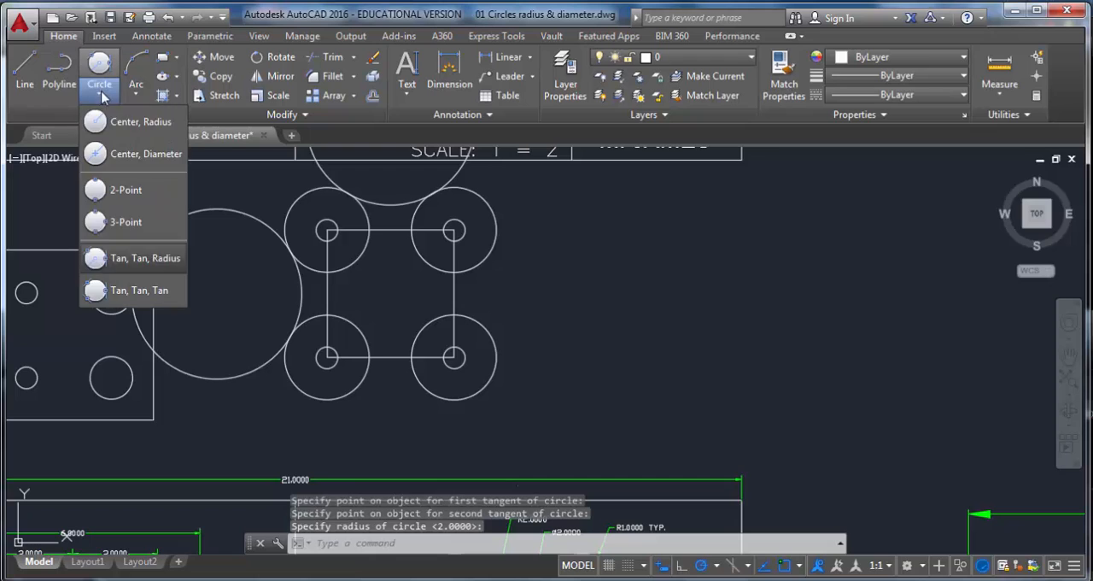
pyautogui.click(128, 285)
pyautogui.click(362, 376)
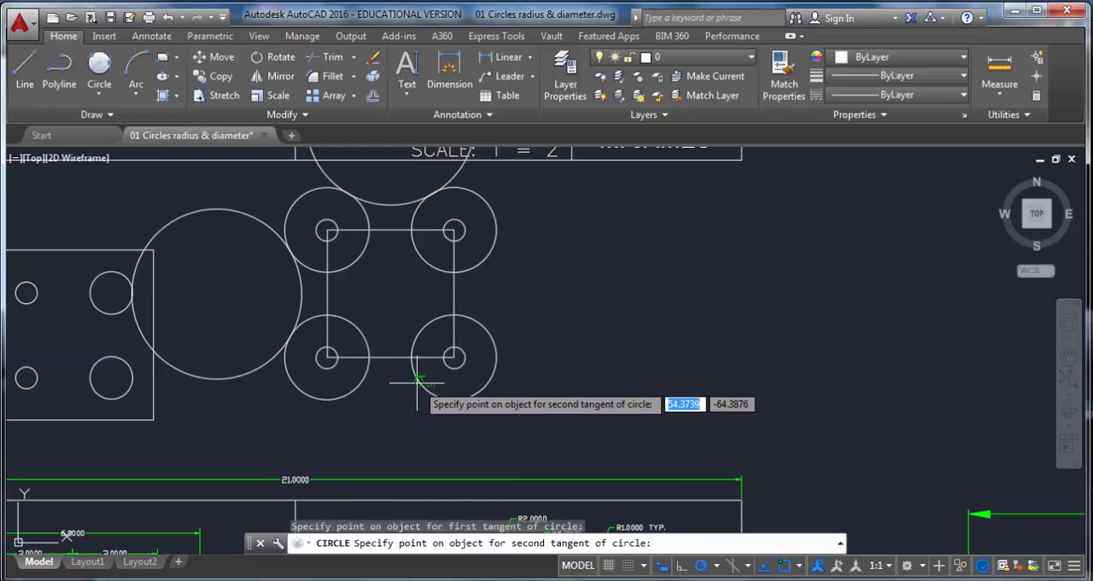
pyautogui.click(417, 382)
pyautogui.press('Return')
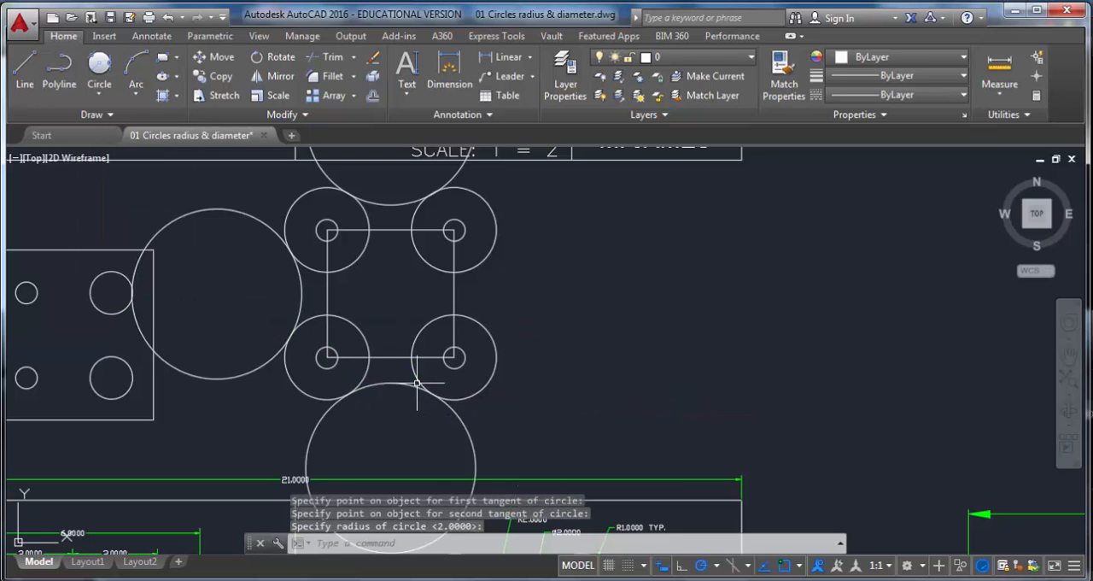
# Step: Draw a radius 2 circle tangent to the two right corner circles using Tan, Tan, Radius
pyautogui.click(99, 89)
pyautogui.click(137, 259)
pyautogui.click(488, 251)
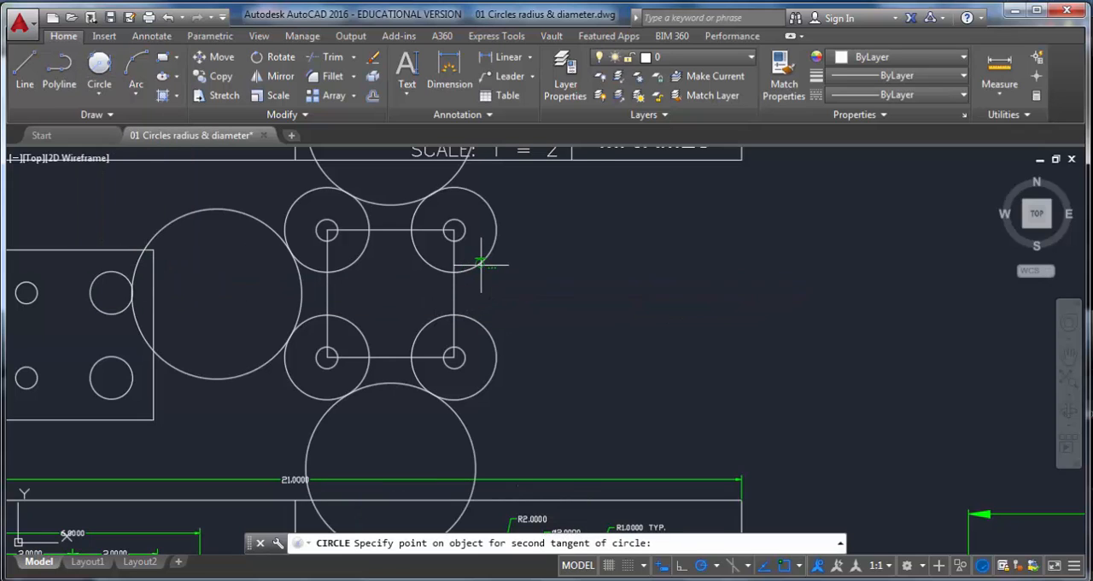
pyautogui.click(488, 337)
pyautogui.press('Return')
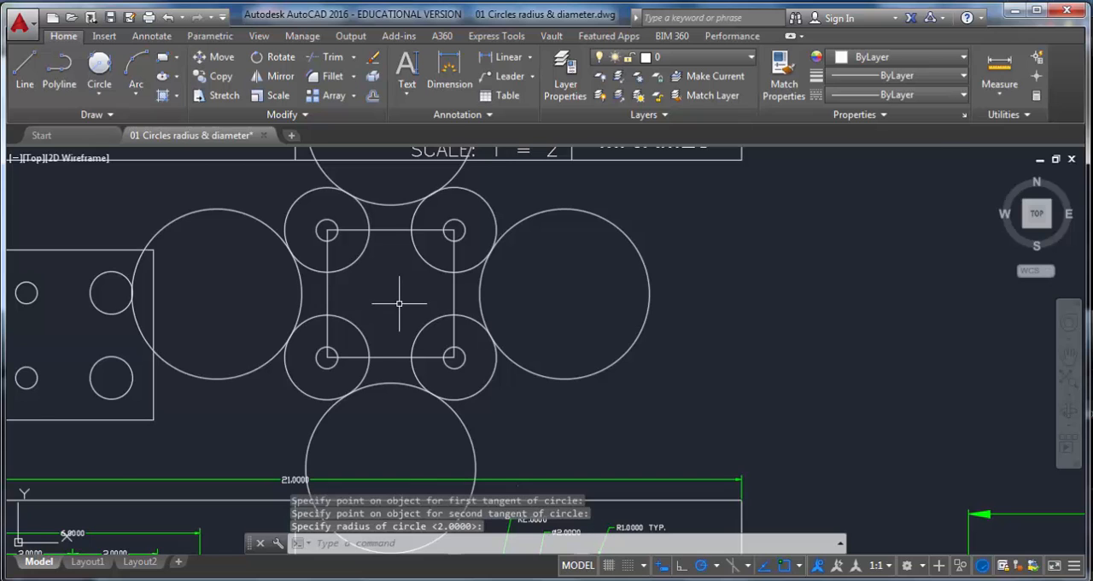
# Step: Draw a diagonal construction line from the square's upper-left corner to its lower-right corner
pyautogui.scroll(-2, 398, 304)
pyautogui.moveTo(407, 361); pyautogui.dragTo(377, 216, button='middle')
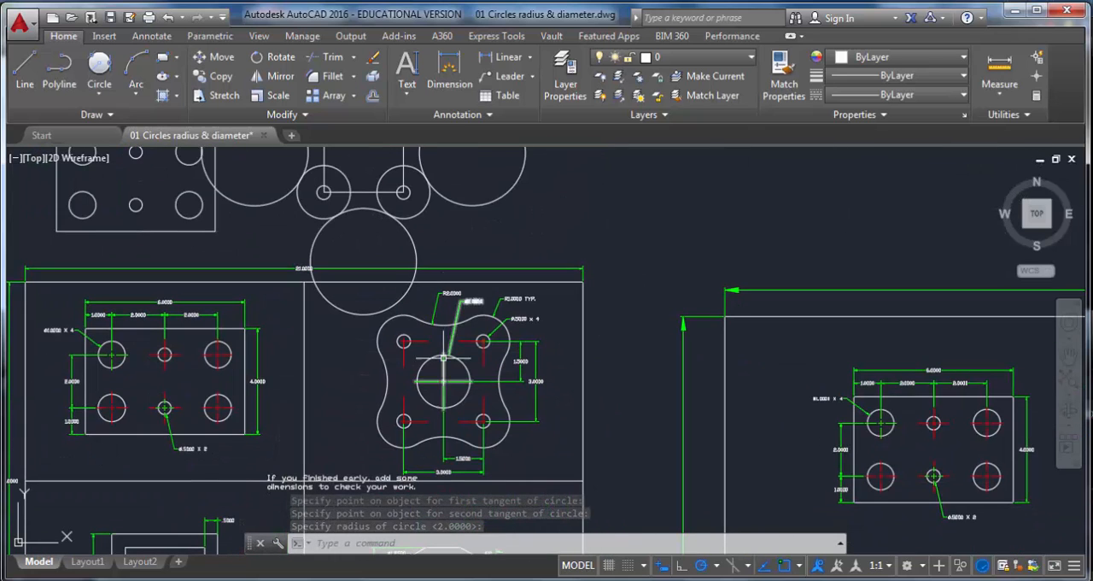
pyautogui.moveTo(379, 162); pyautogui.dragTo(393, 277, button='middle')
pyautogui.scroll(2, 394, 277)
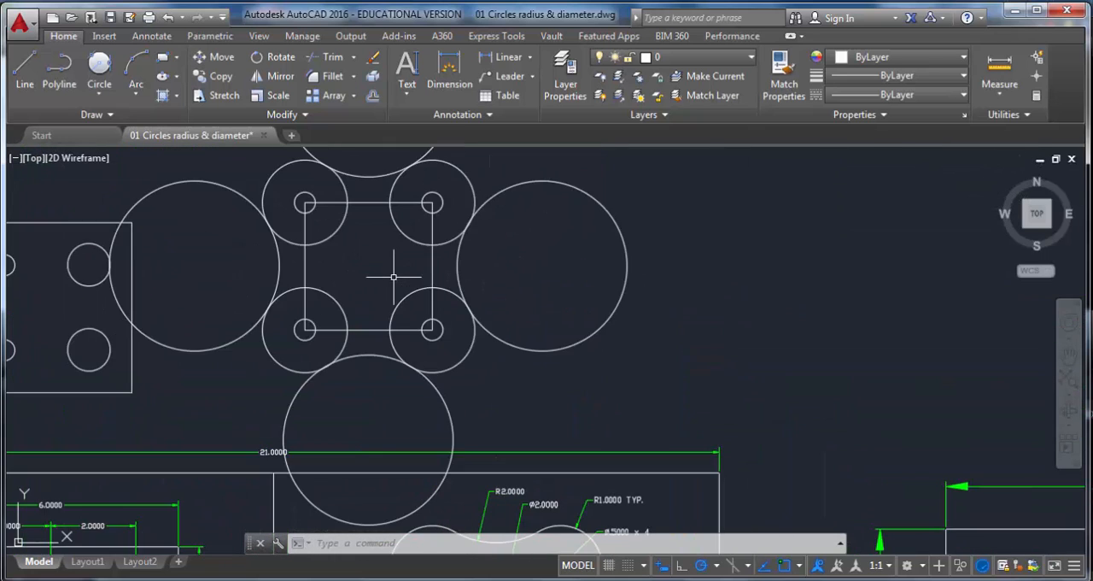
pyautogui.click(28, 68)
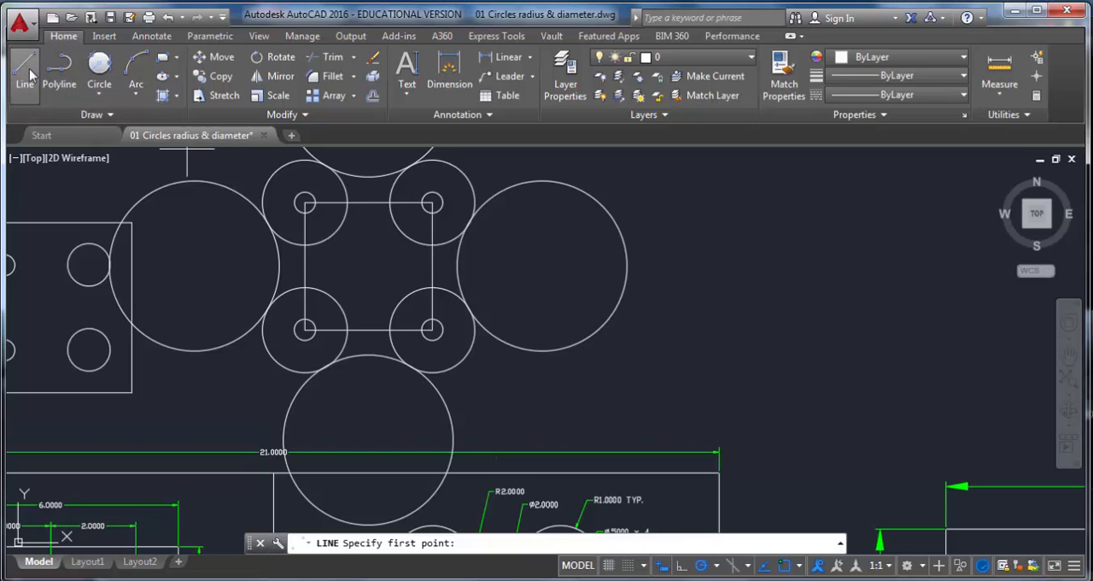
pyautogui.click(305, 203)
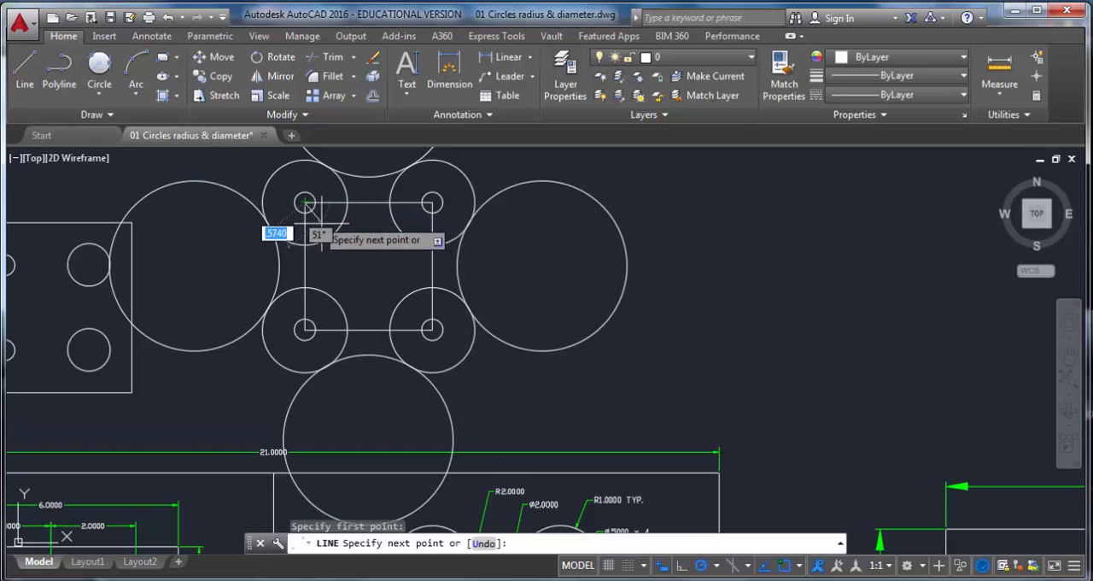
pyautogui.click(432, 329)
pyautogui.press('Escape')
pyautogui.click(374, 275)
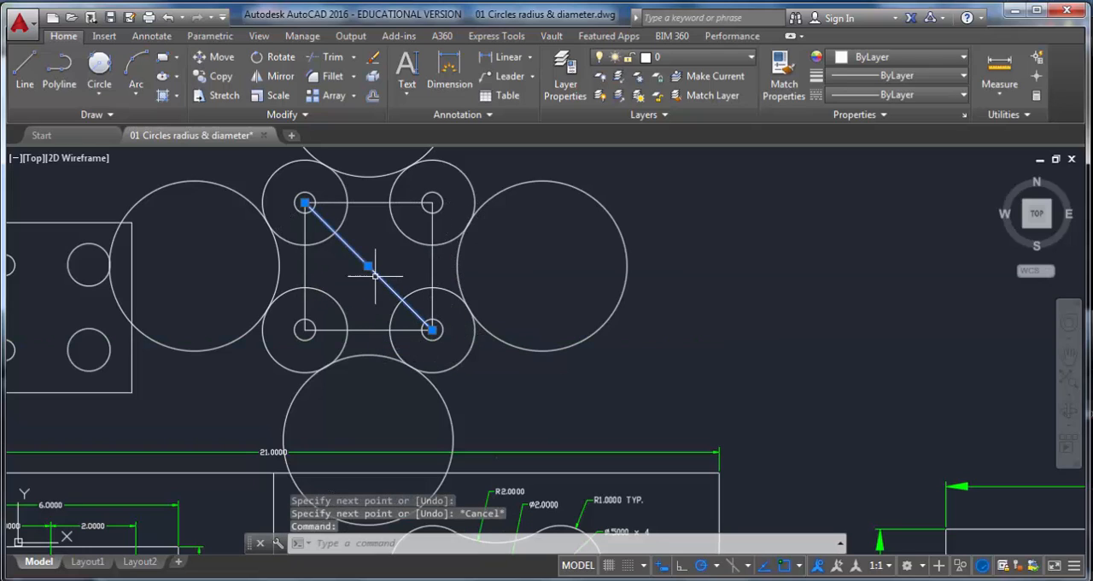
pyautogui.press('Escape')
pyautogui.press('Escape')
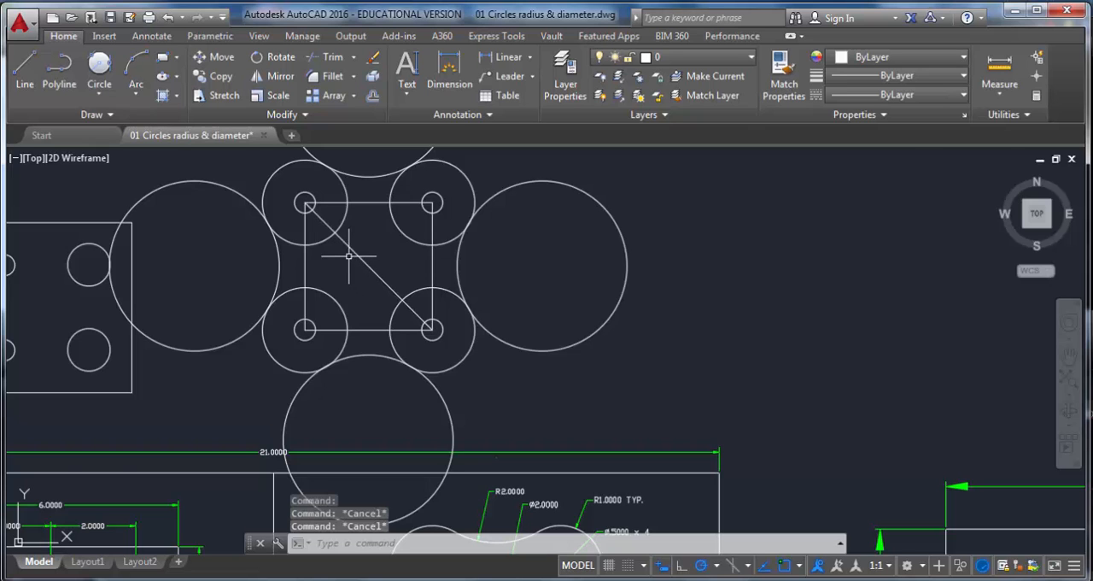
# Step: Draw a circle of diameter 2 centered on the diagonal line's midpoint
pyautogui.scroll(-2, 359, 277)
pyautogui.scroll(4, 451, 465)
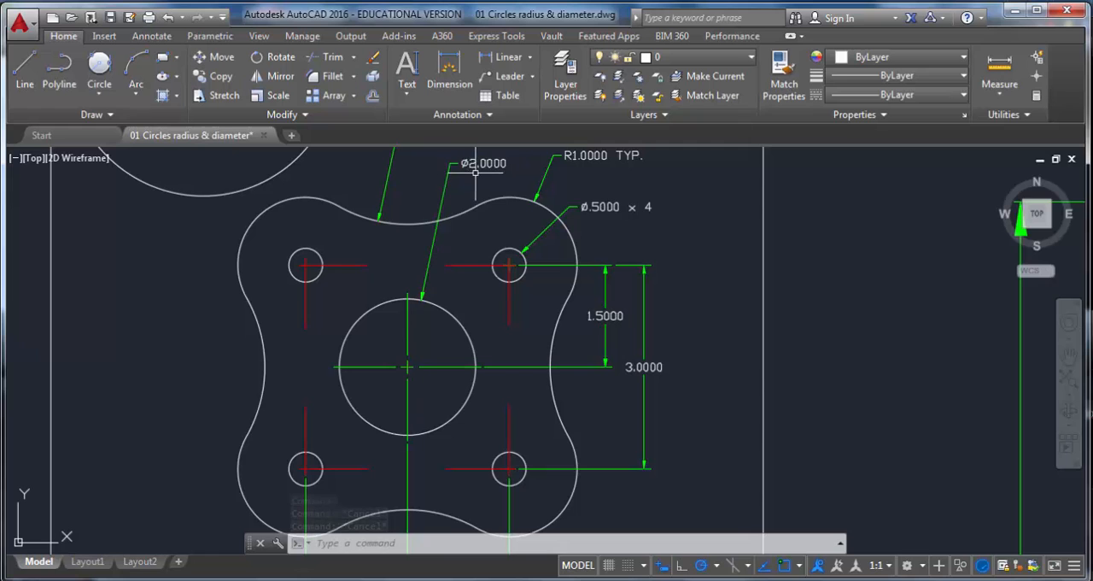
pyautogui.scroll(-2, 446, 214)
pyautogui.moveTo(410, 223)
pyautogui.mouseDown(button='middle')
pyautogui.moveTo(431, 404)
pyautogui.moveTo(482, 561)
pyautogui.mouseUp(button='middle')
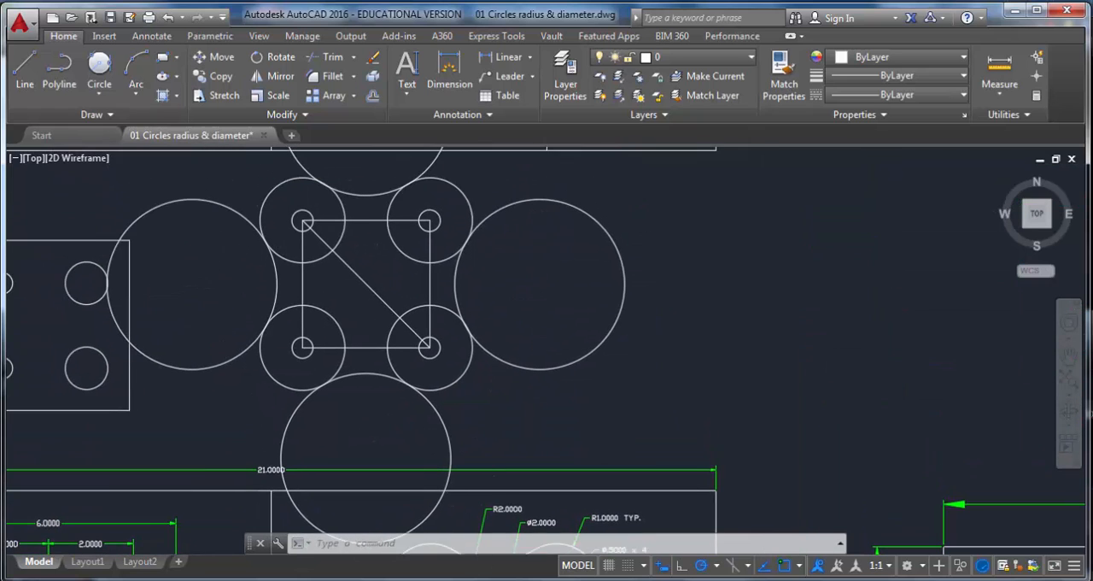
pyautogui.click(99, 94)
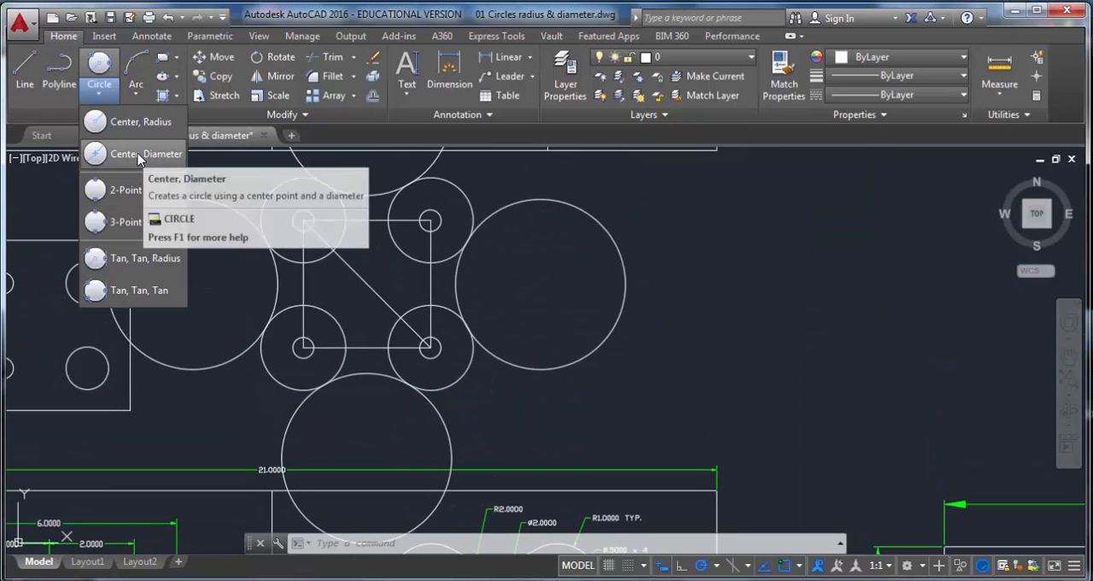
pyautogui.click(142, 155)
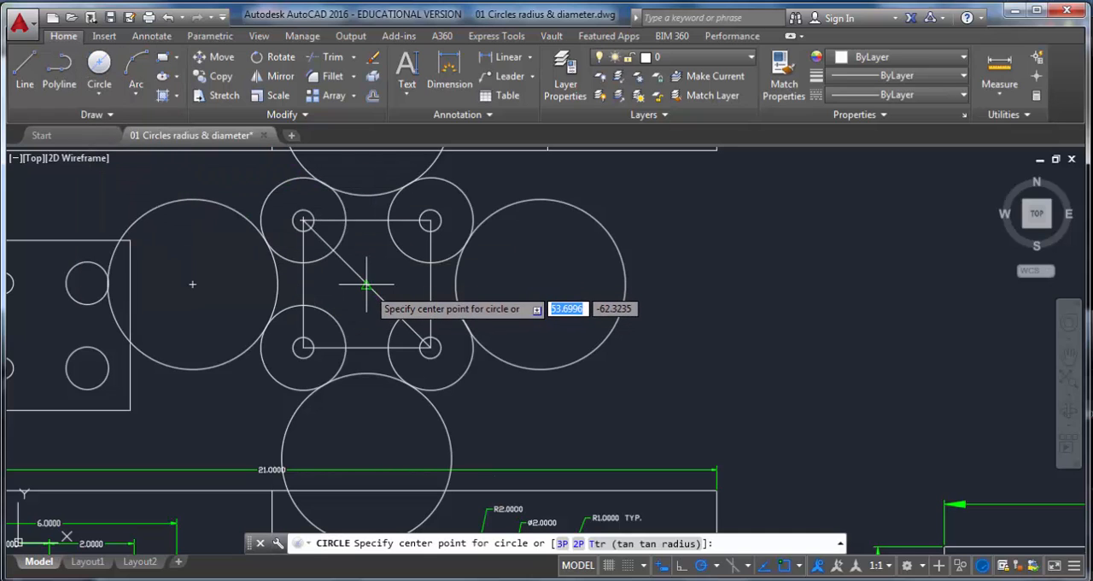
pyautogui.click(791, 566)
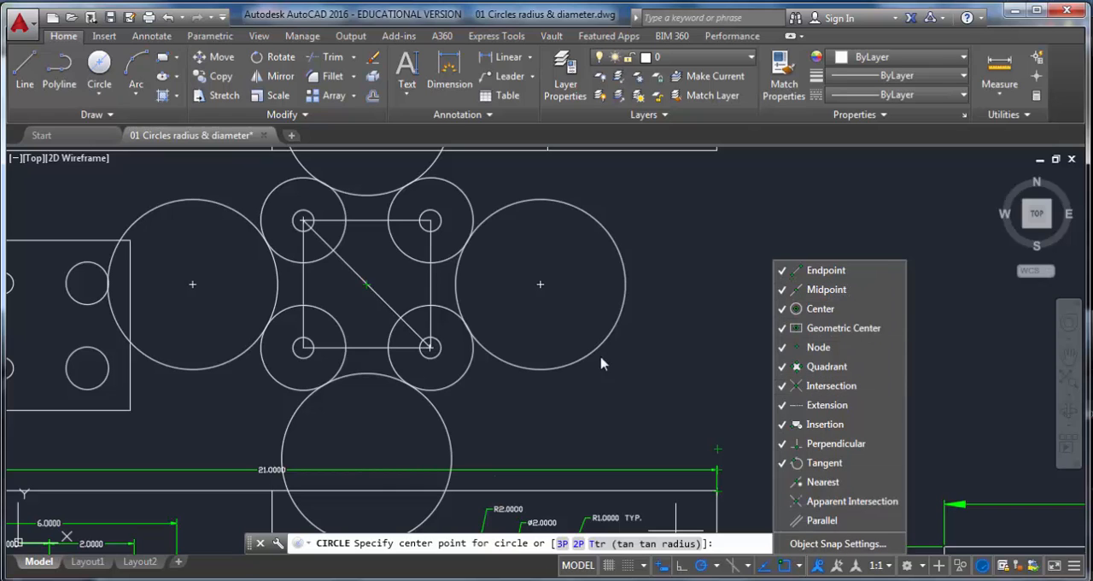
pyautogui.click(389, 288)
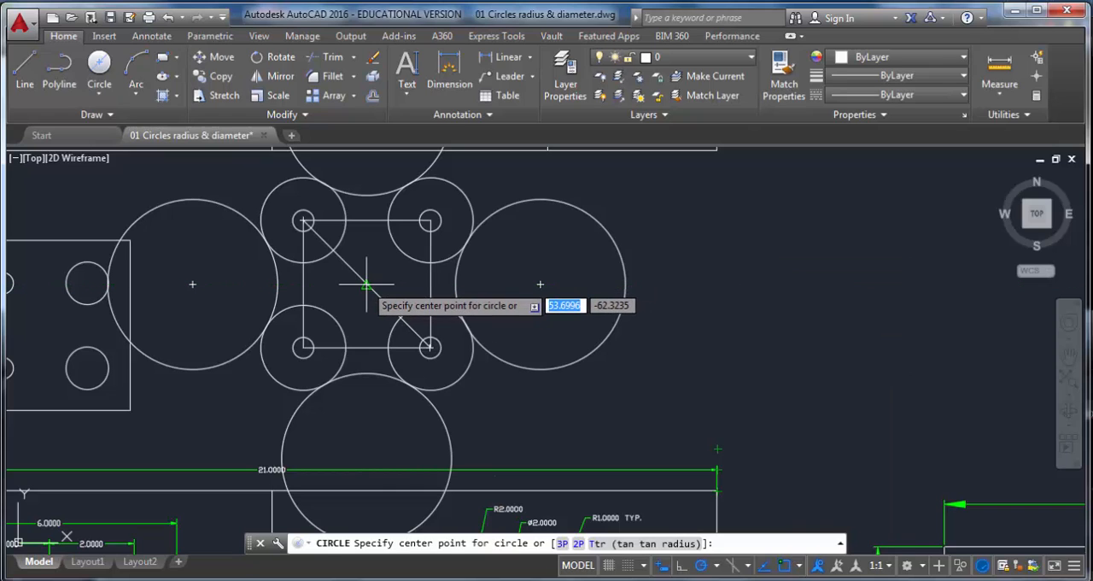
pyautogui.click(367, 285)
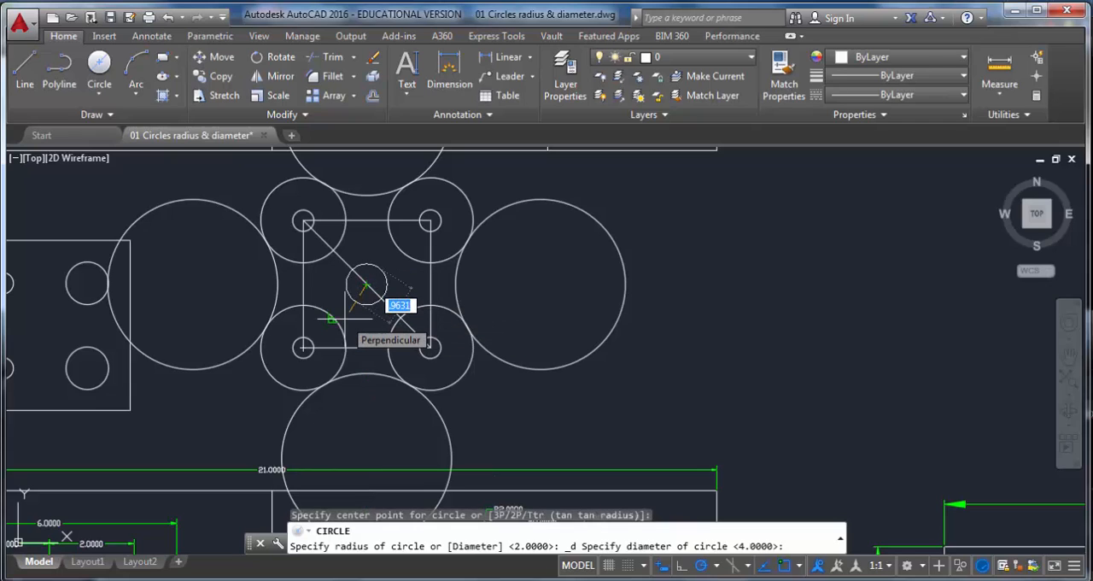
pyautogui.write('2')
pyautogui.press('Return')
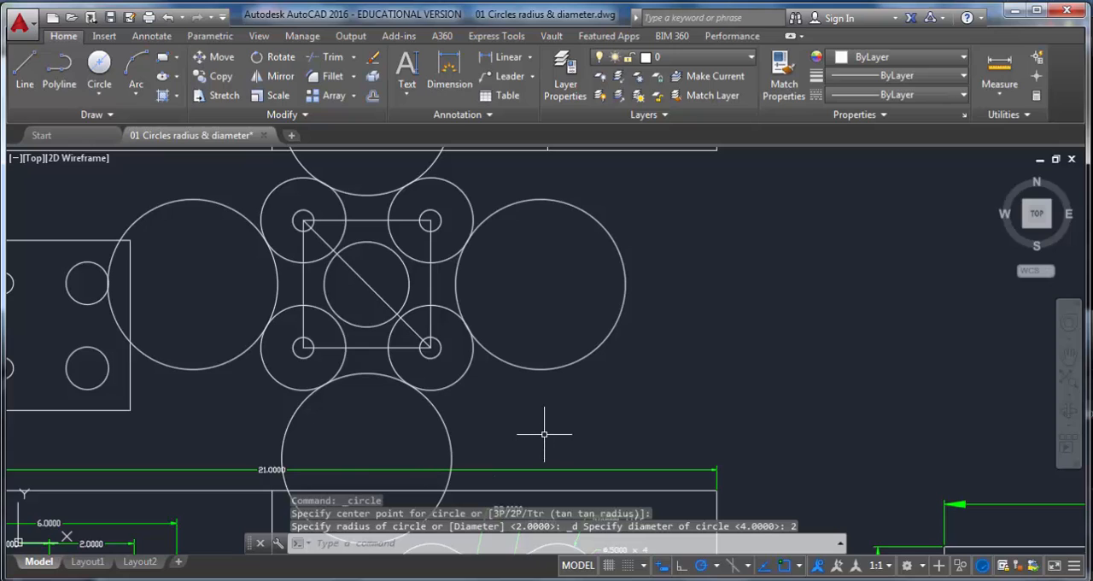
# Step: Delete the construction square and its diagonal line from the center of the plate
pyautogui.click(428, 288)
pyautogui.click(366, 283)
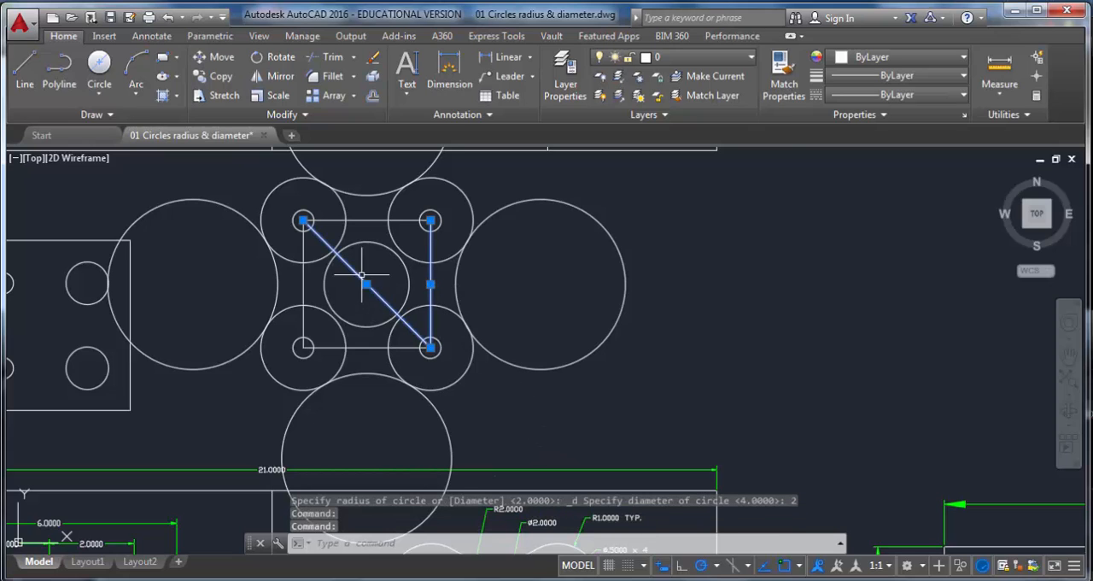
pyautogui.click(364, 221)
pyautogui.click(303, 287)
pyautogui.click(326, 313)
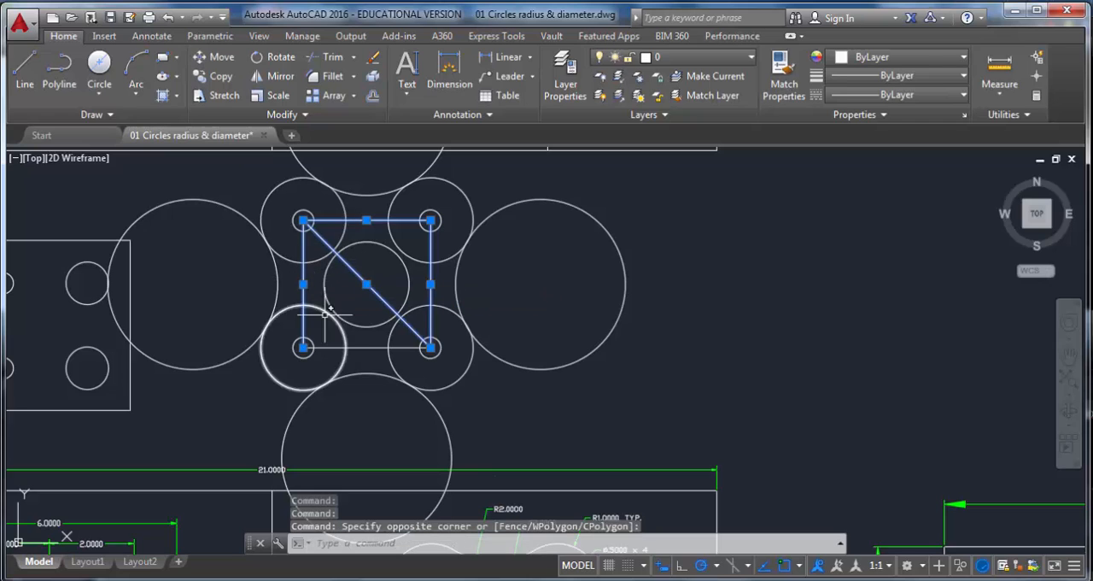
pyautogui.click(359, 348)
pyautogui.press('Delete')
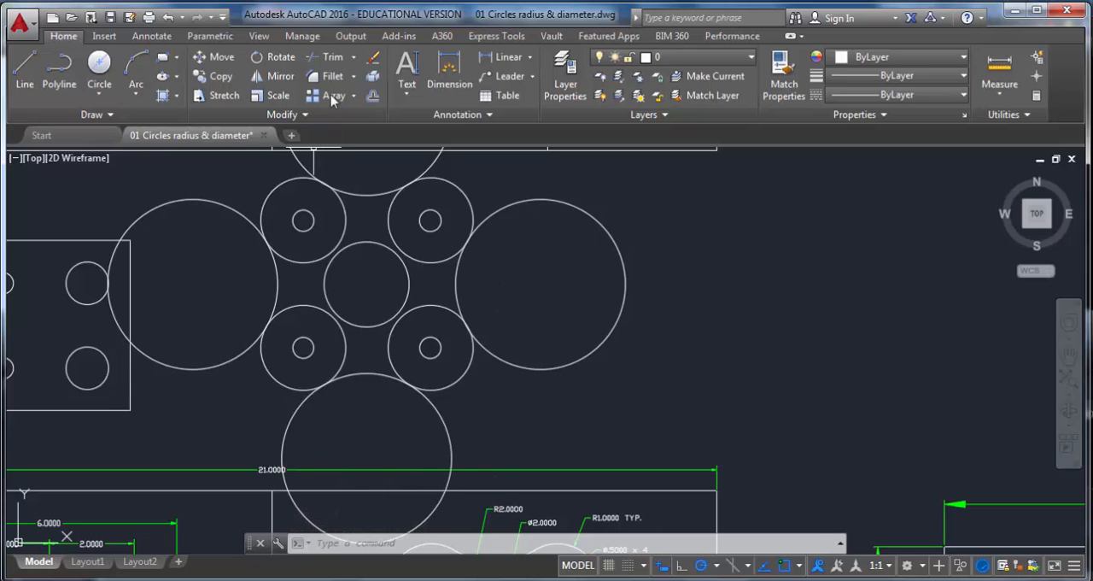
# Step: Trim the large outer circles back to the tangent arcs around the plate using Trim
pyautogui.click(330, 60)
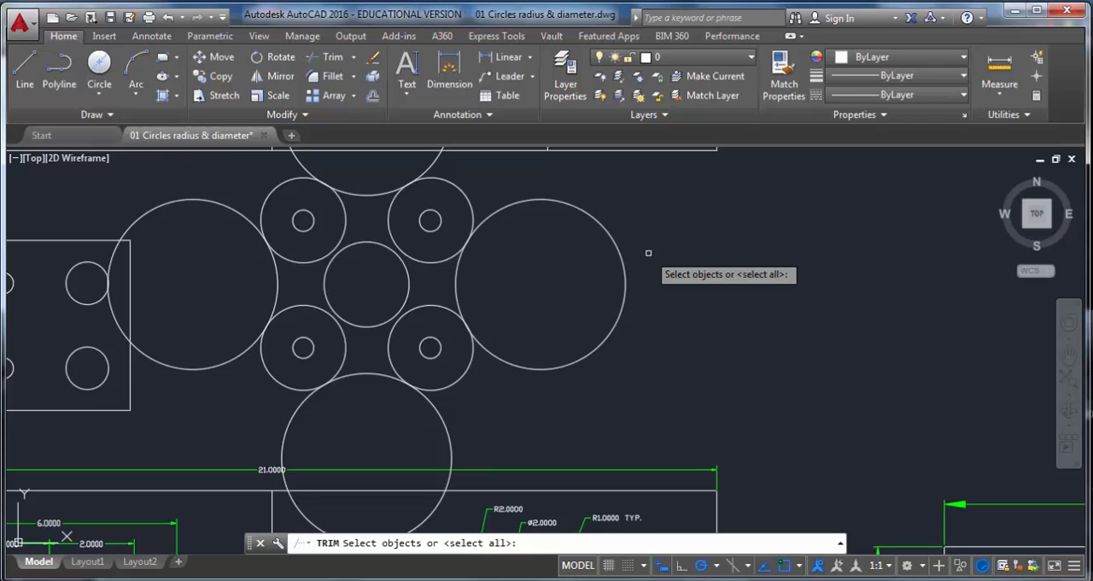
pyautogui.press('Return')
pyautogui.click(608, 230)
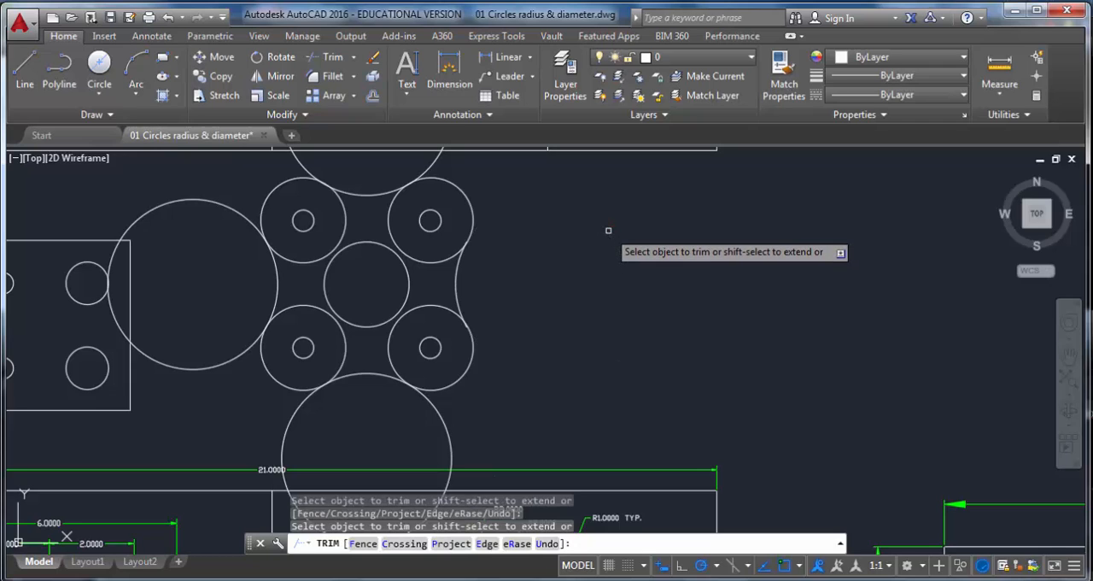
pyautogui.click(217, 198)
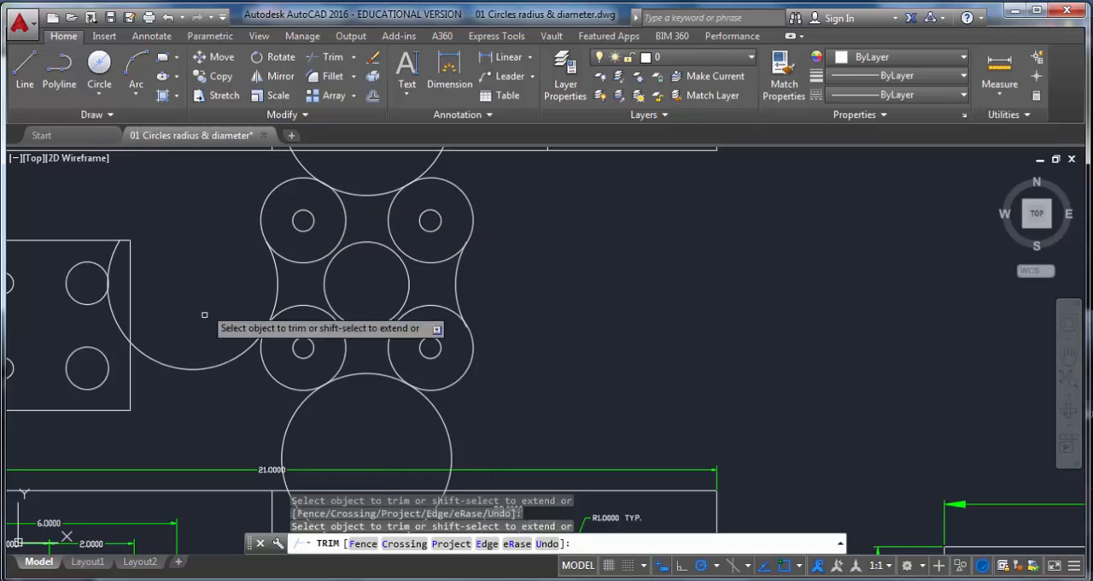
pyautogui.click(224, 361)
pyautogui.click(285, 427)
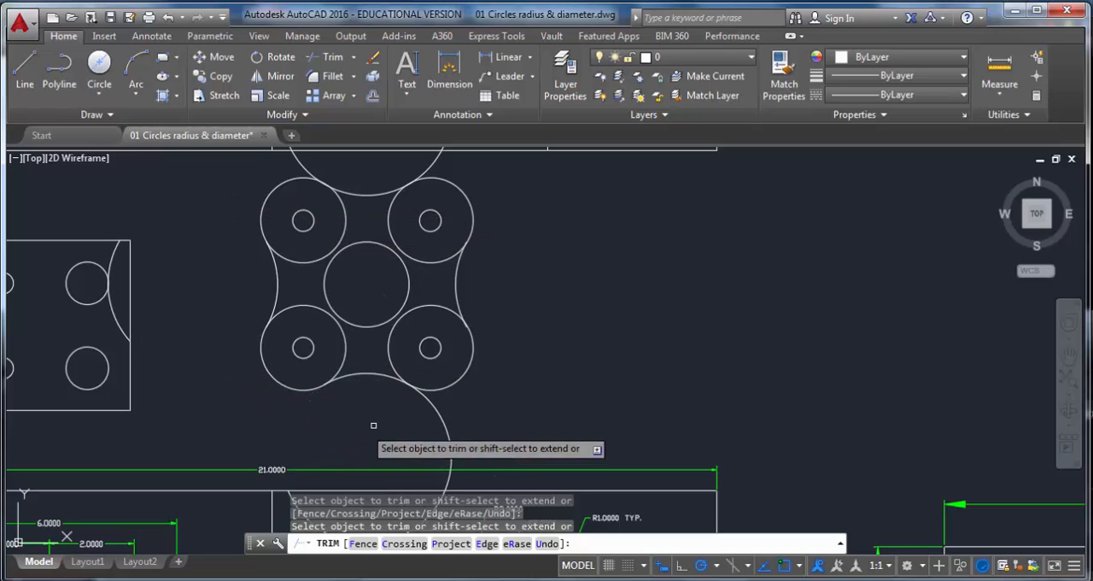
pyautogui.click(441, 418)
pyautogui.moveTo(485, 325); pyautogui.dragTo(491, 423, button='middle')
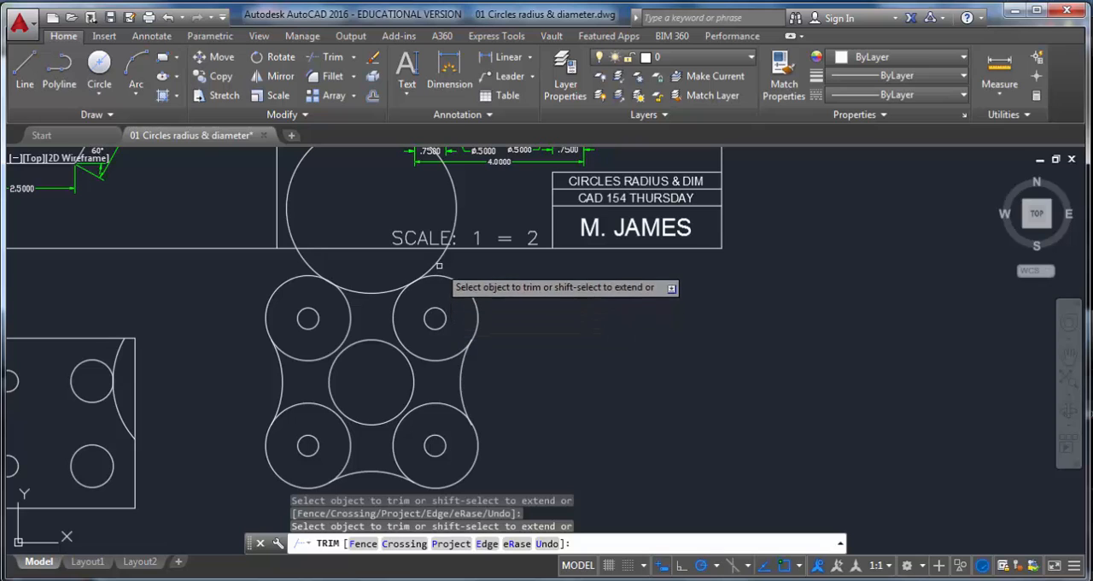
pyautogui.click(305, 257)
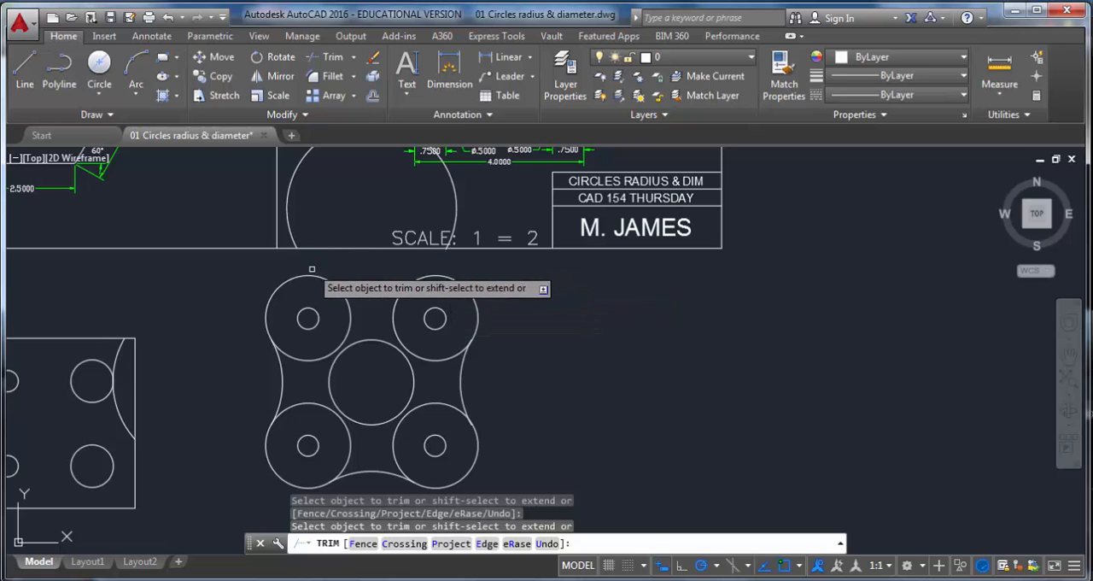
# Step: Trim the inner portions of the four corner circles to complete the plate's curved outline
pyautogui.click(346, 317)
pyautogui.click(350, 316)
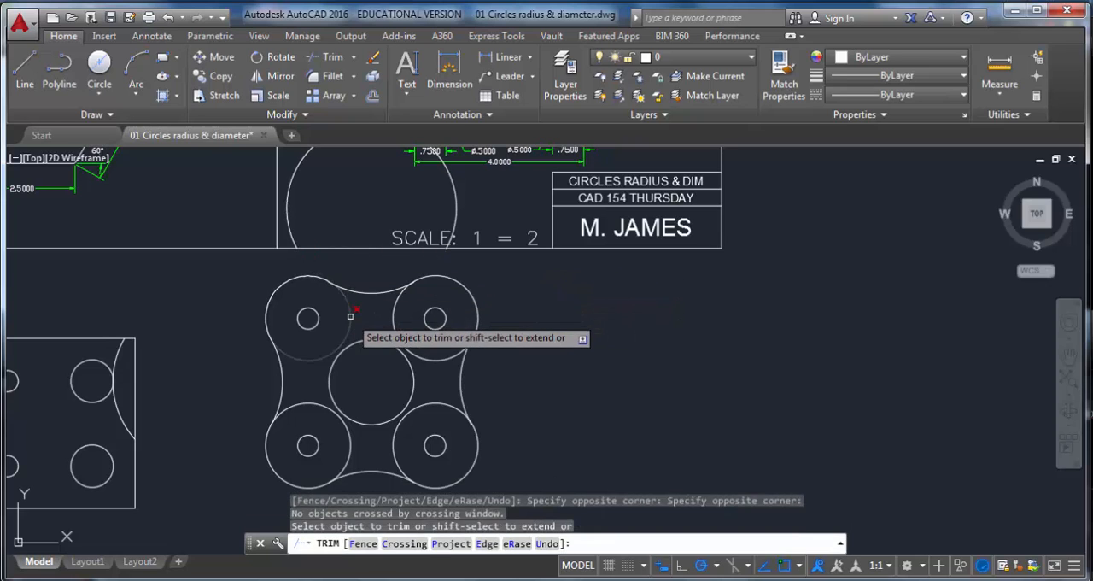
pyautogui.click(350, 316)
pyautogui.click(388, 317)
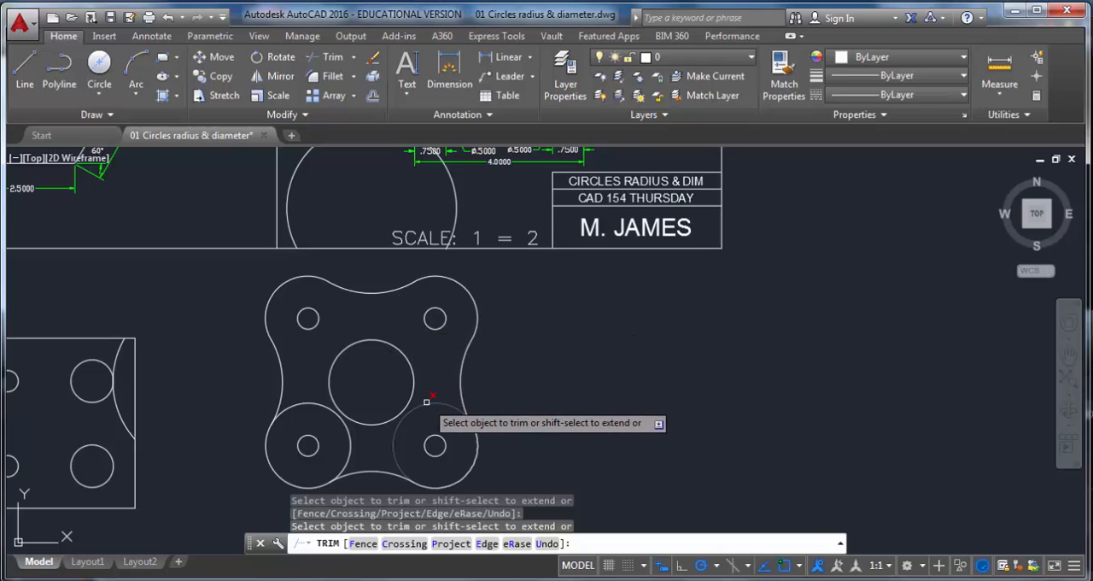
pyautogui.click(426, 401)
pyautogui.click(354, 443)
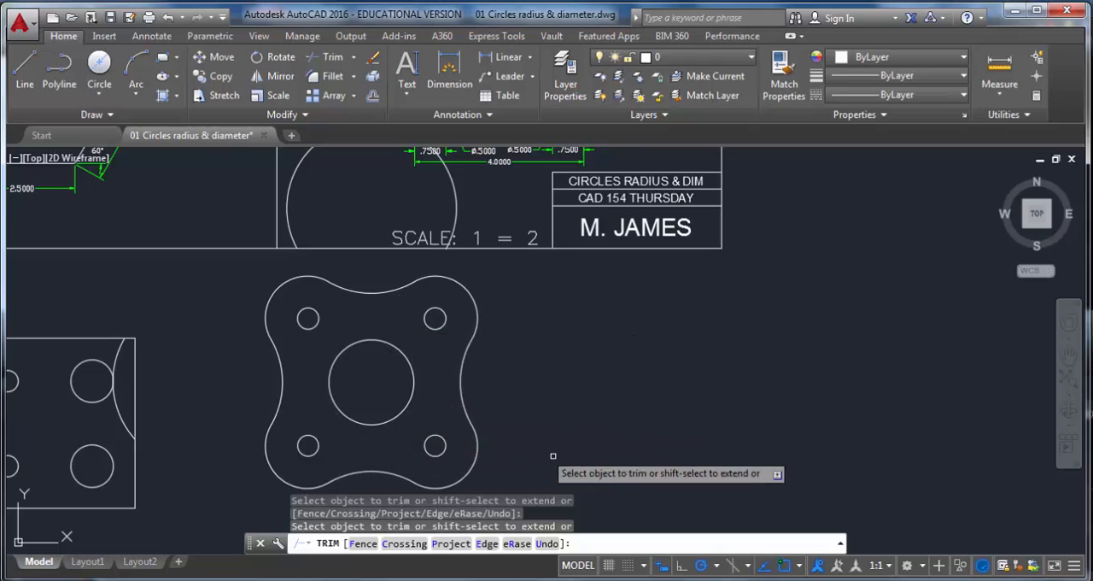
pyautogui.press('Escape')
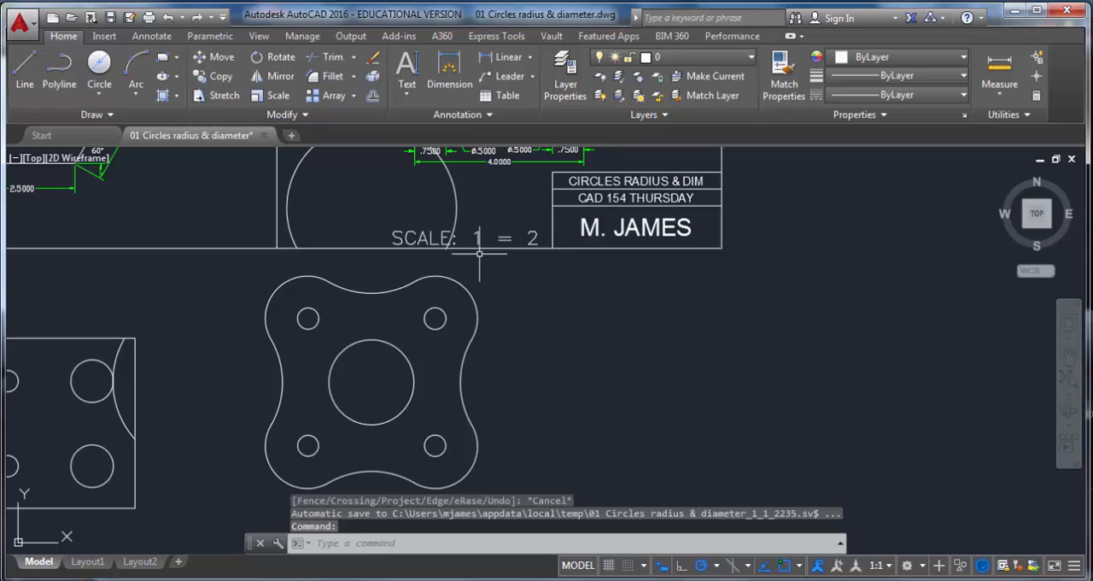
# Step: Delete the leftover large circle remnant above the plate
pyautogui.click(458, 201)
pyautogui.press('Delete')
pyautogui.moveTo(509, 362); pyautogui.dragTo(510, 187, button='middle')
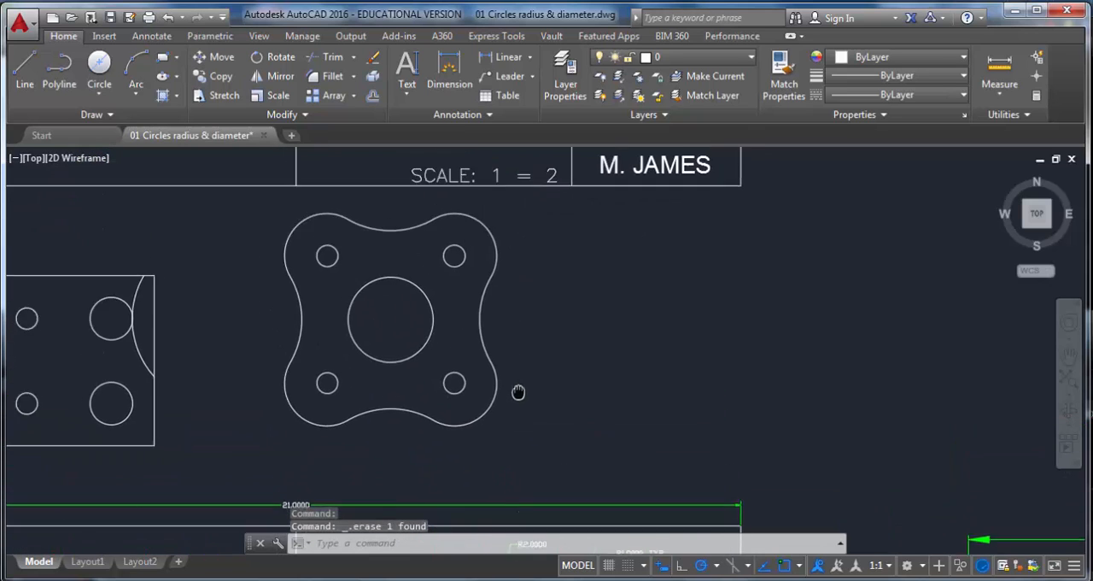